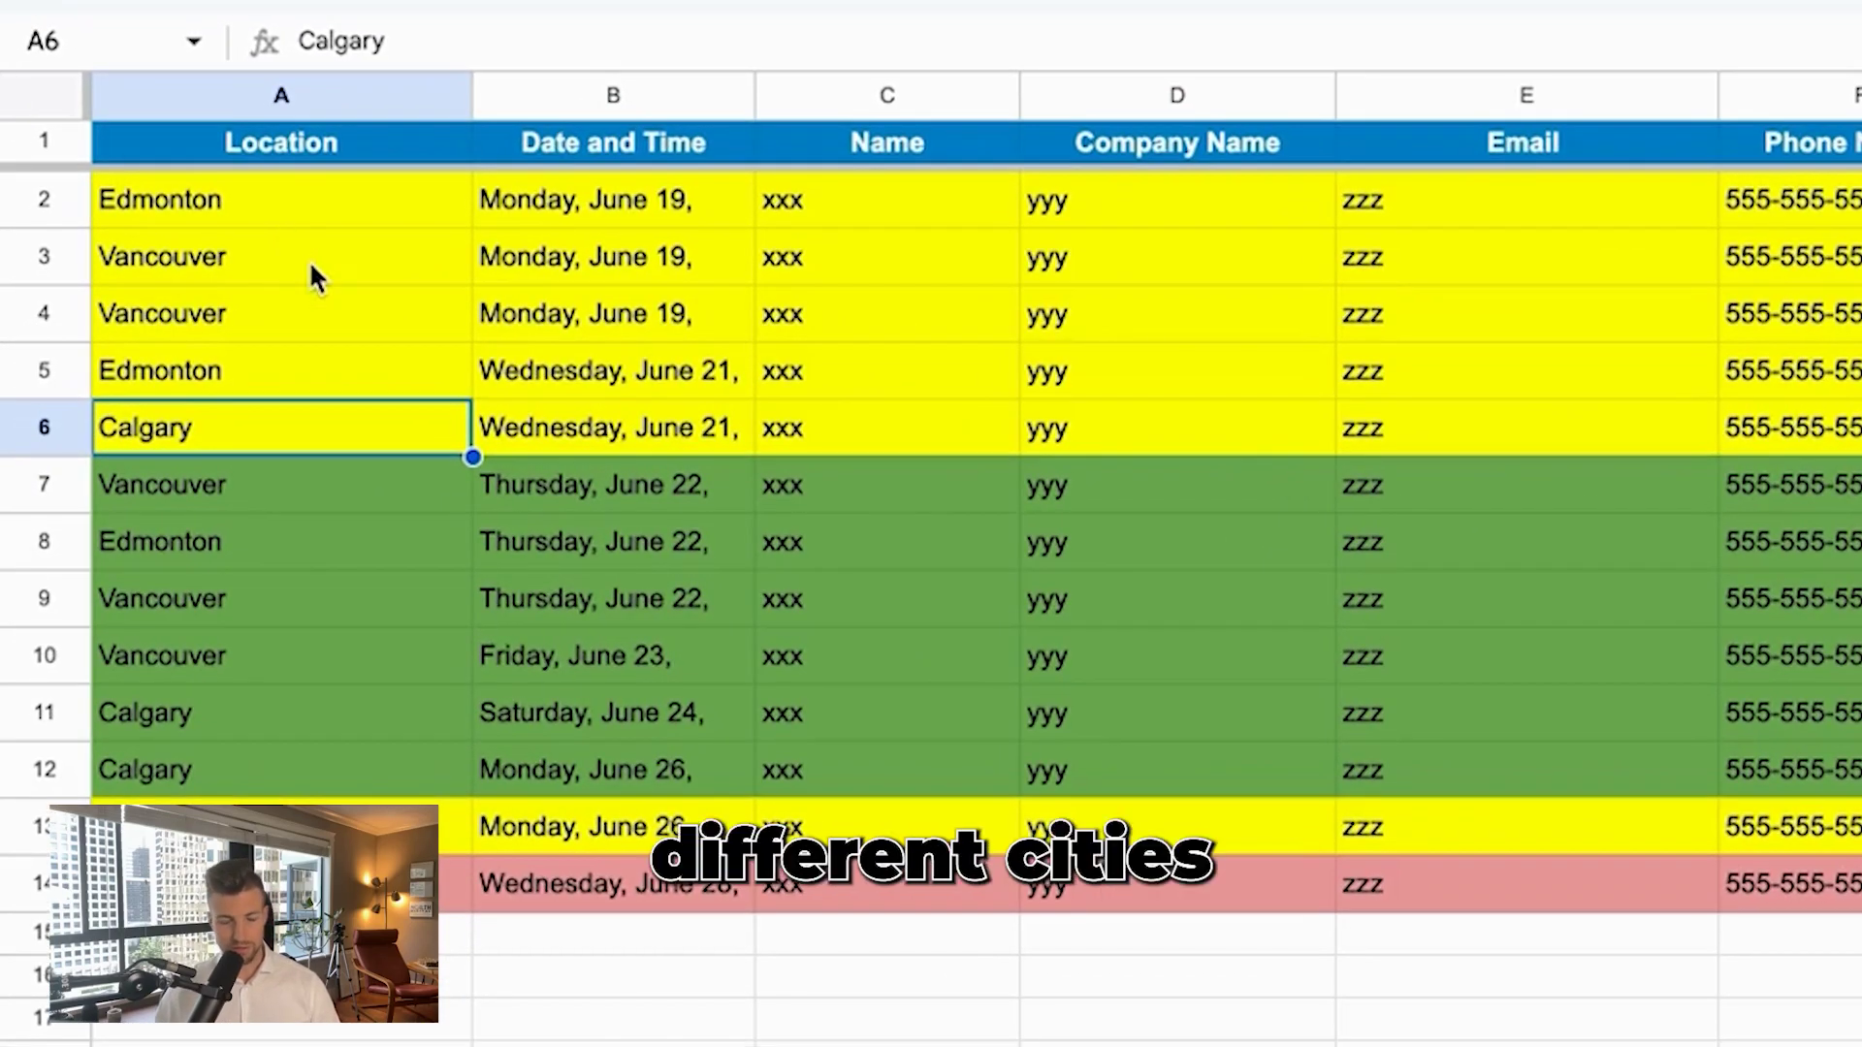
Point out the Vancouver, yellow and row-14 red leads in the spreadsheet, then select row 2
left_click(289, 253)
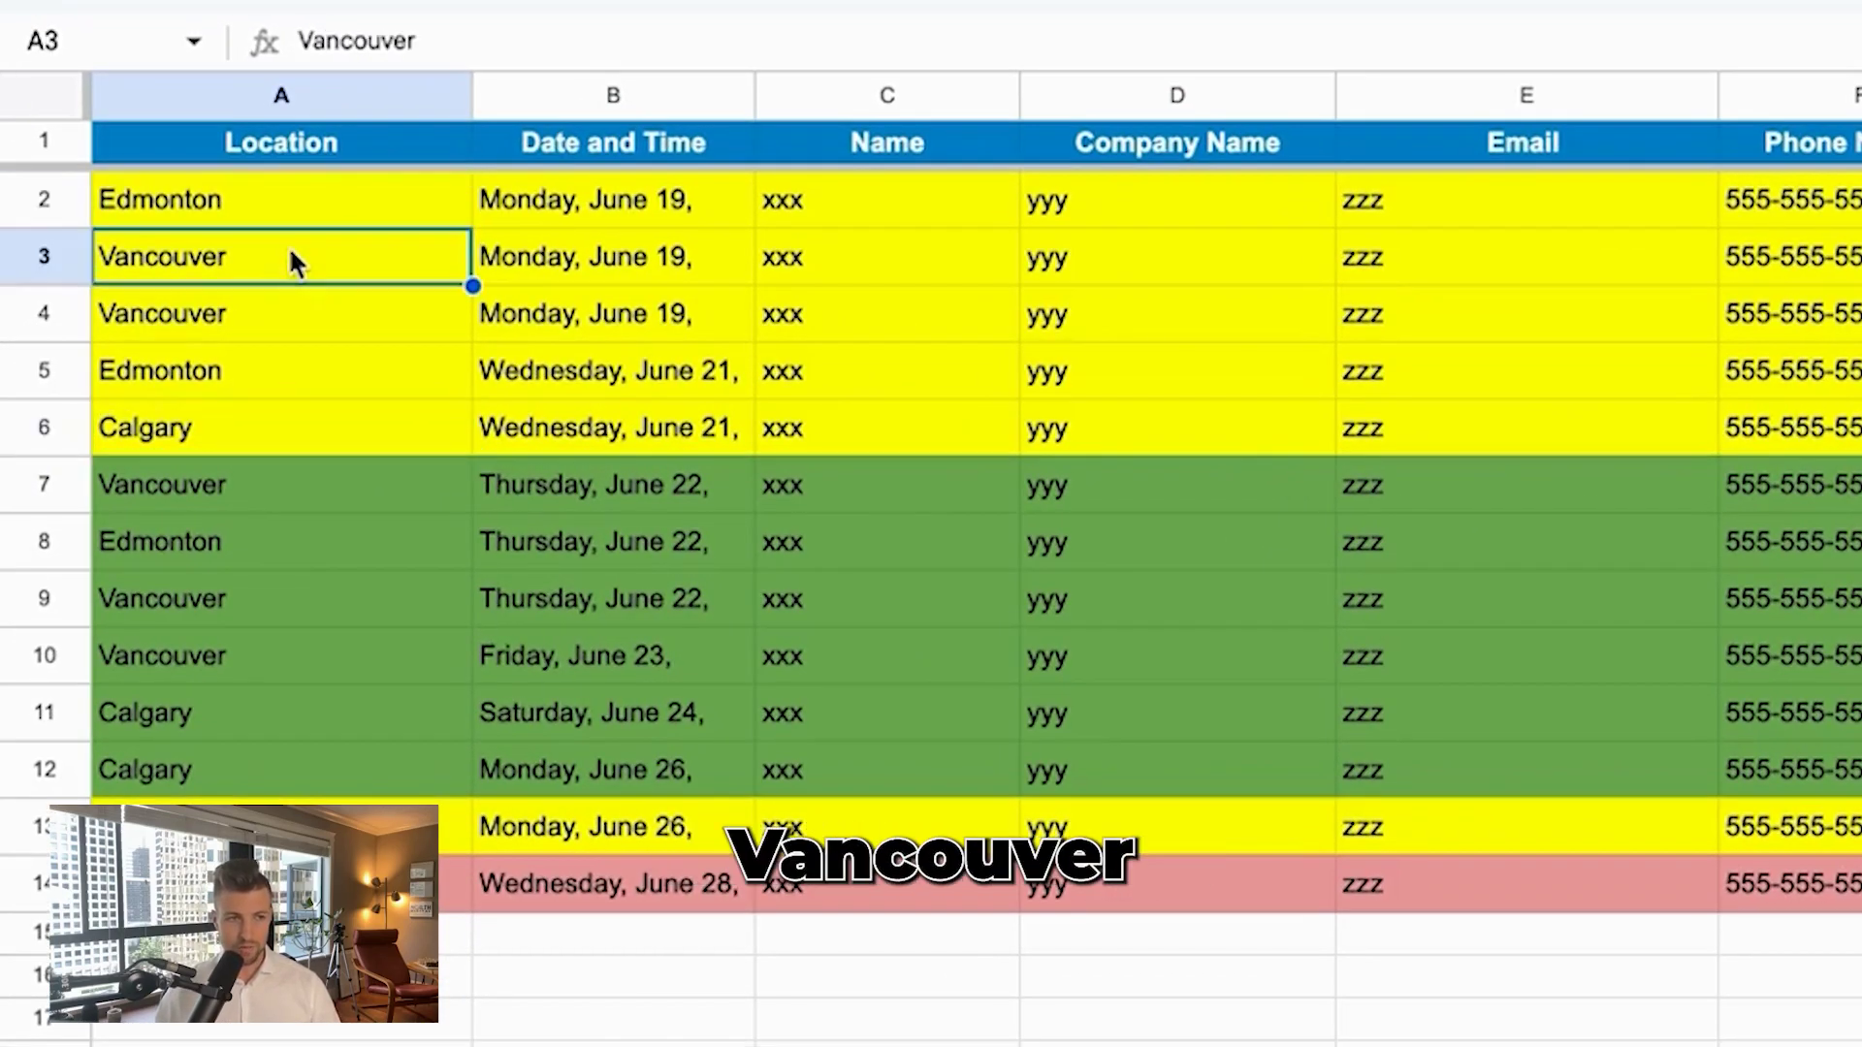
left_click(257, 432)
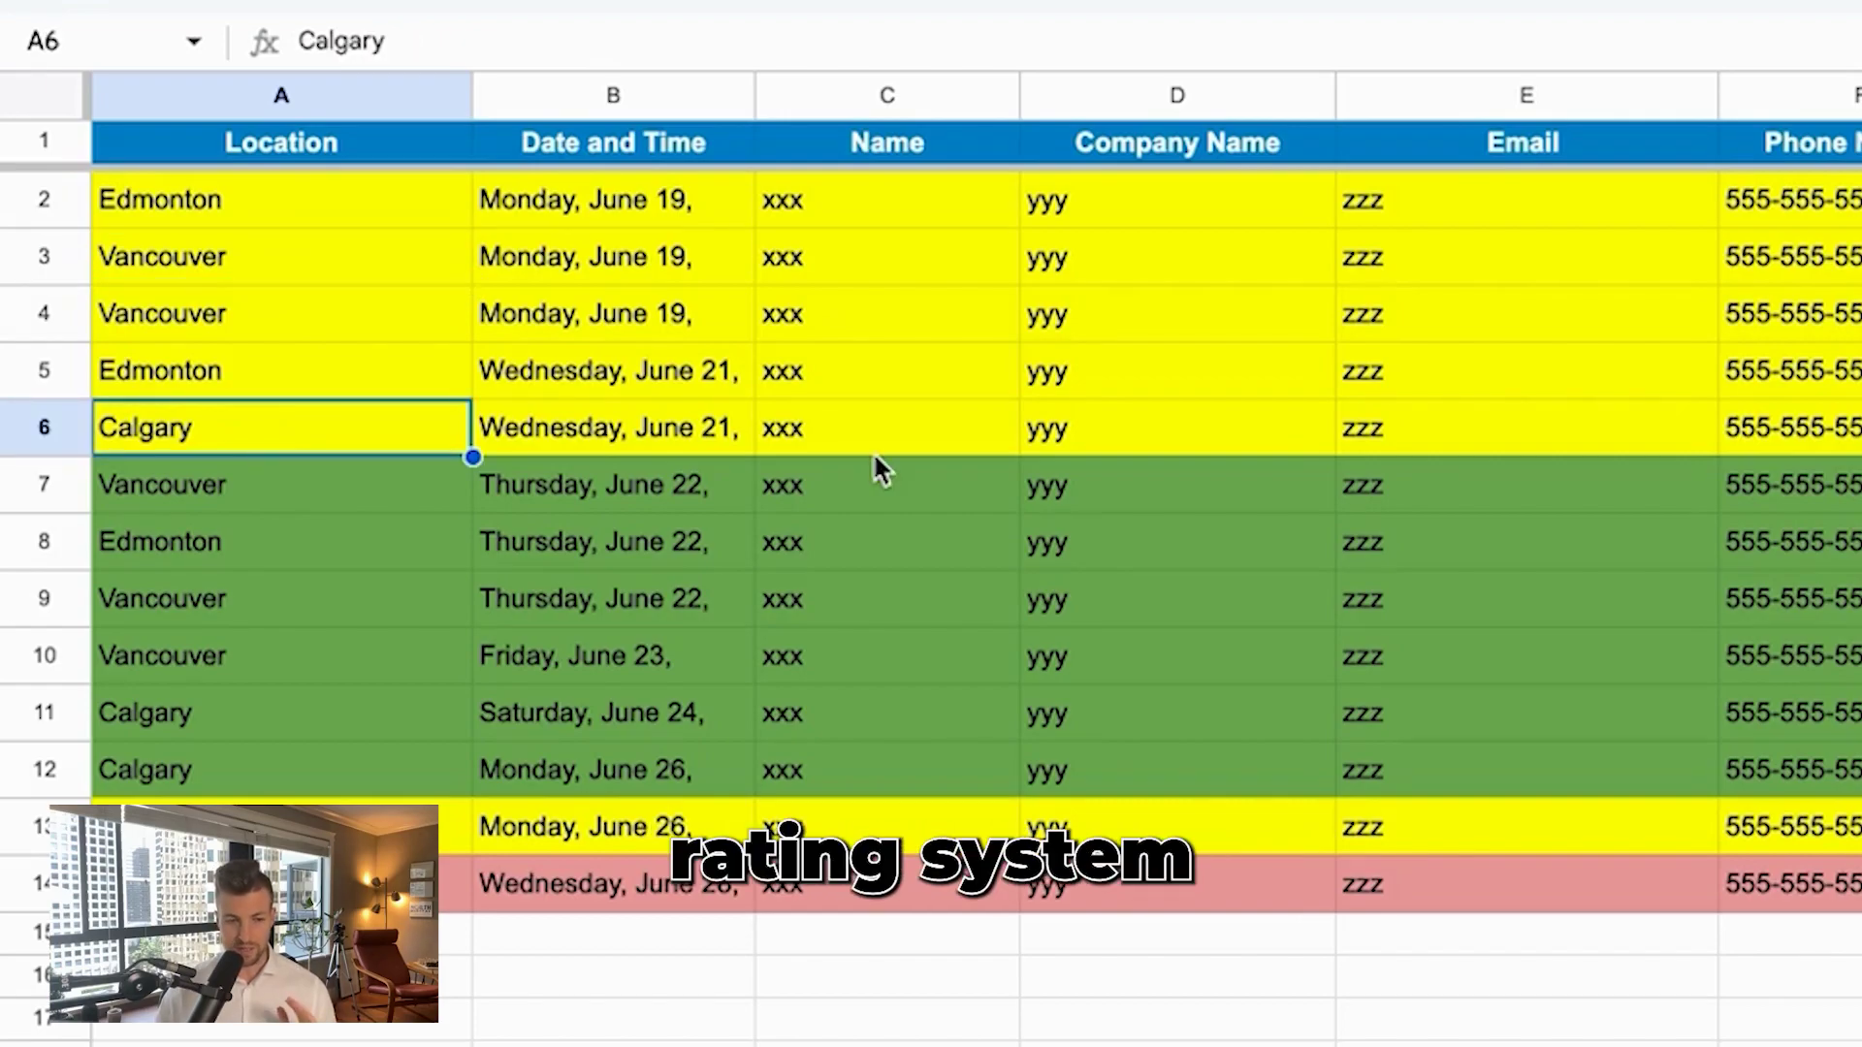
left_click(879, 597)
left_click(913, 374)
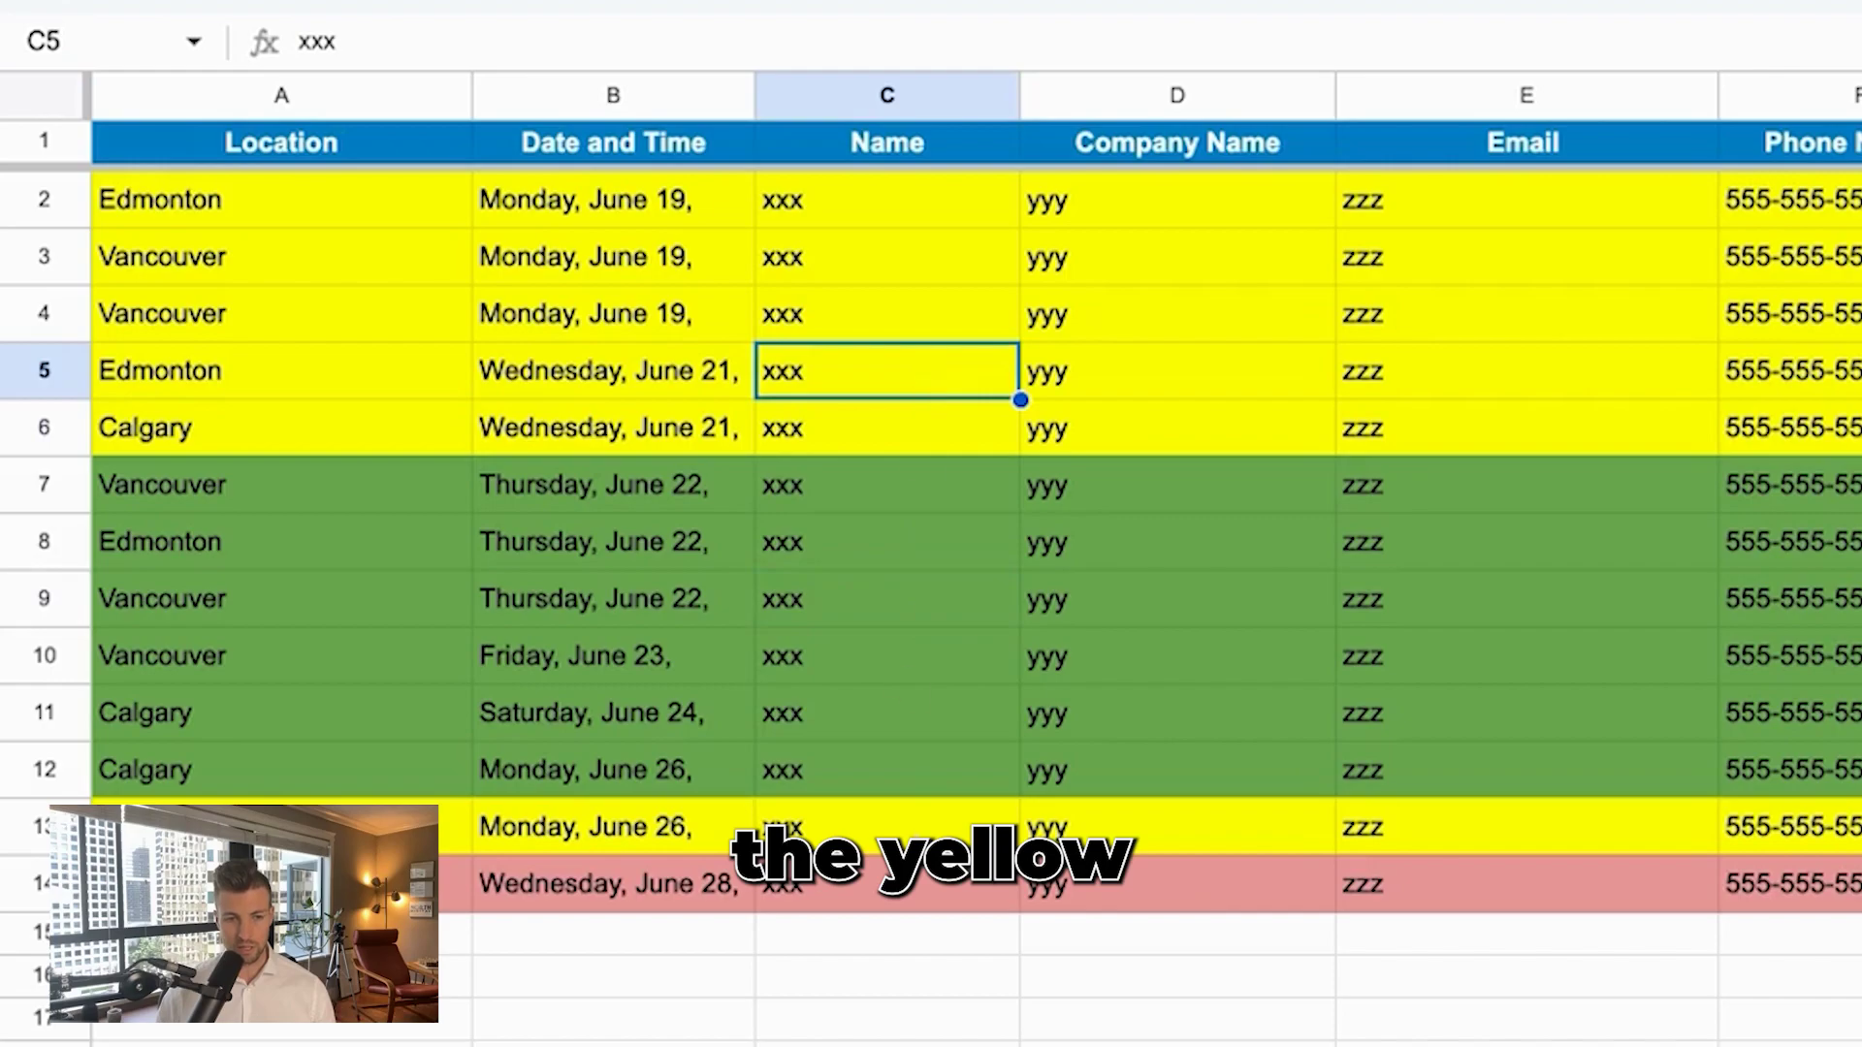
left_click(981, 888)
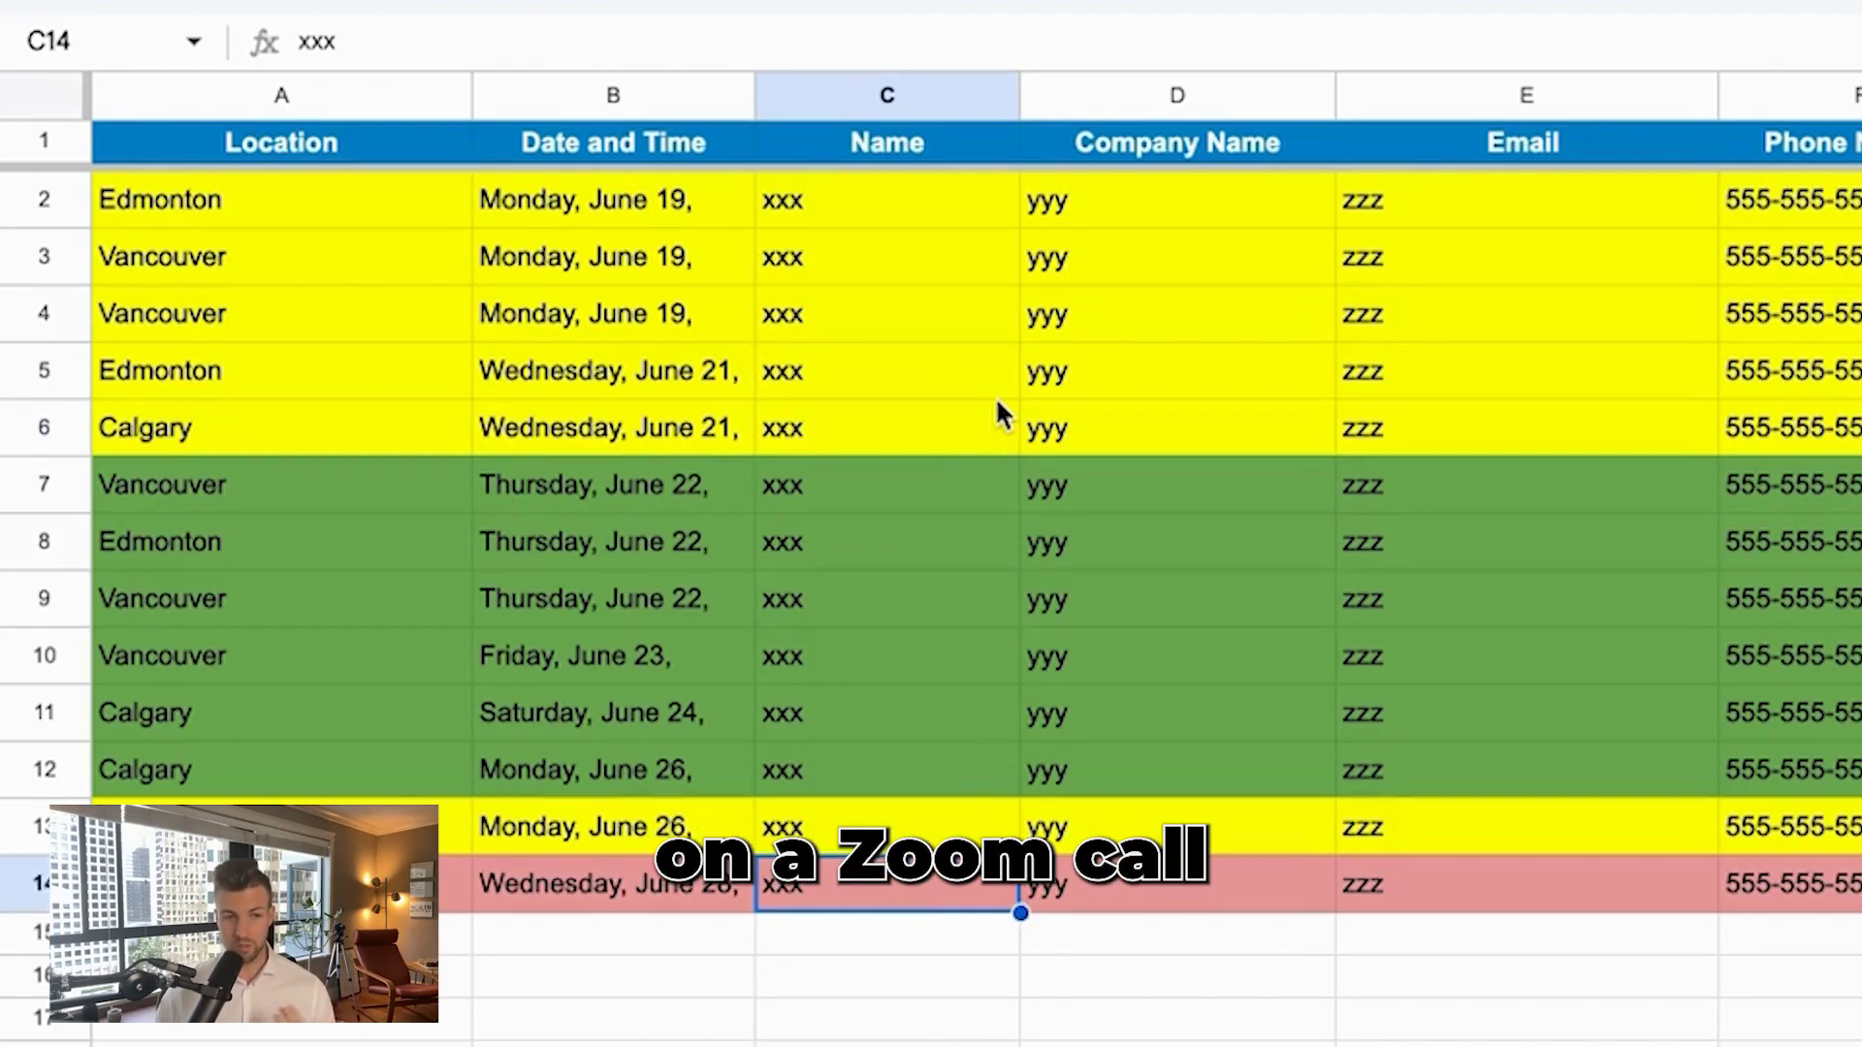
left_click(12, 206)
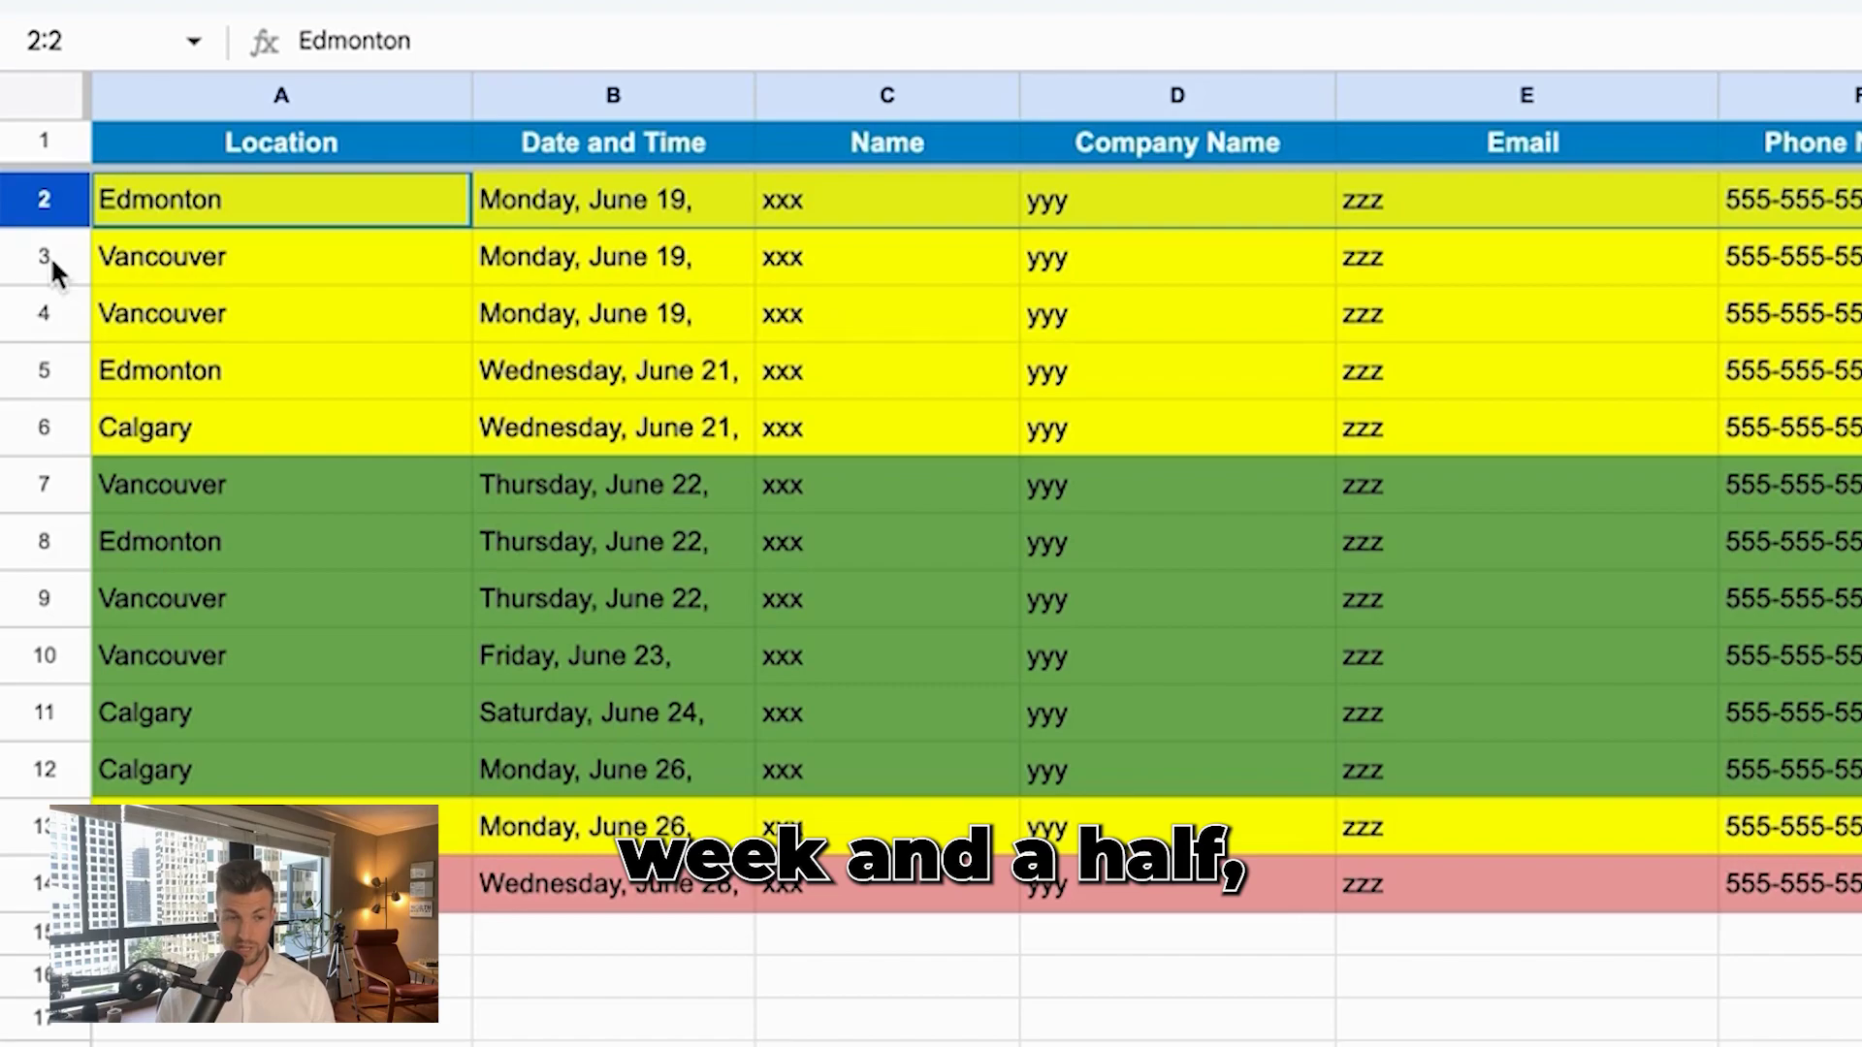
Show the Calgary lead's date and reveal its full gclid click ID
left_click(680, 407)
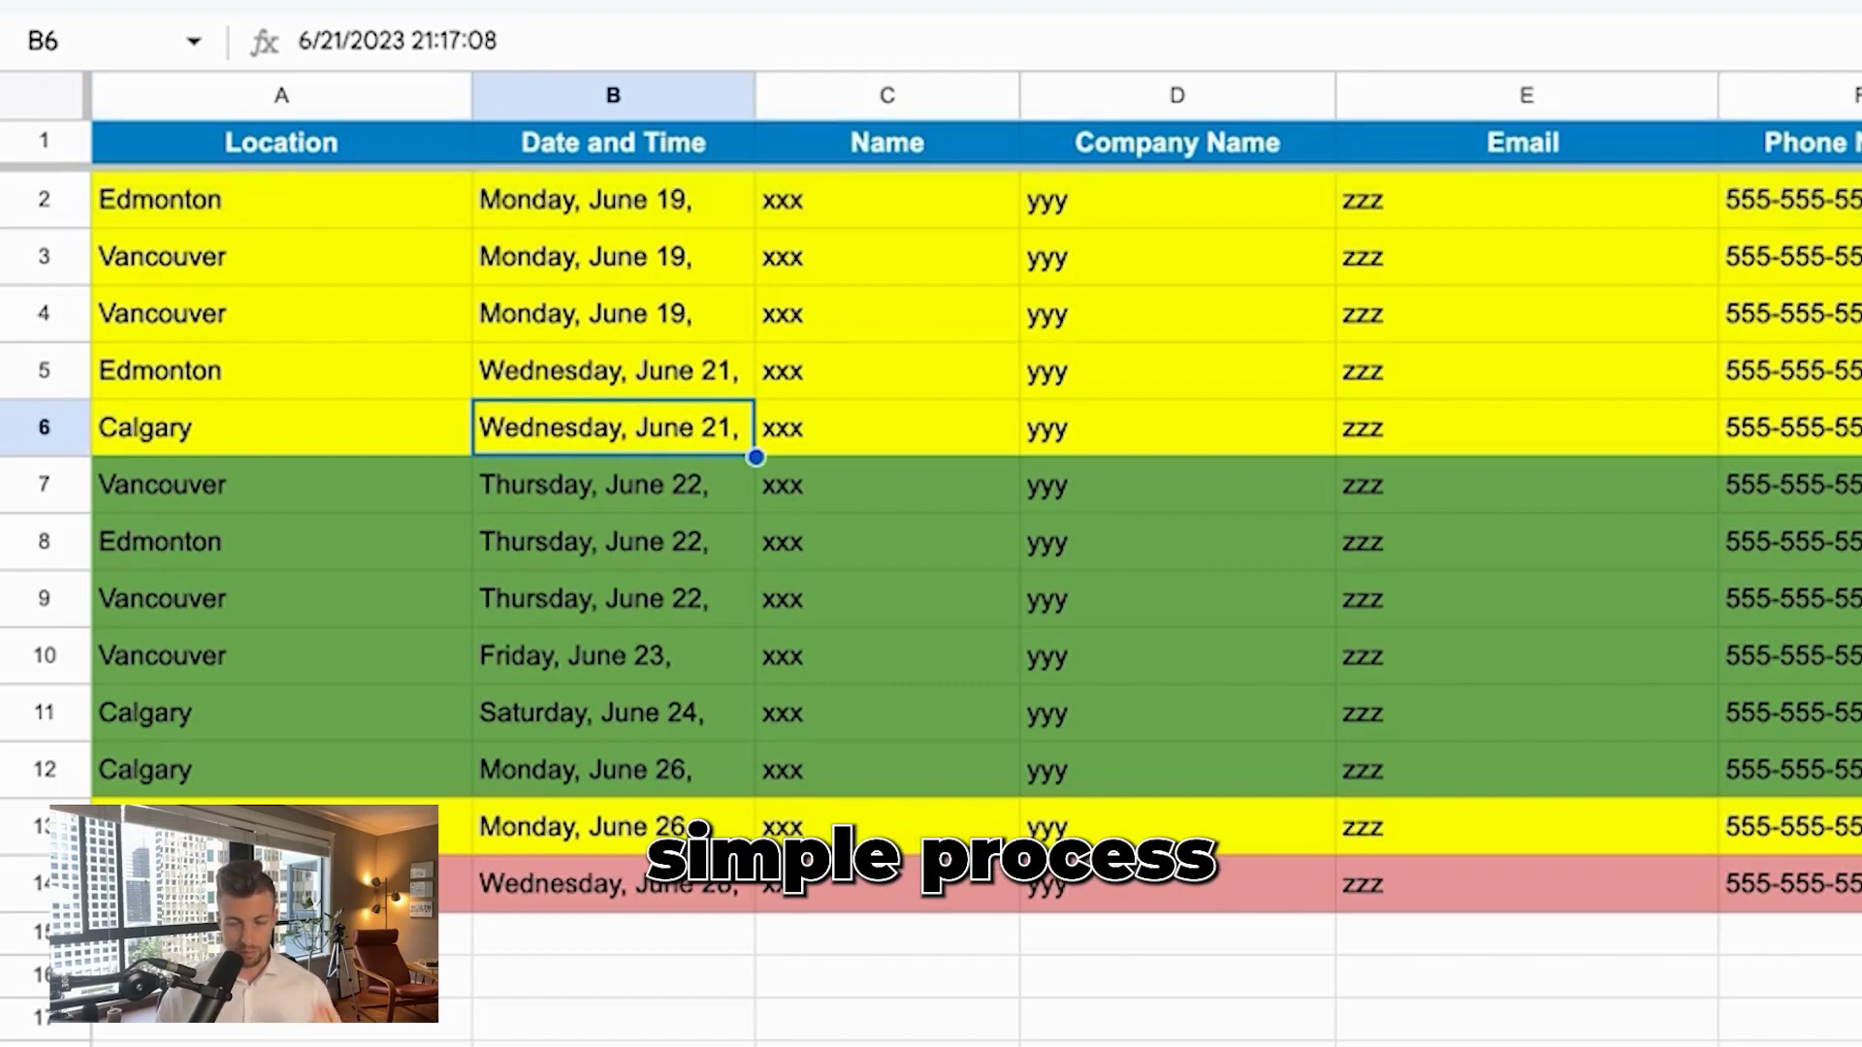
scroll(1018, 437, "right", 15)
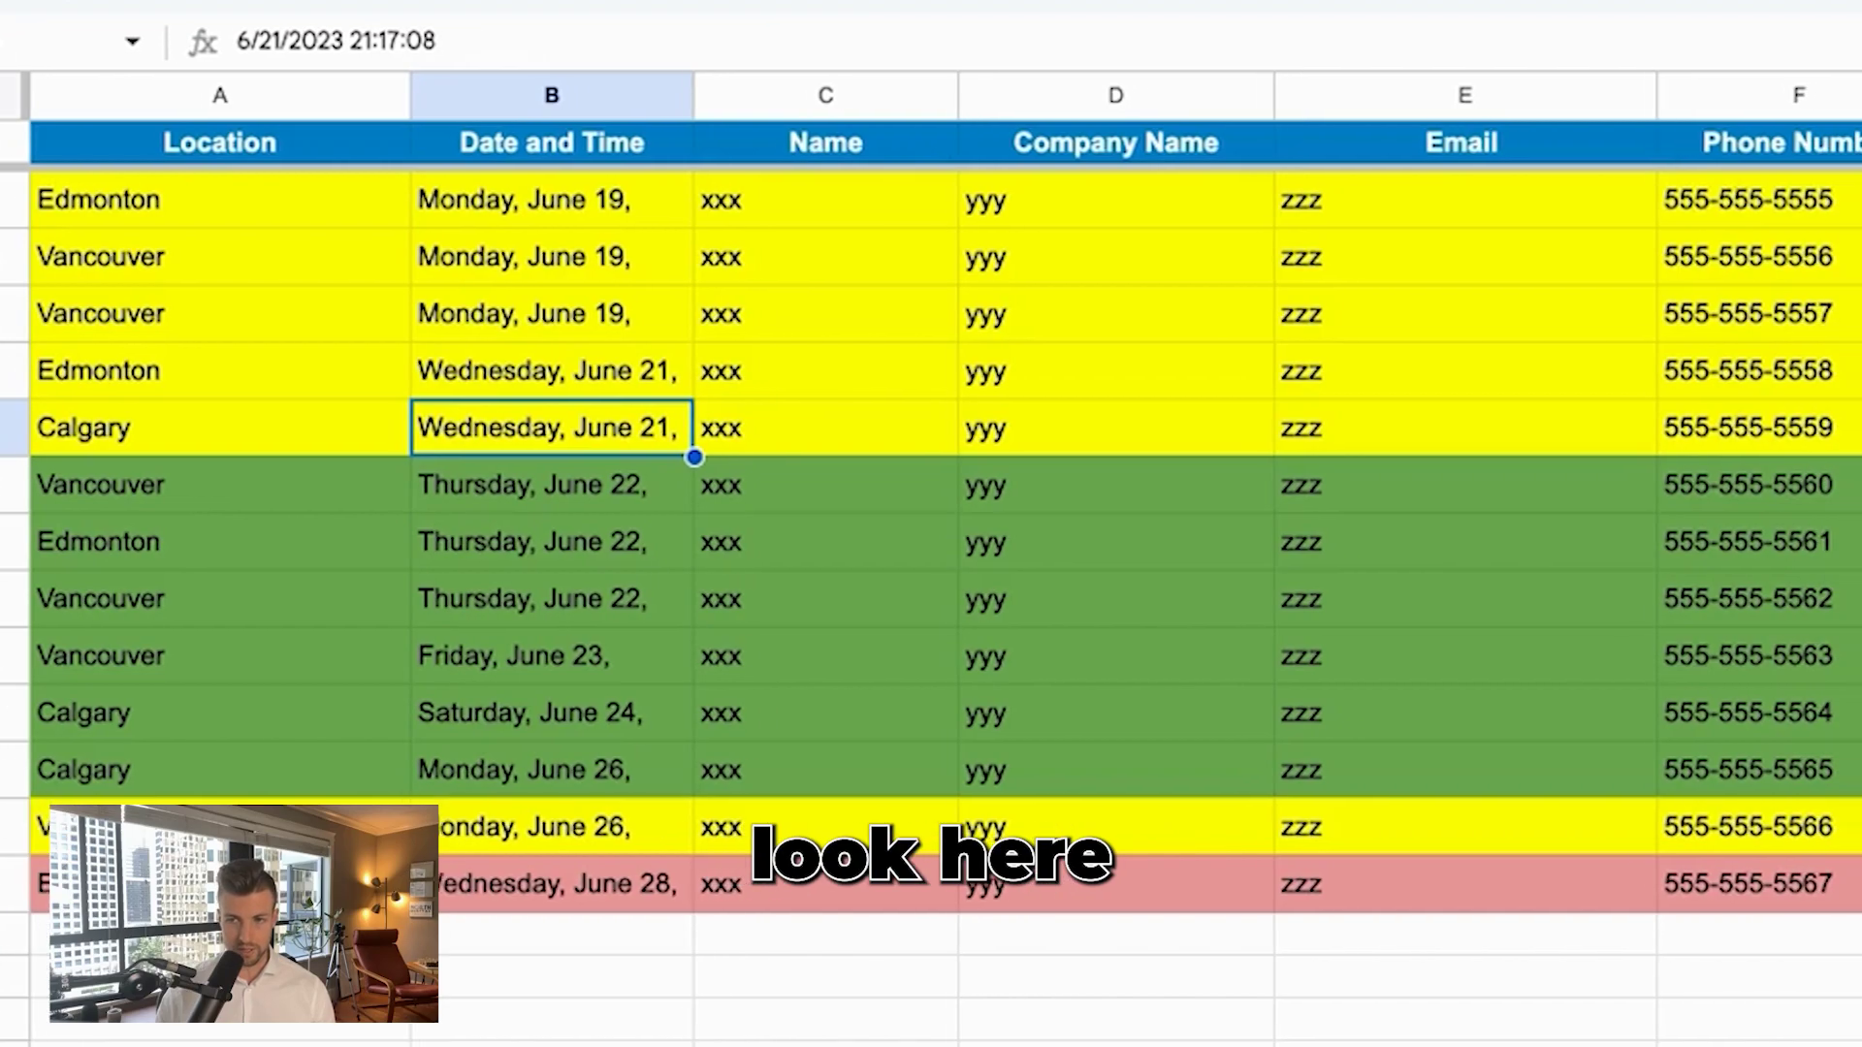
left_click(1047, 95)
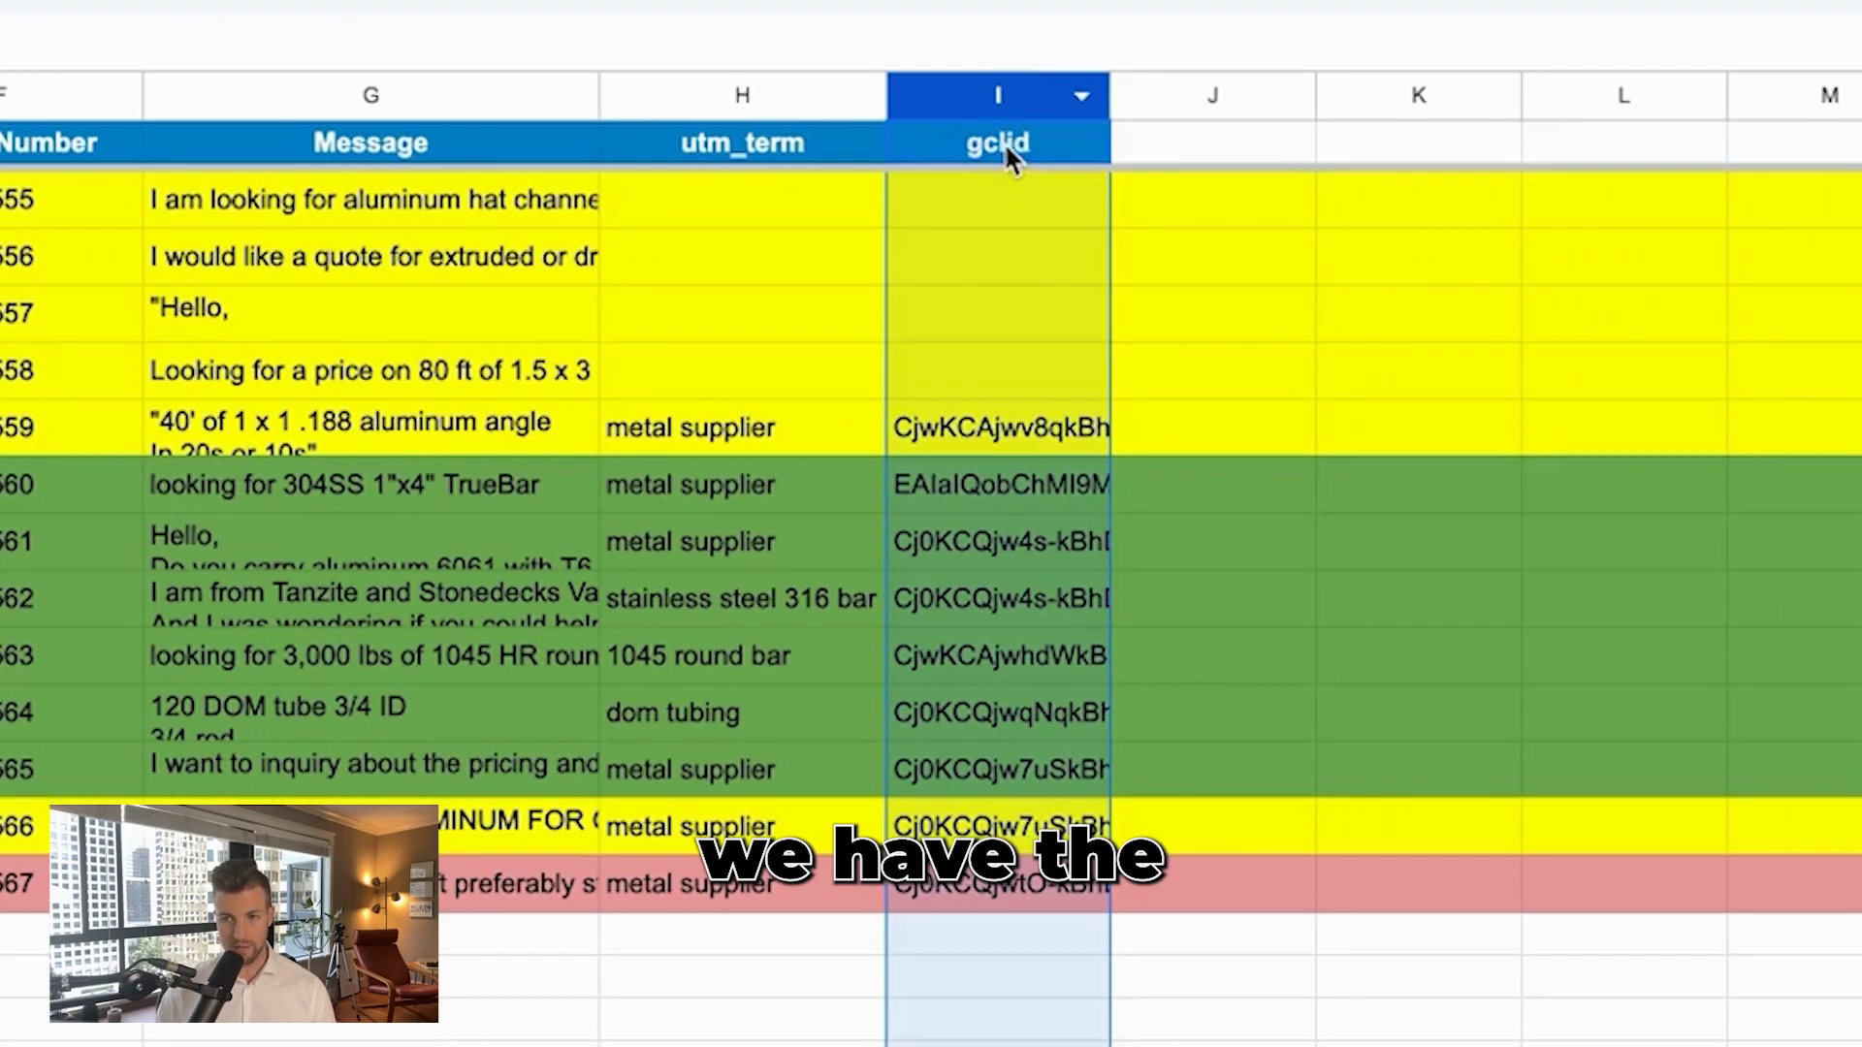
left_click(992, 152)
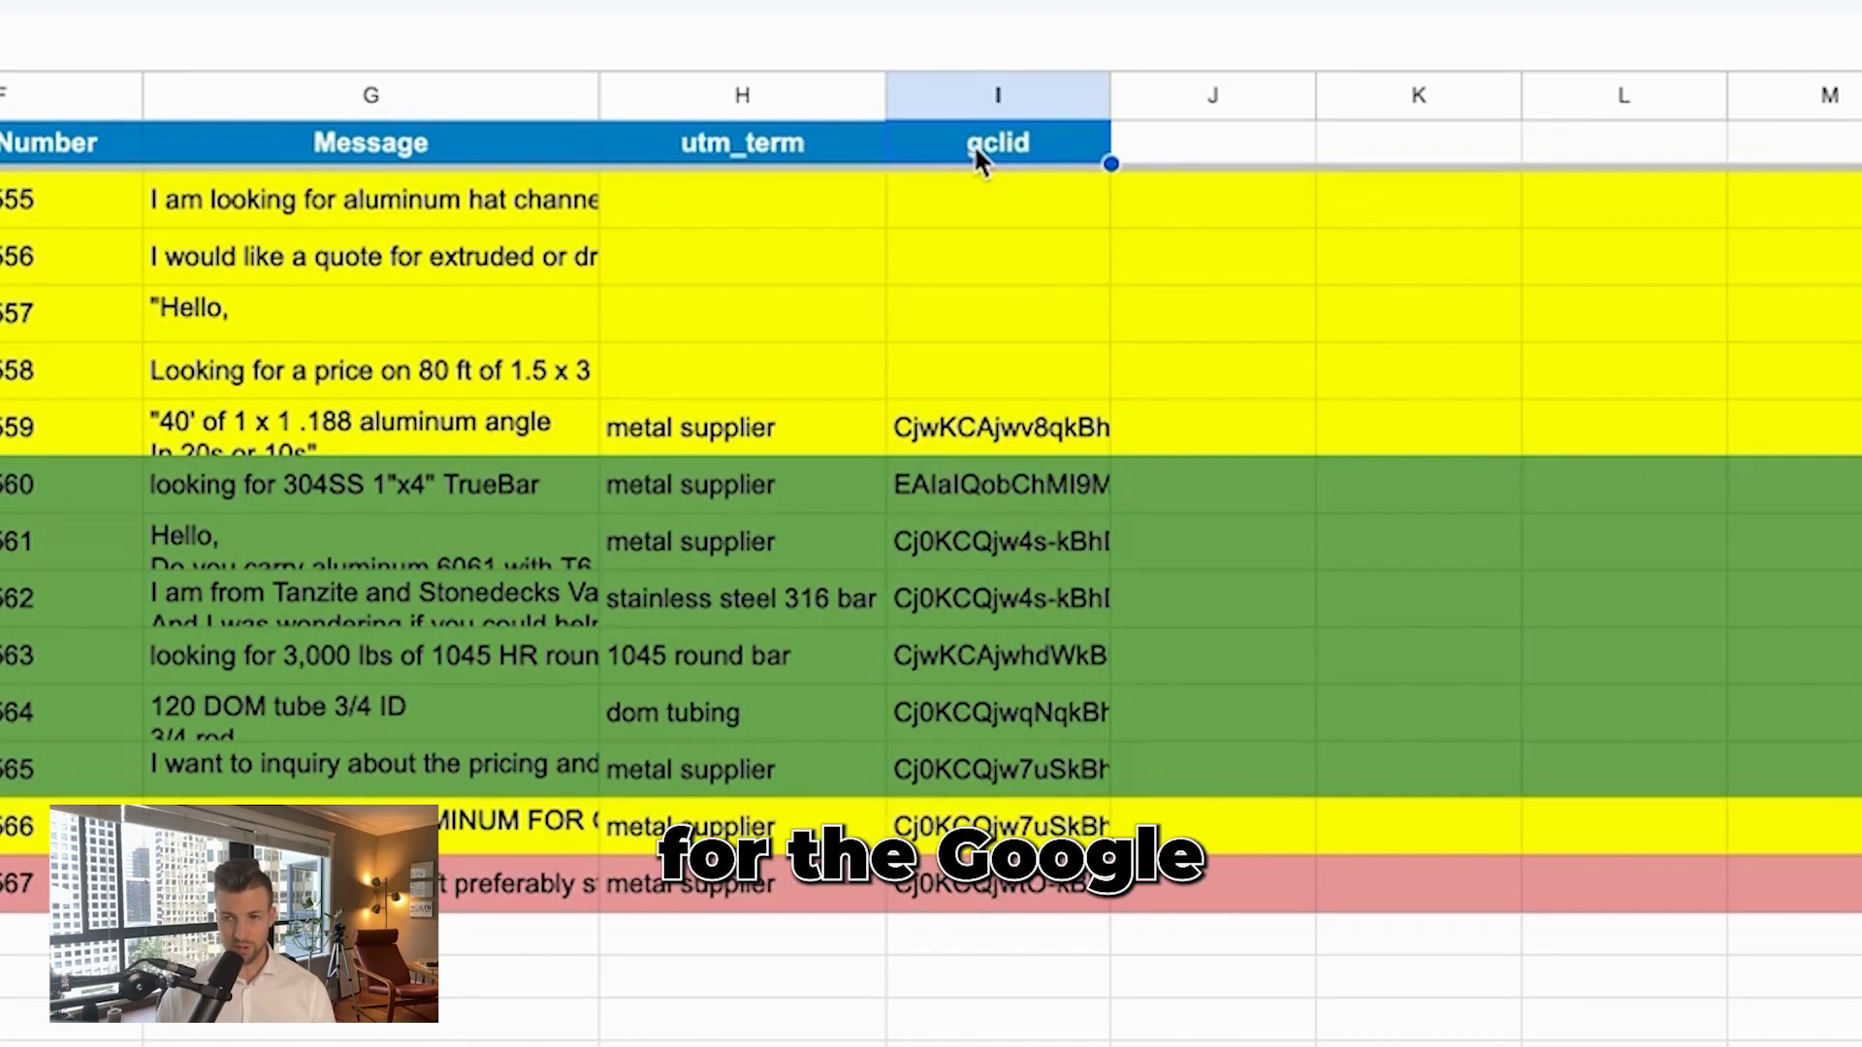
left_click(992, 436)
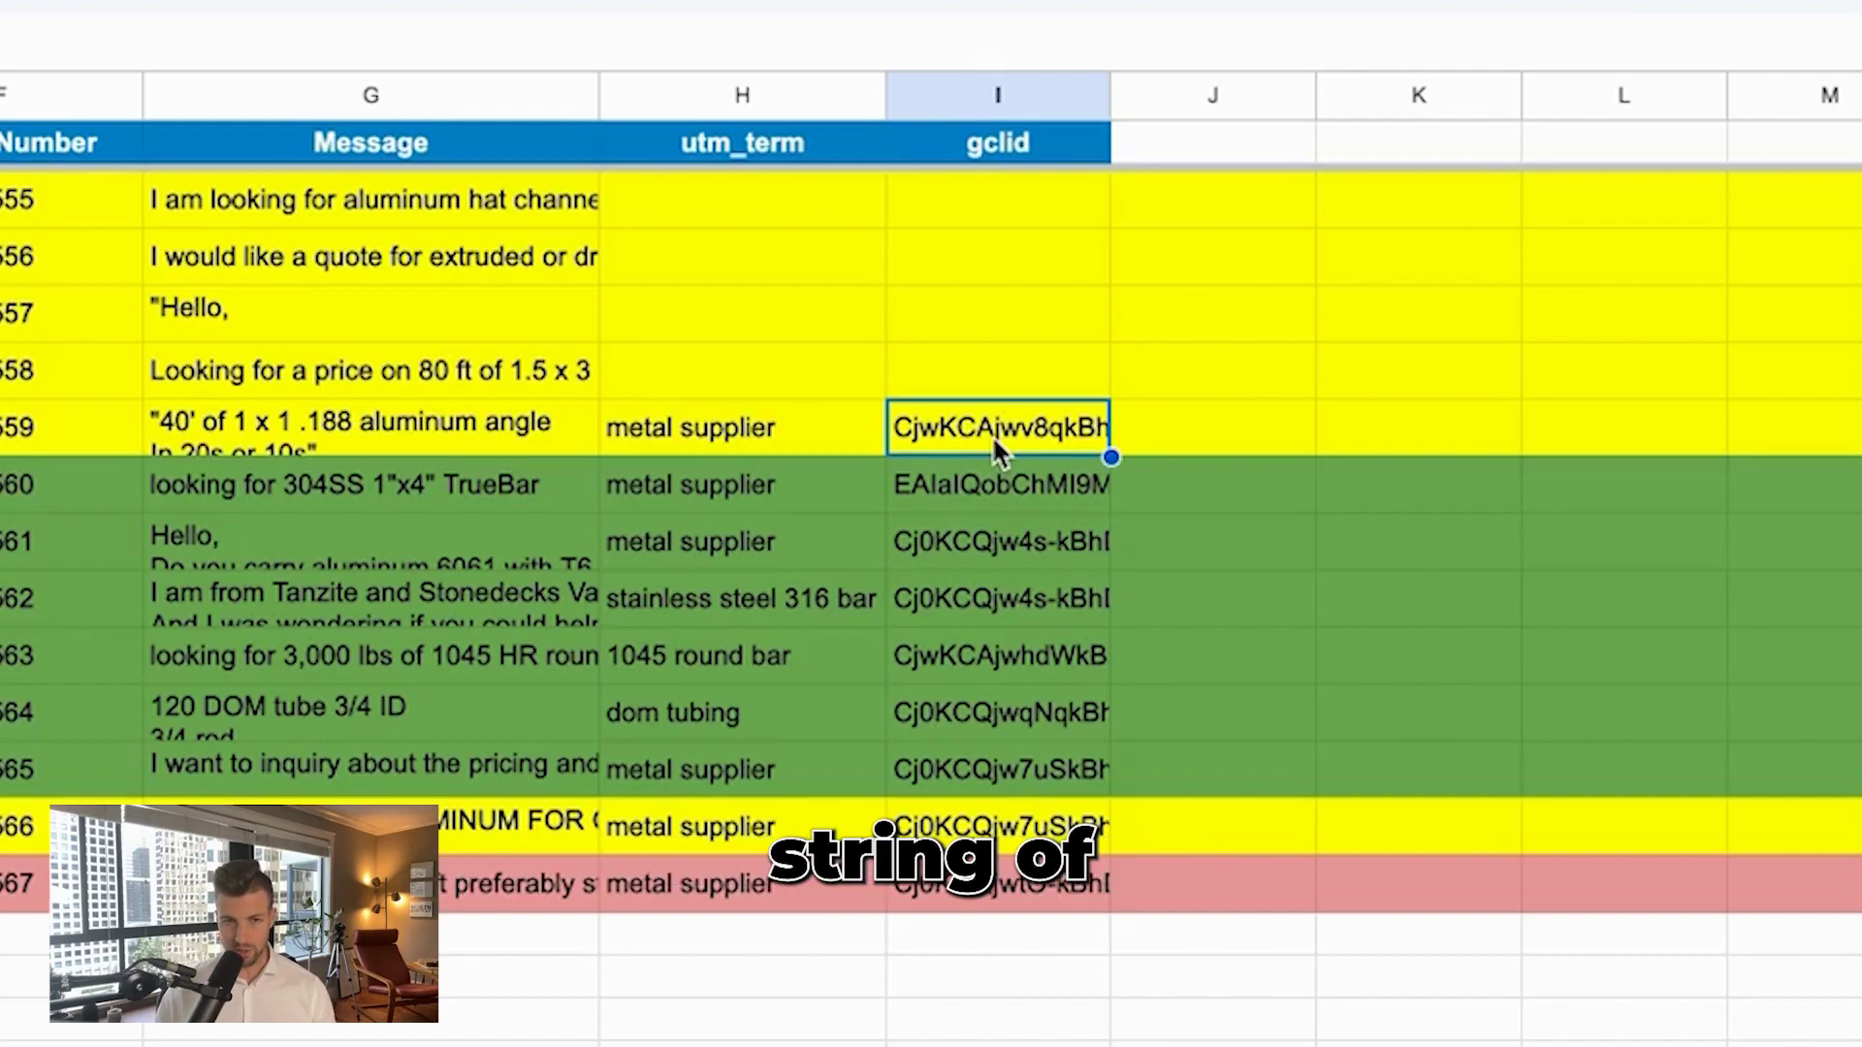
key("Return")
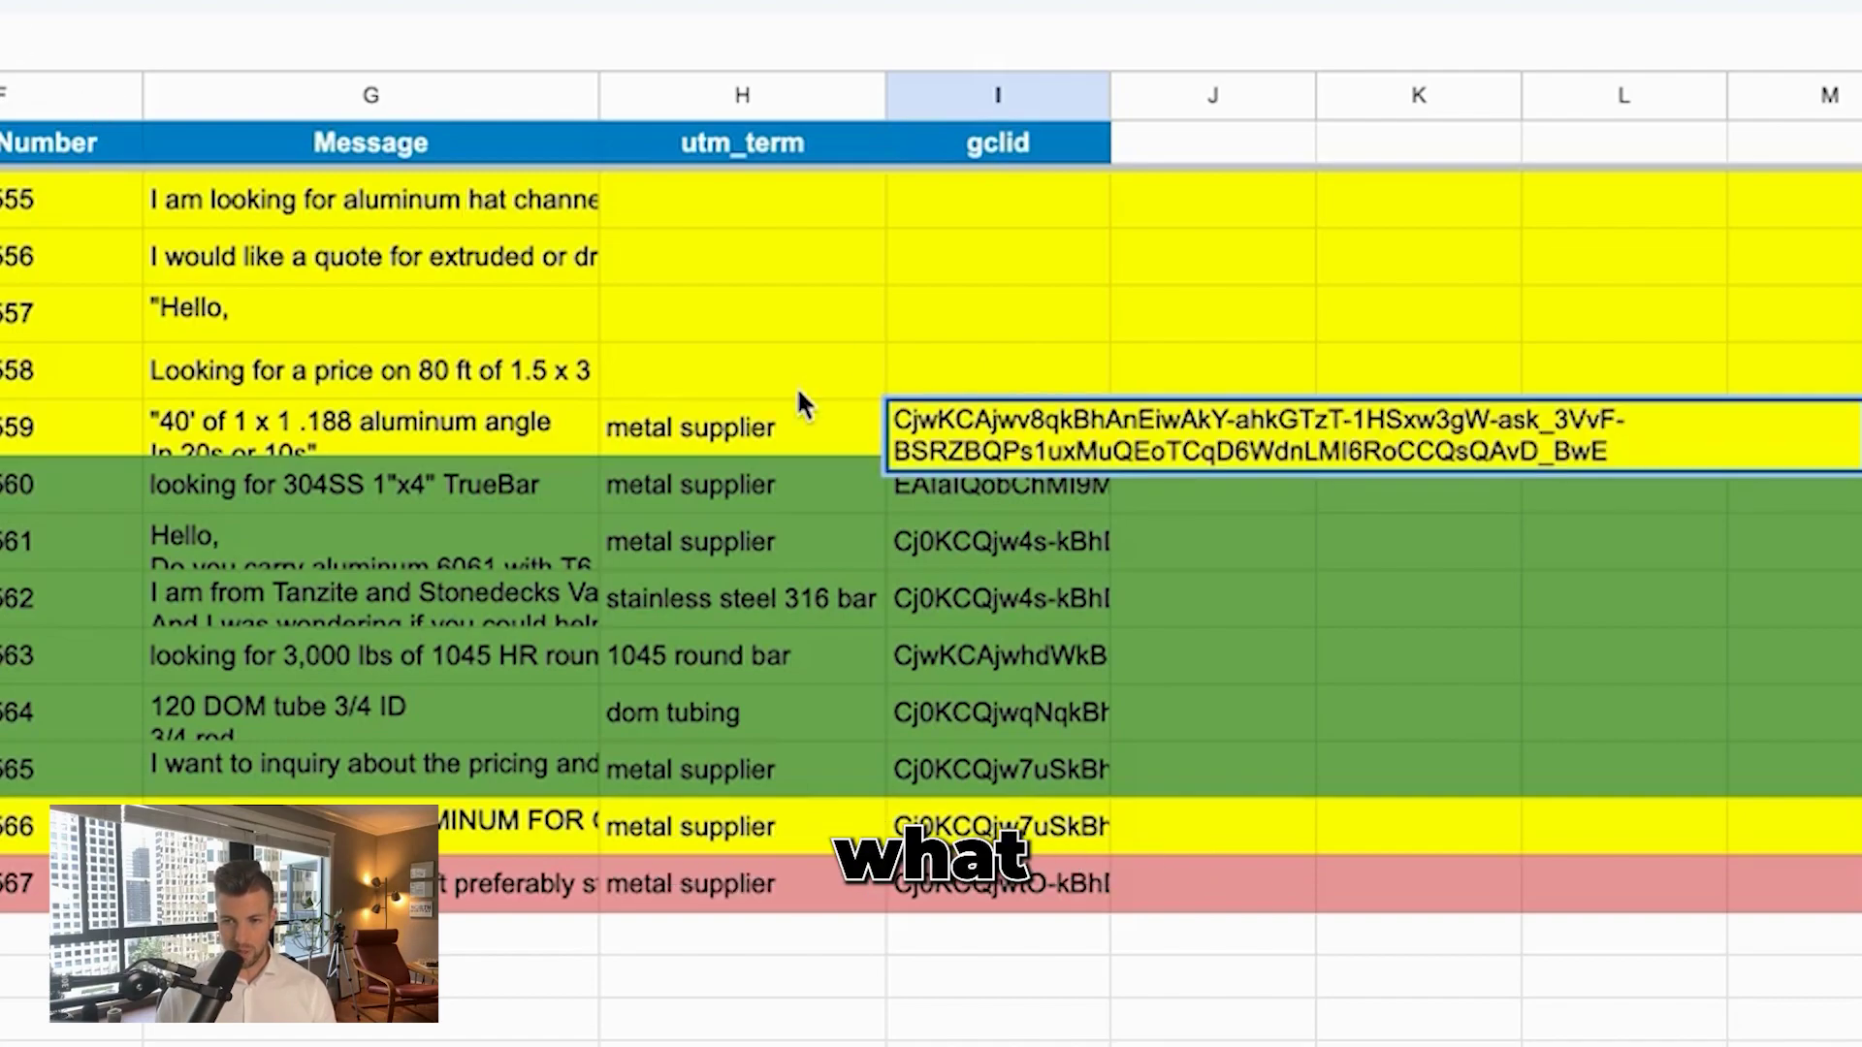
left_click(797, 394)
Highlight the Calgary lead's row-6 gclid, details, message, phone number and company name
left_click(971, 152)
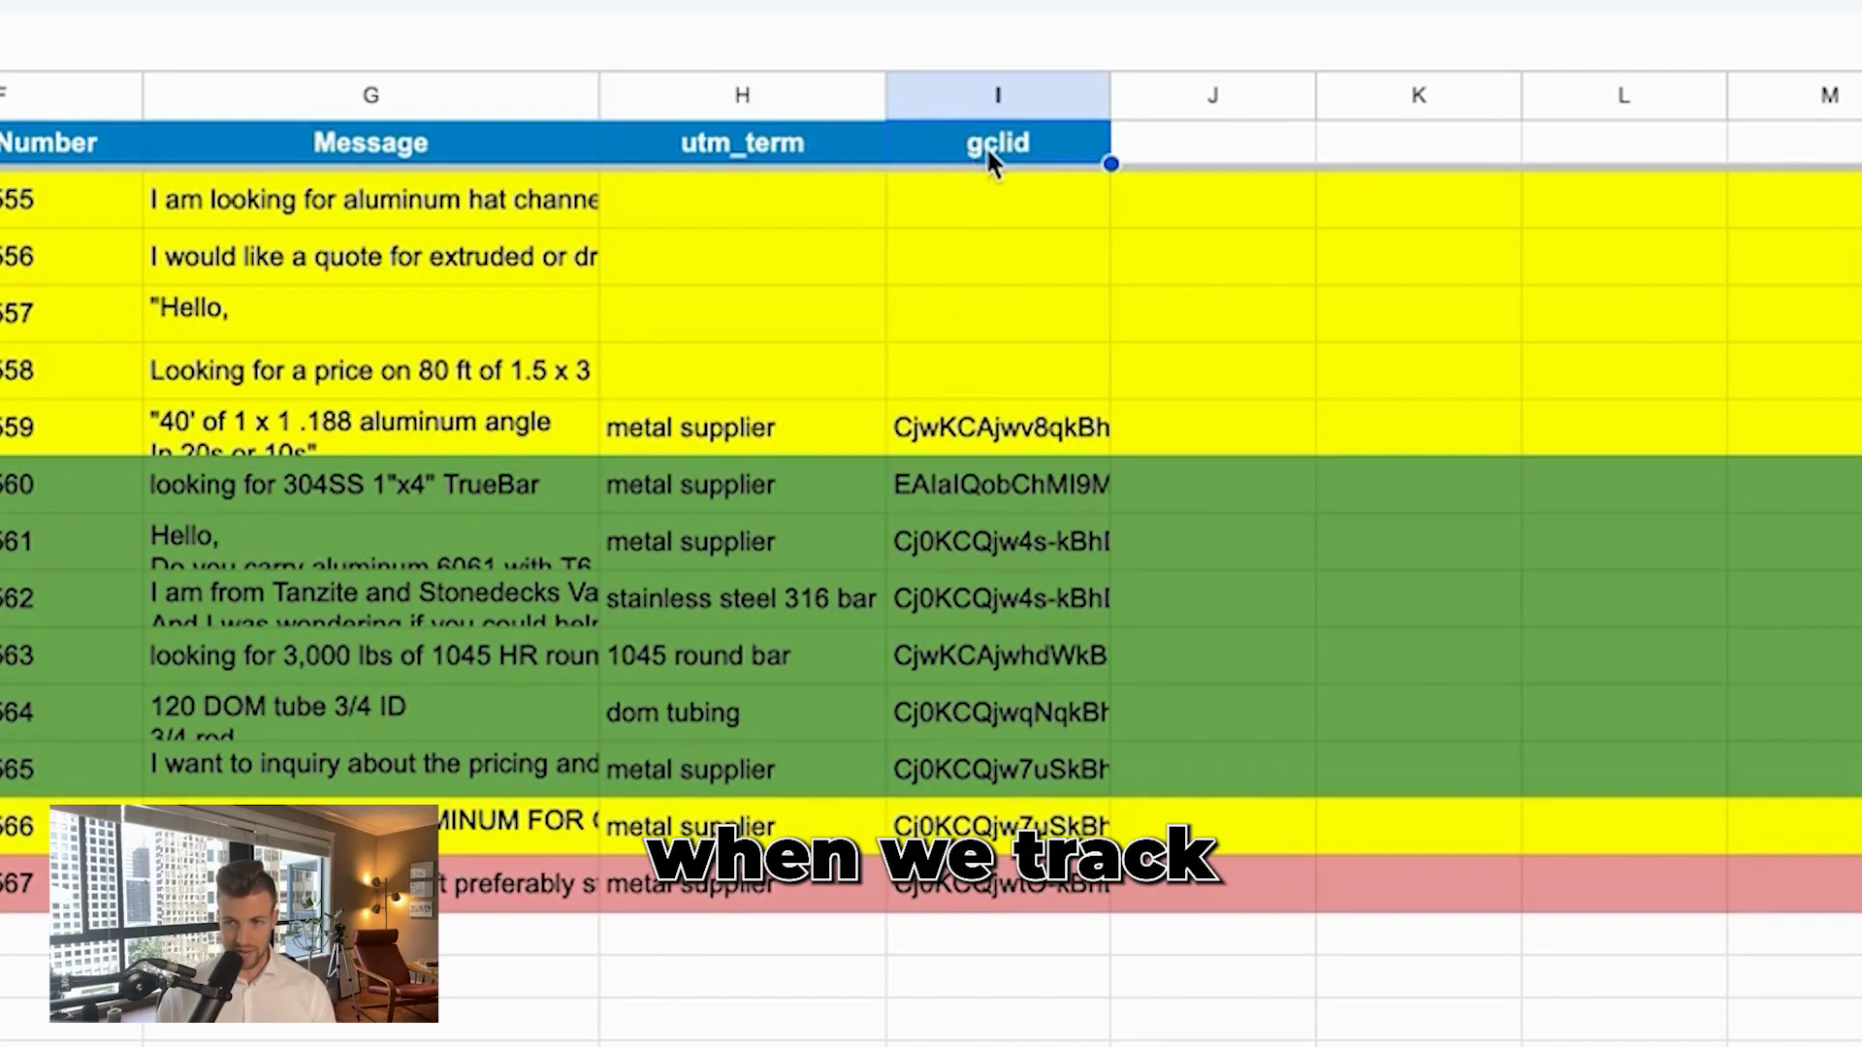
left_click(983, 431)
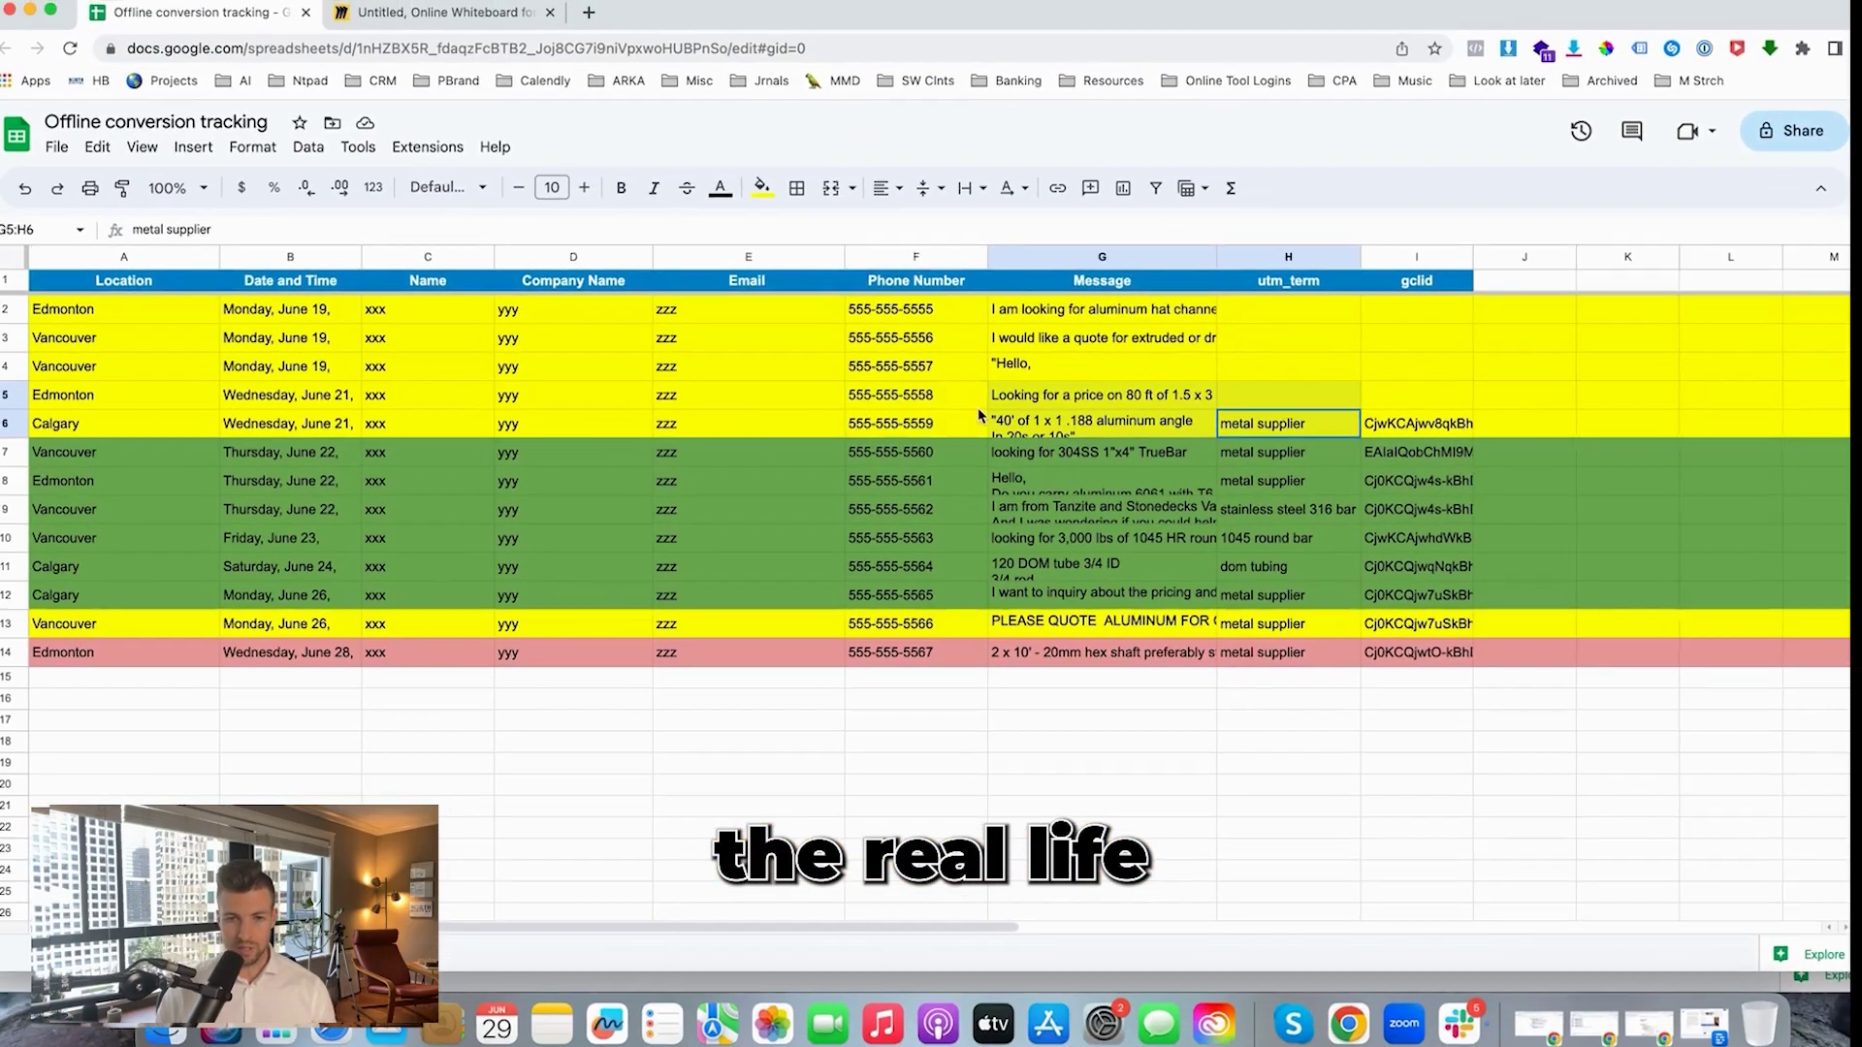
mouse_move(769, 430)
left_mouse_down()
mouse_move(665, 413)
mouse_move(331, 426)
left_mouse_up()
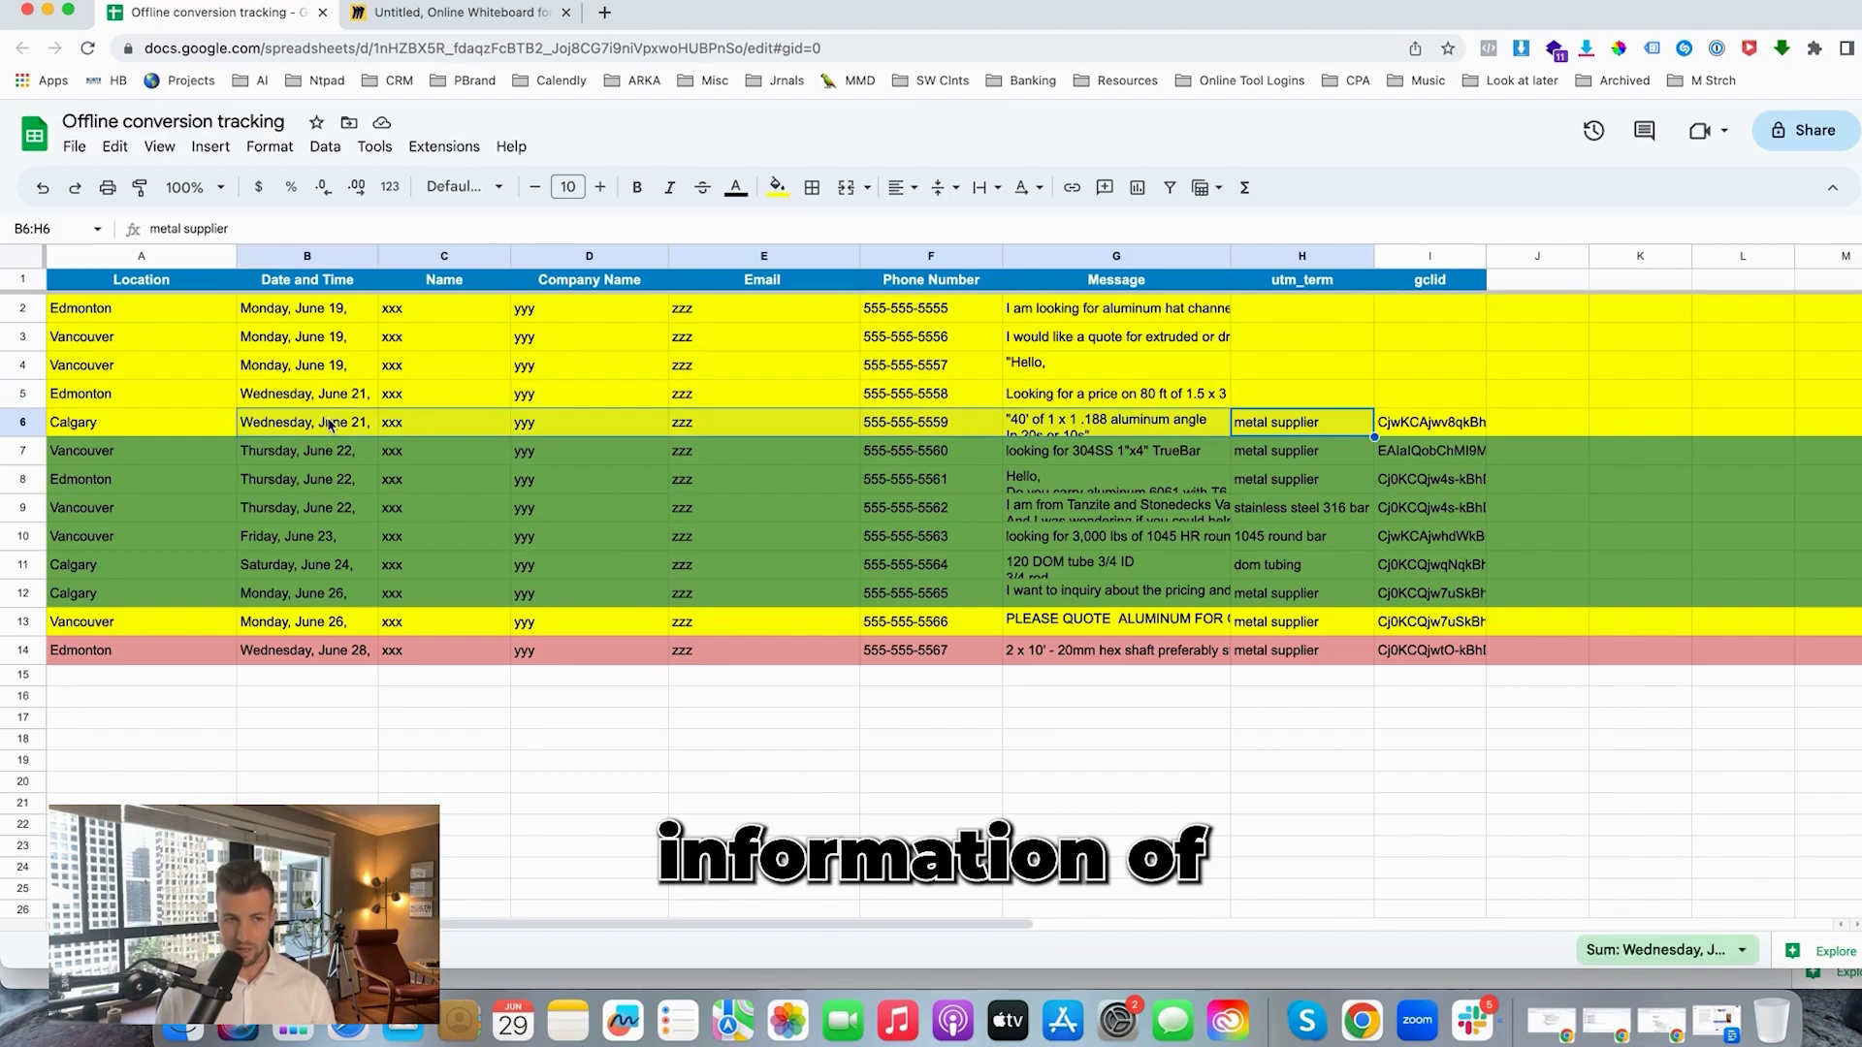
left_click(1150, 433)
left_click(932, 426)
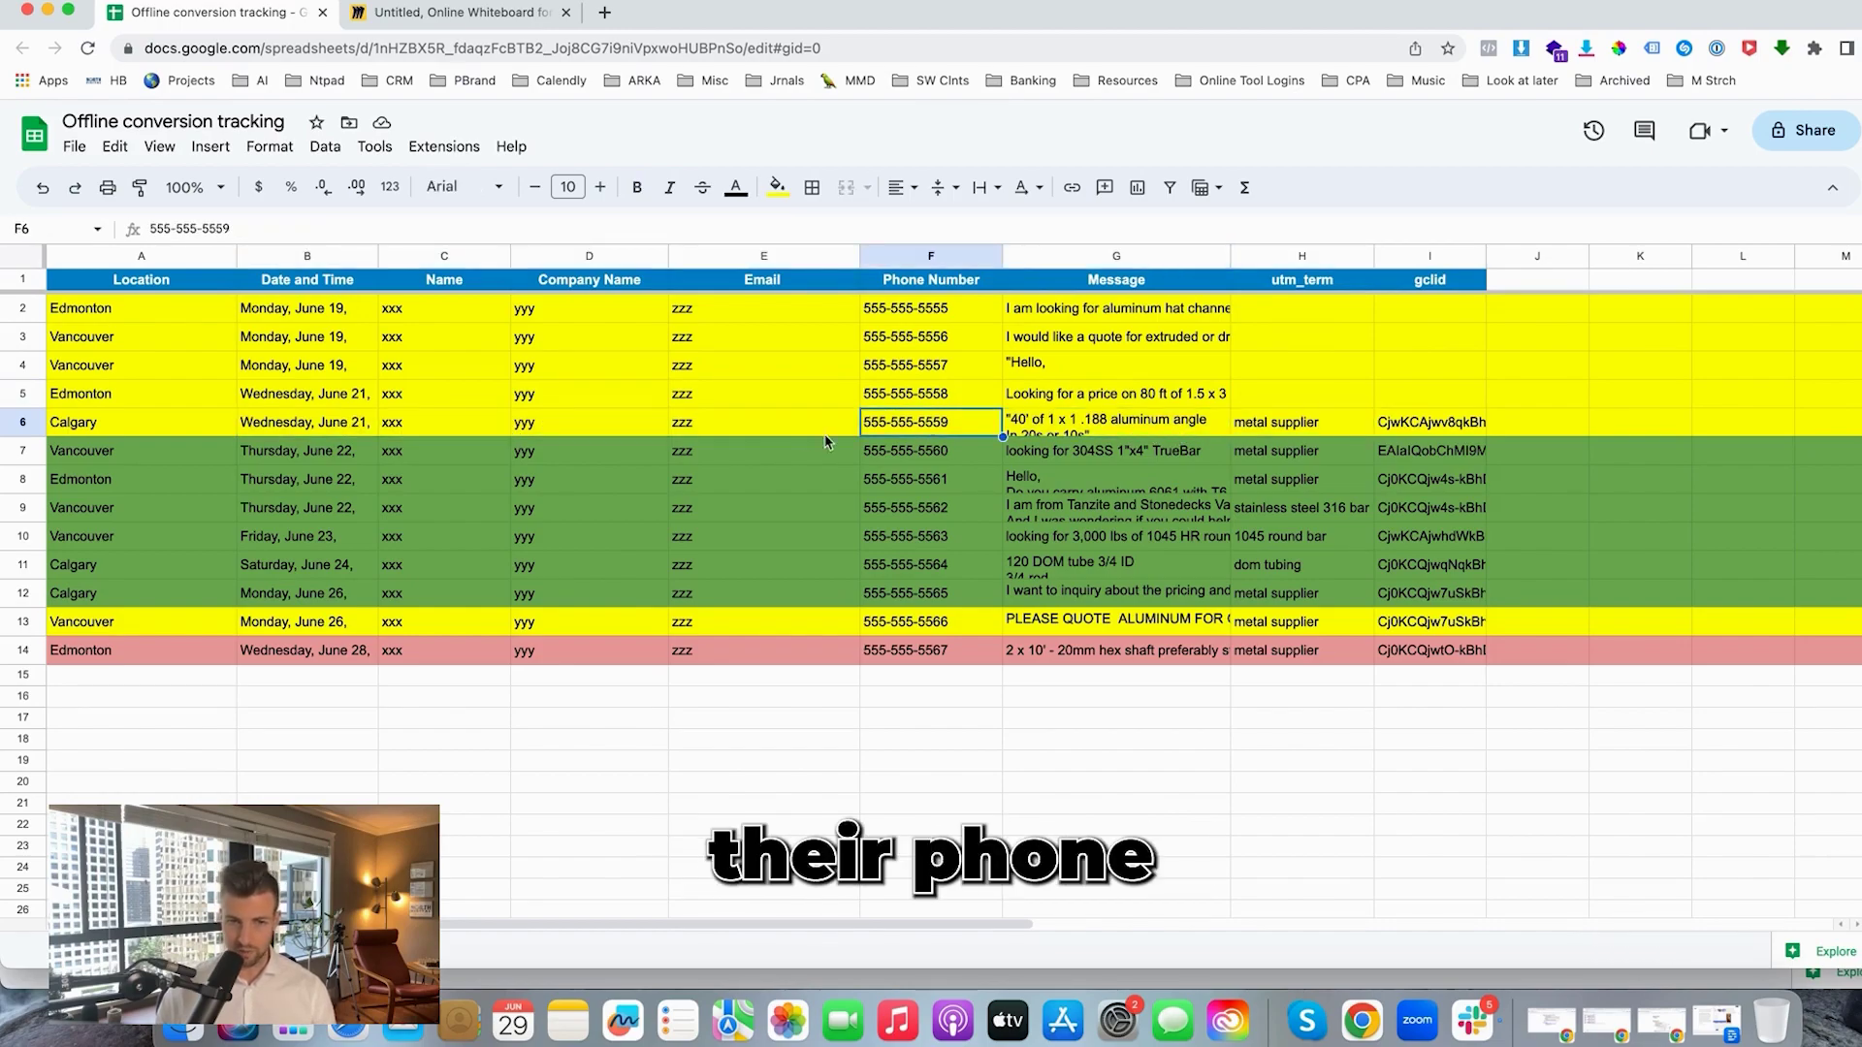
left_click(597, 429)
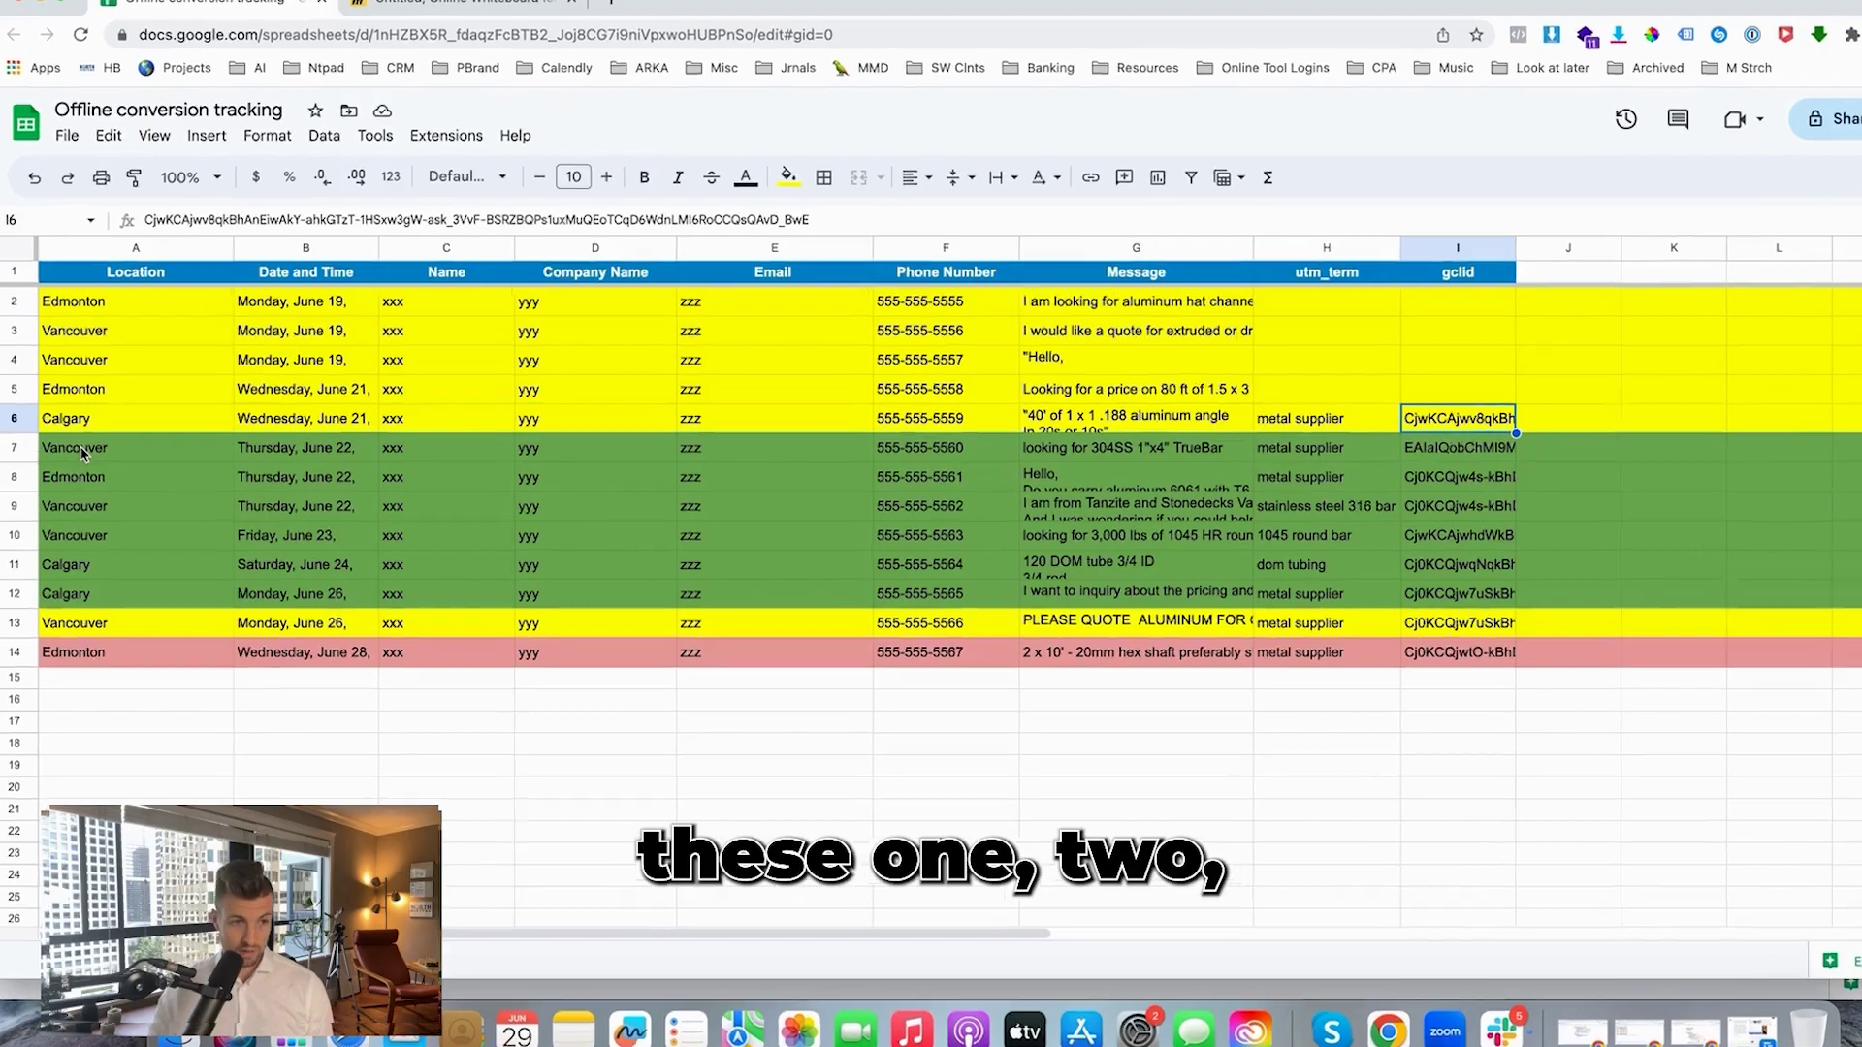
Select the green lead rows A7:I12
left_click_drag(90, 452, 88, 535)
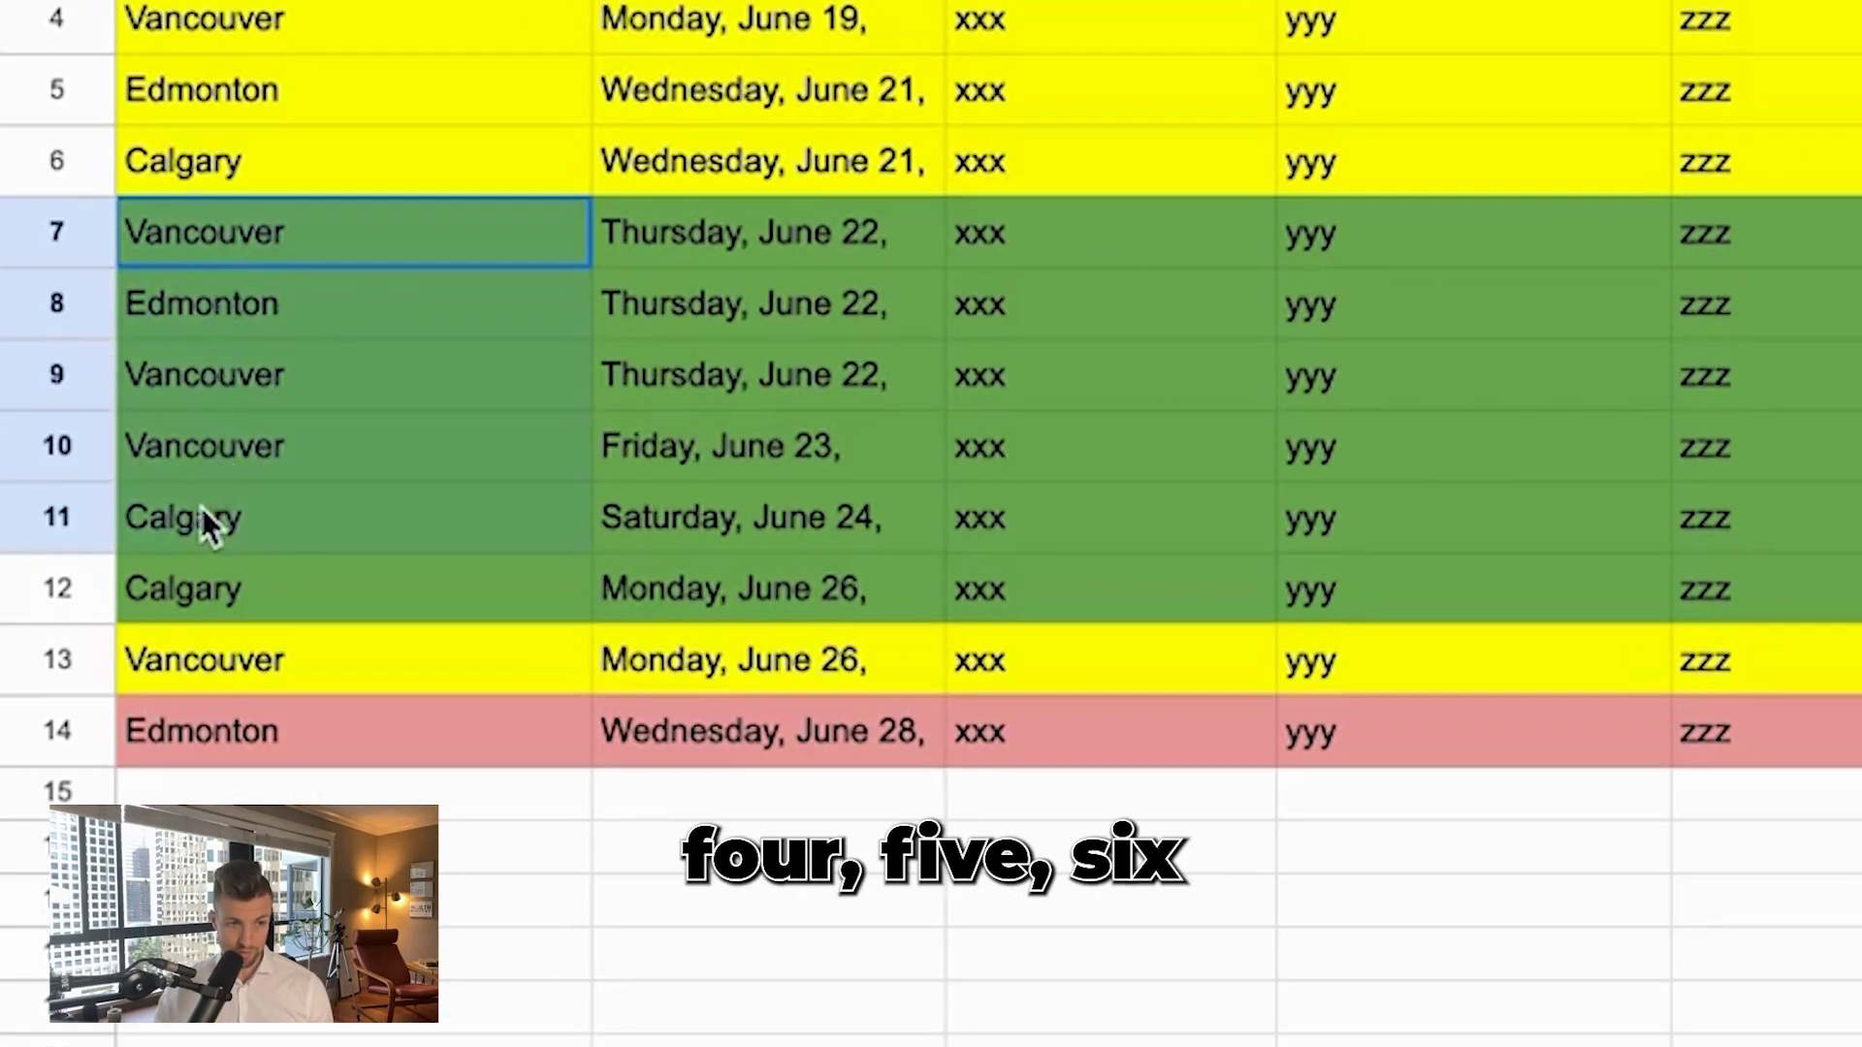
left_click_drag(202, 508, 1579, 657)
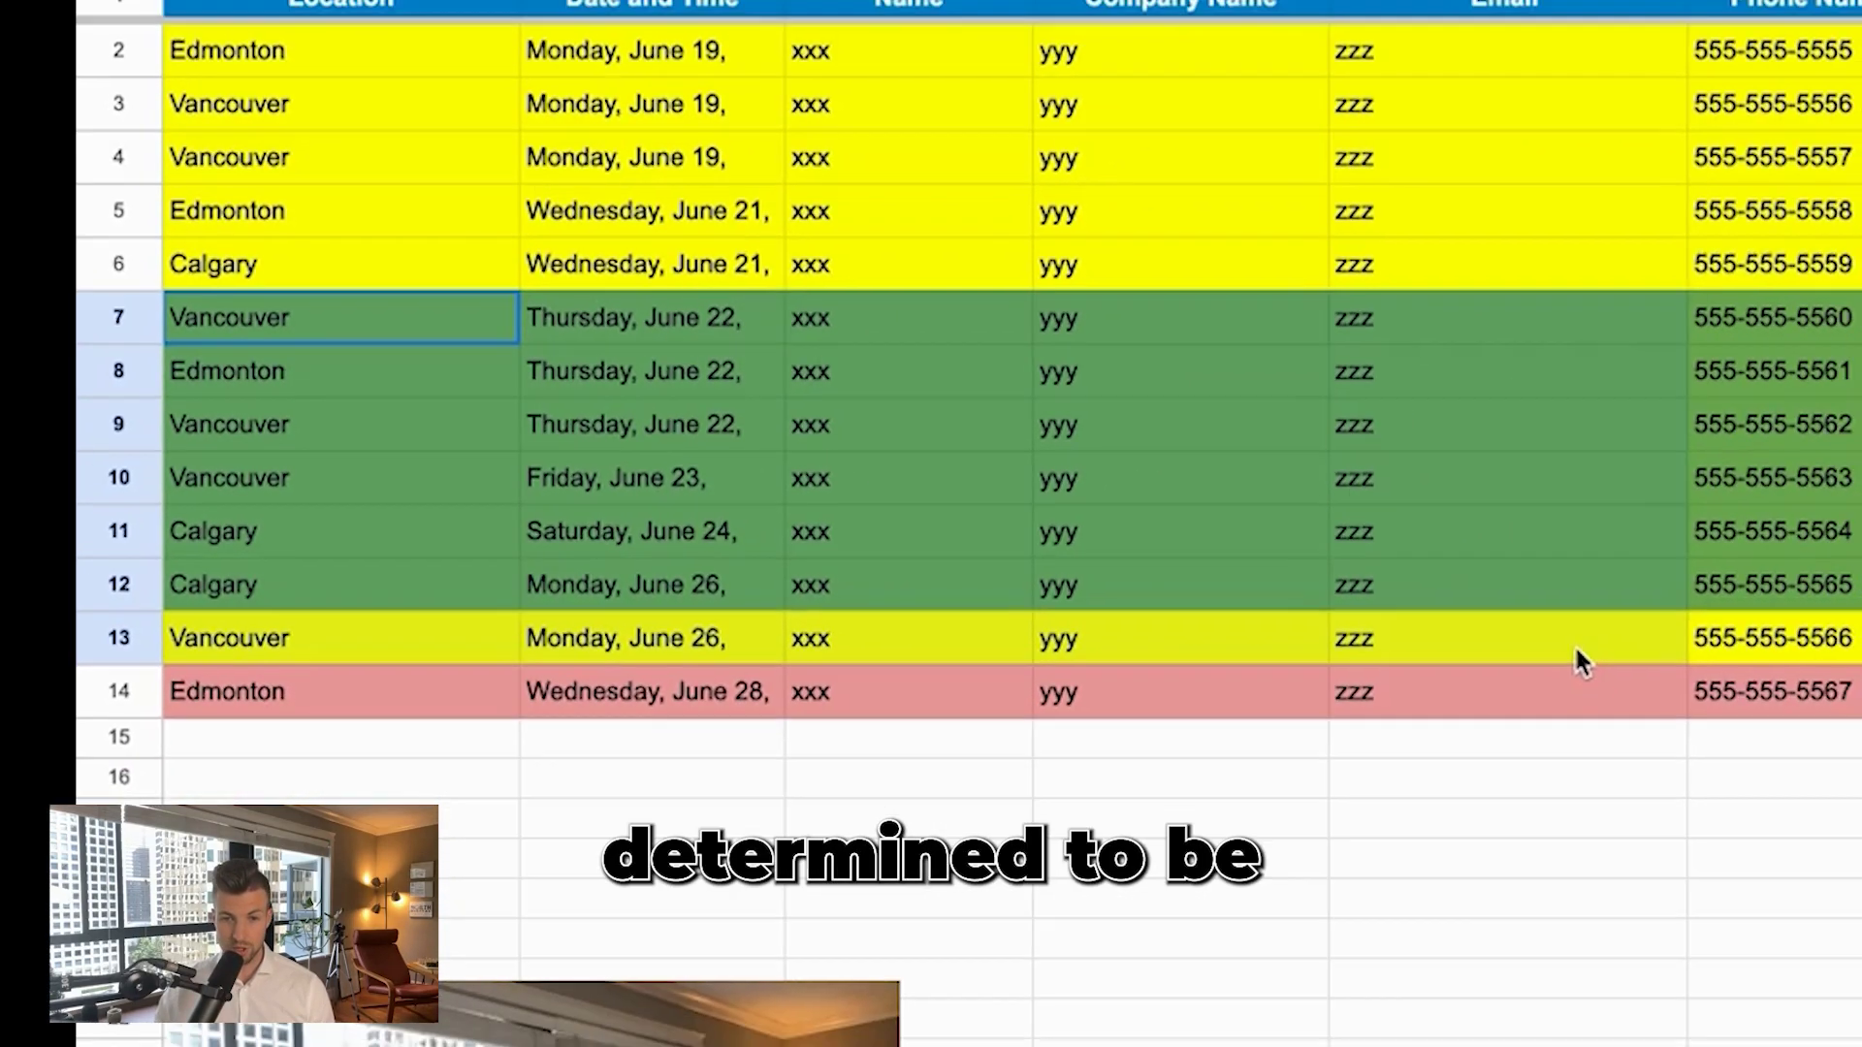
left_click_drag(1578, 657, 1455, 600)
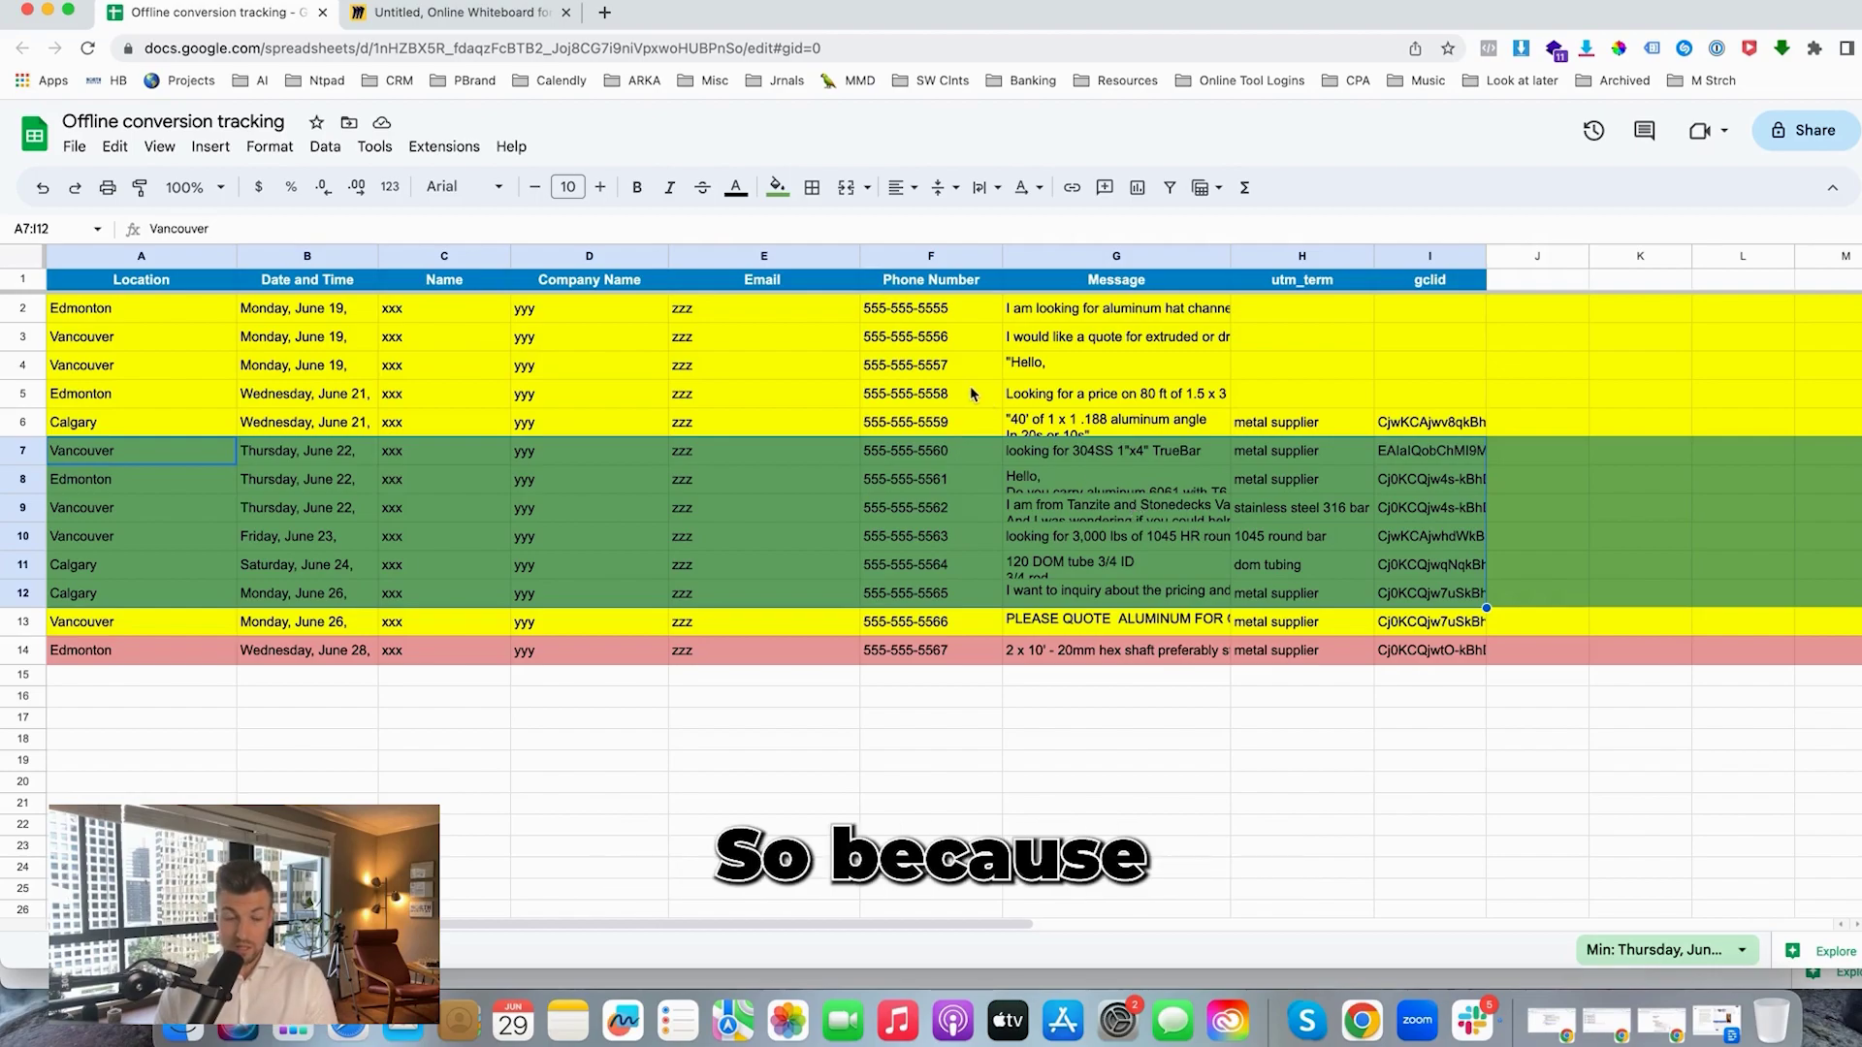
Point out the Vancouver row, the green leads, the '1045 round bar' term and the first four dates
left_click(833, 336)
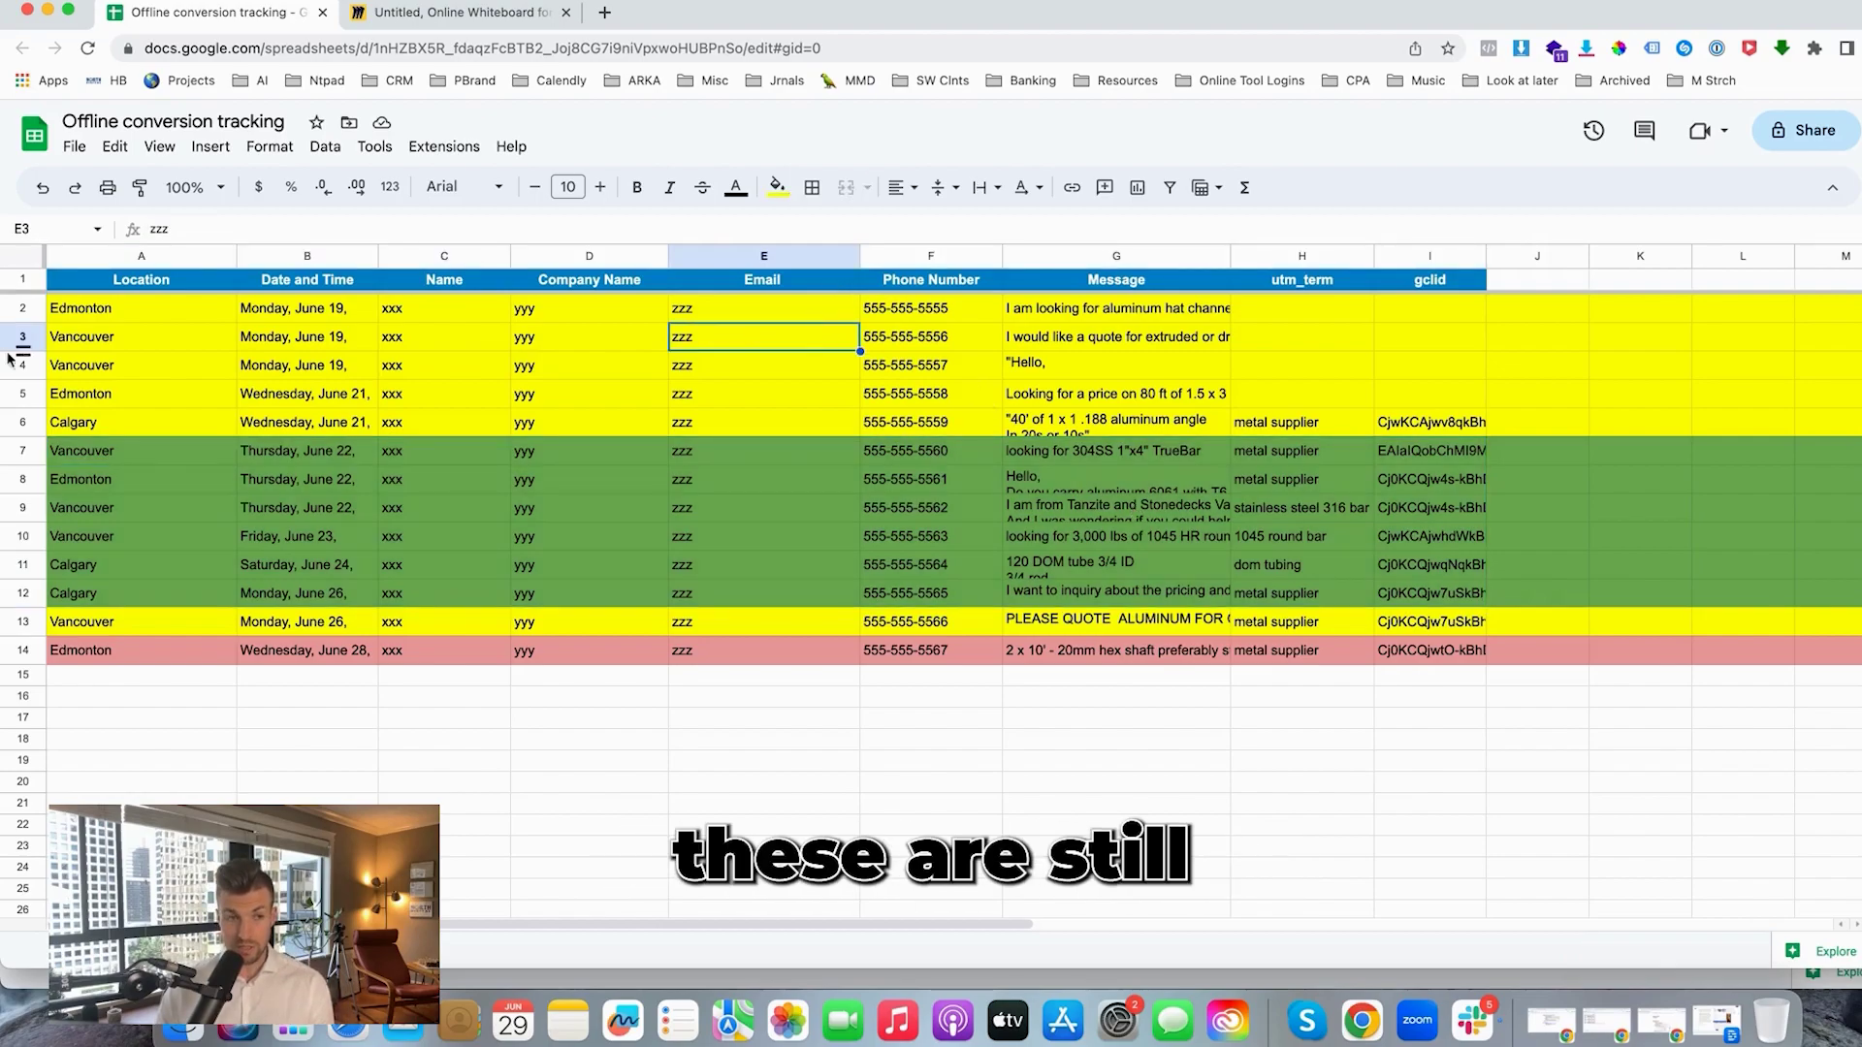
left_click_drag(92, 344, 1163, 335)
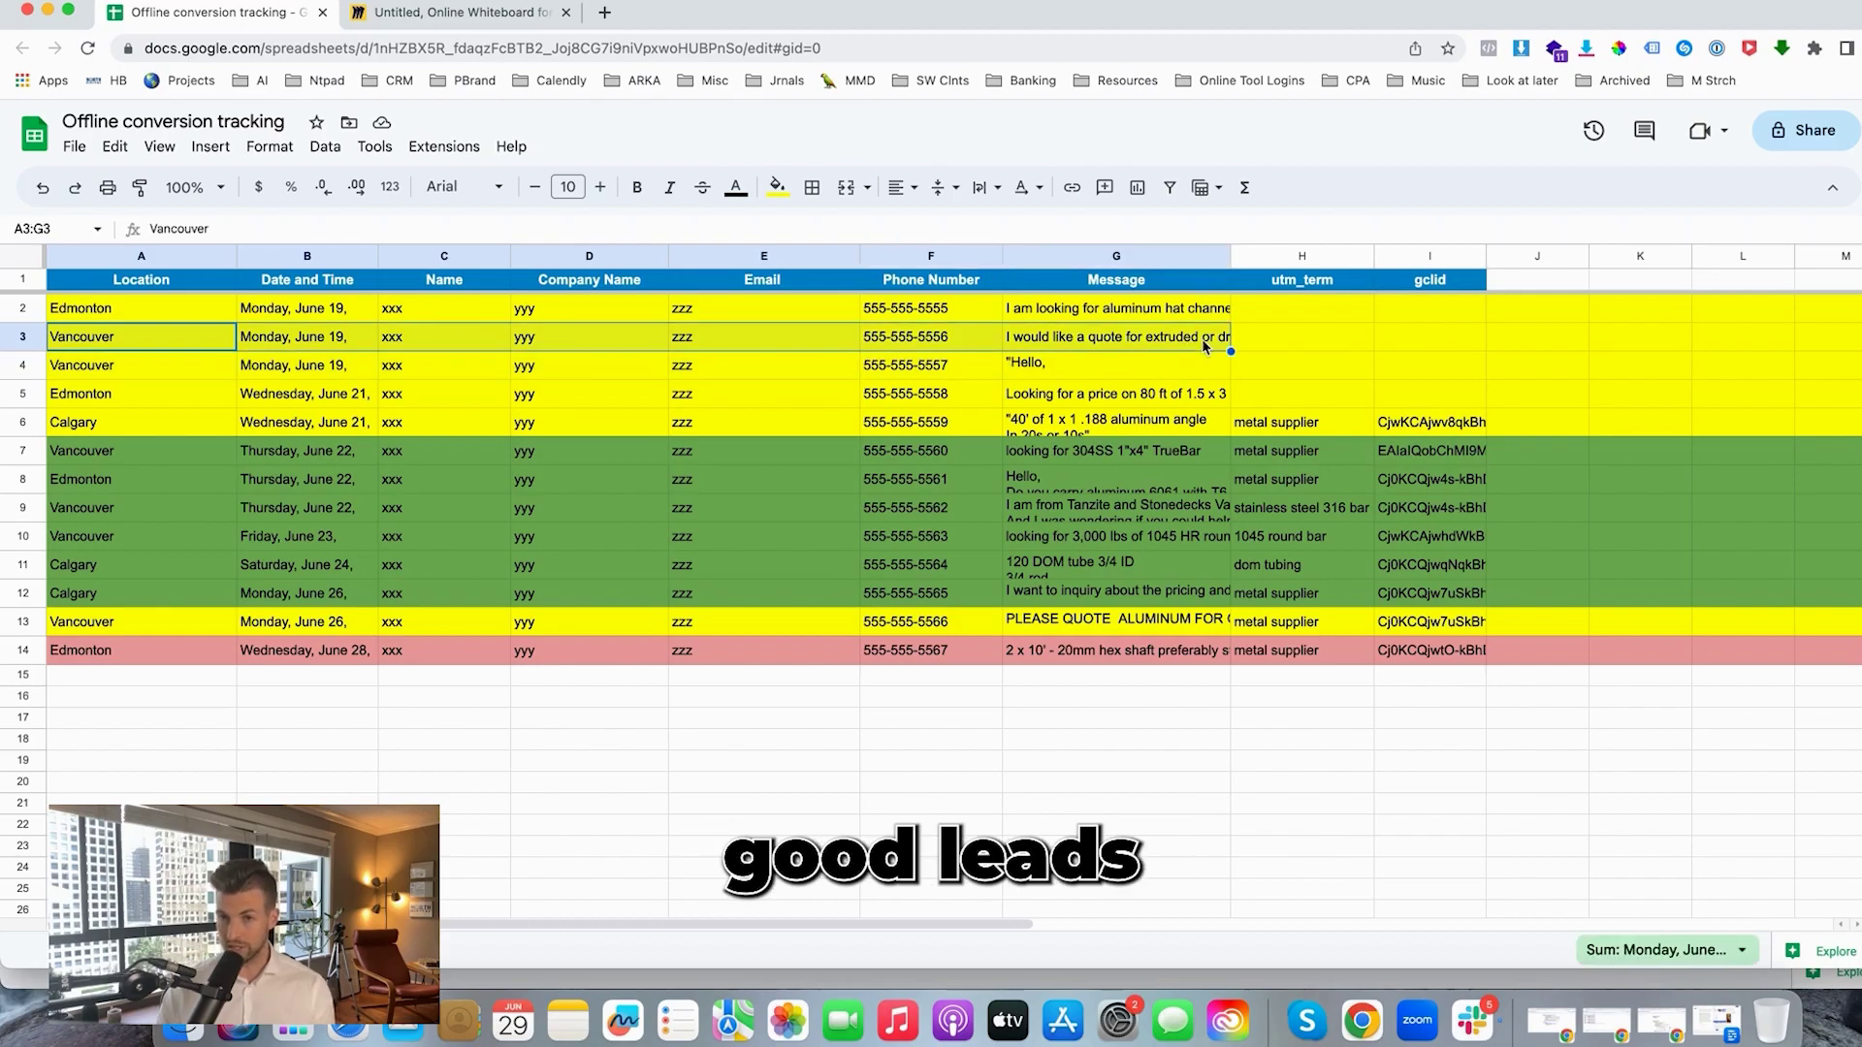
mouse_move(180, 463)
left_mouse_down()
mouse_move(951, 579)
mouse_move(1444, 593)
left_mouse_up()
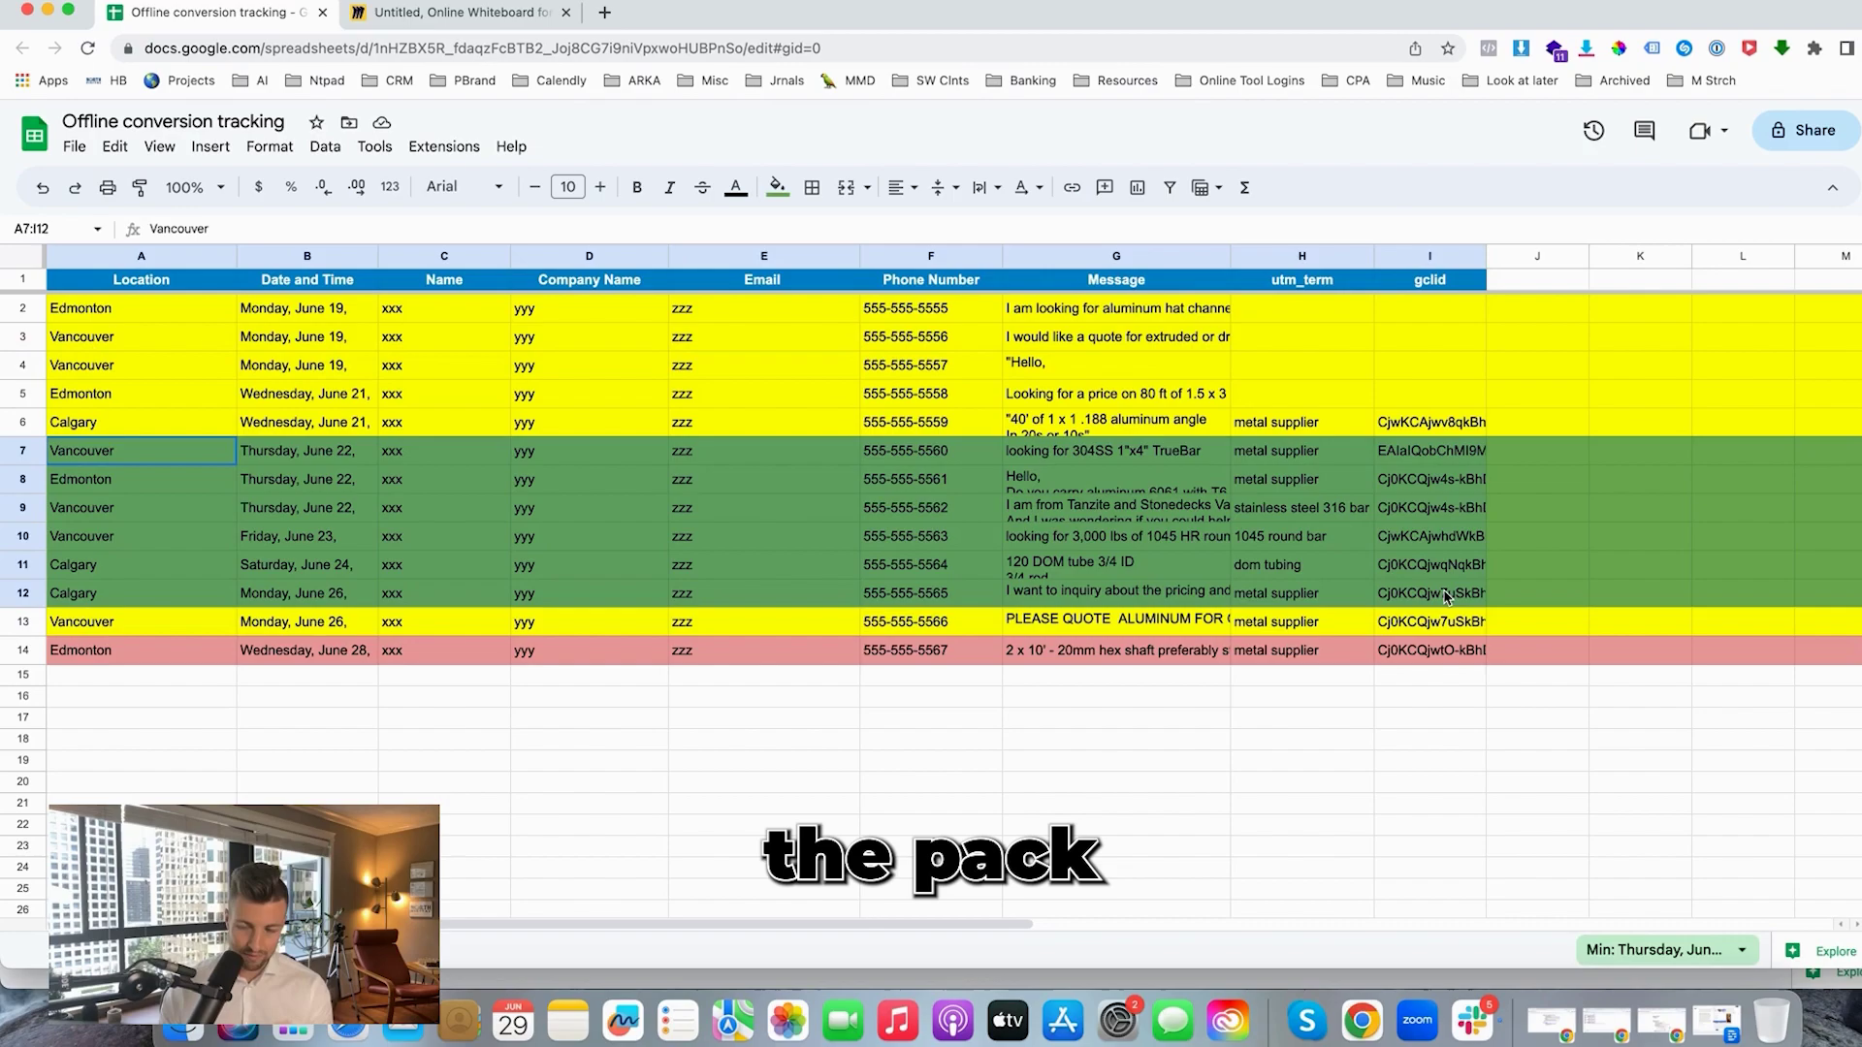
left_click(1271, 542)
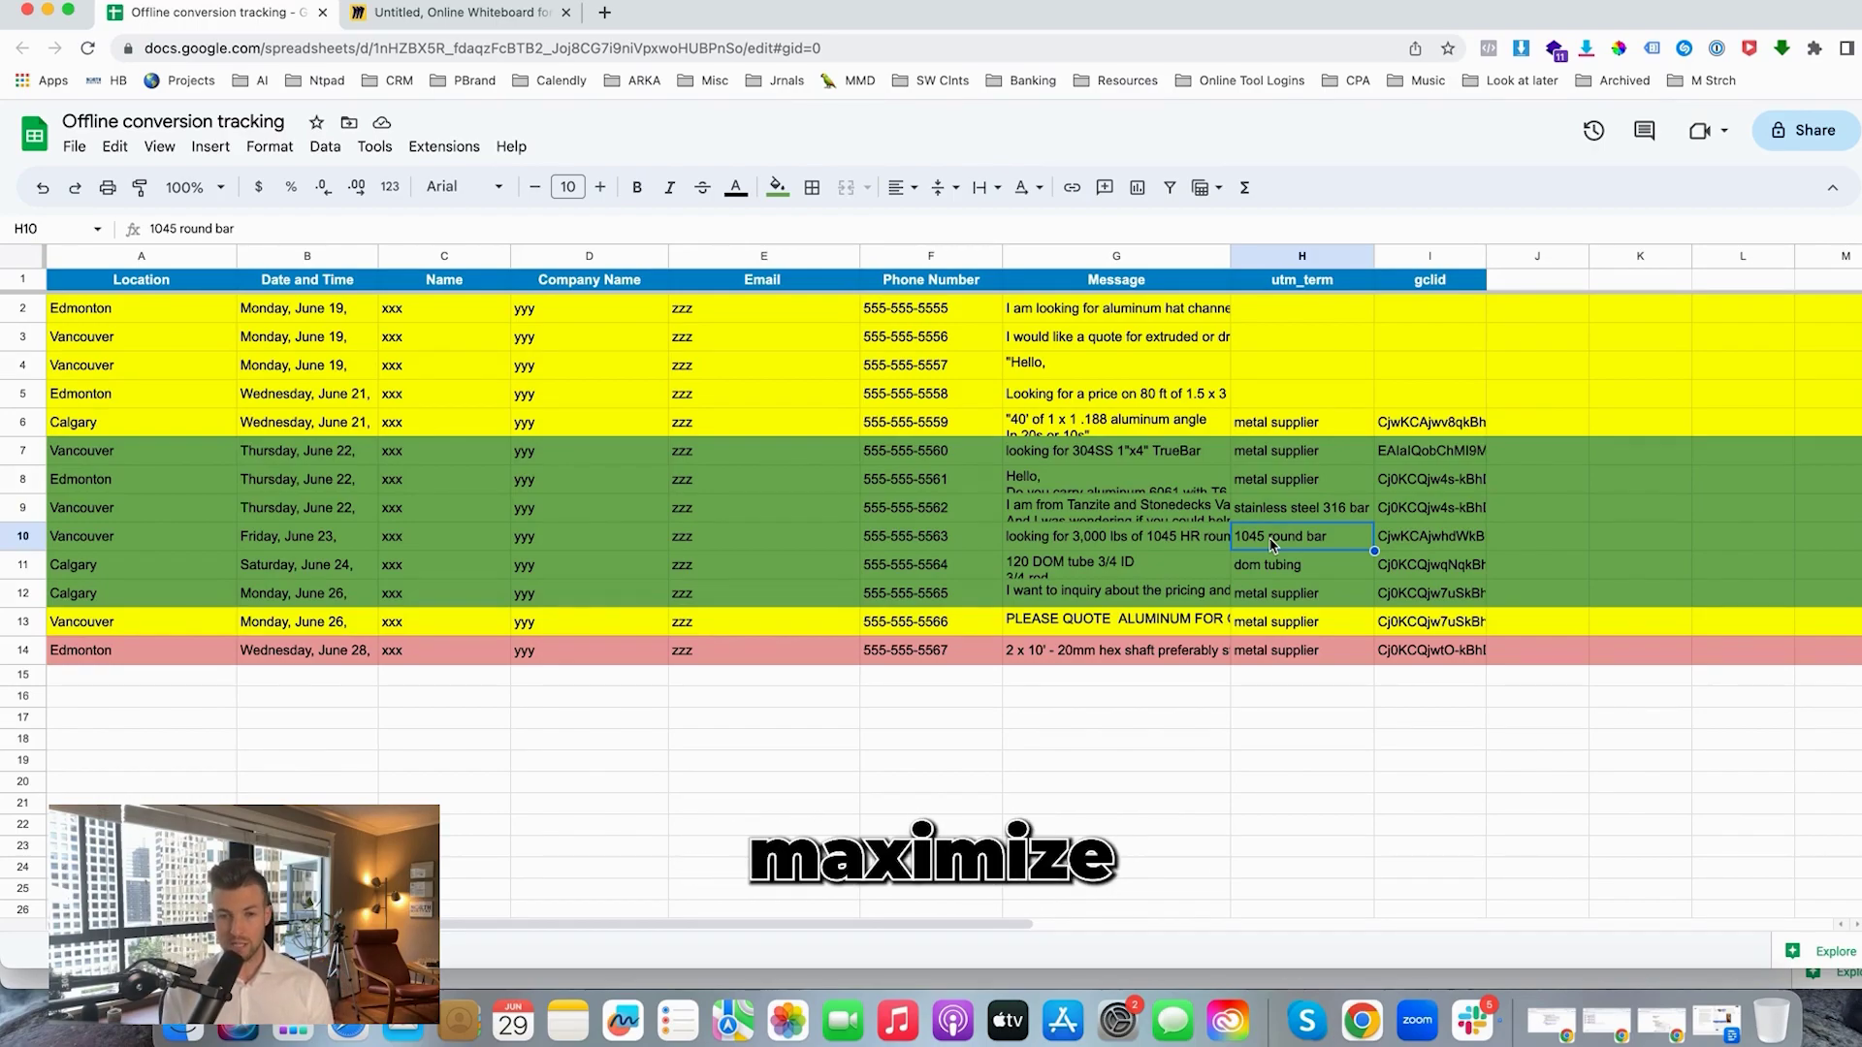
left_click(432, 456)
left_click_drag(326, 311, 331, 404)
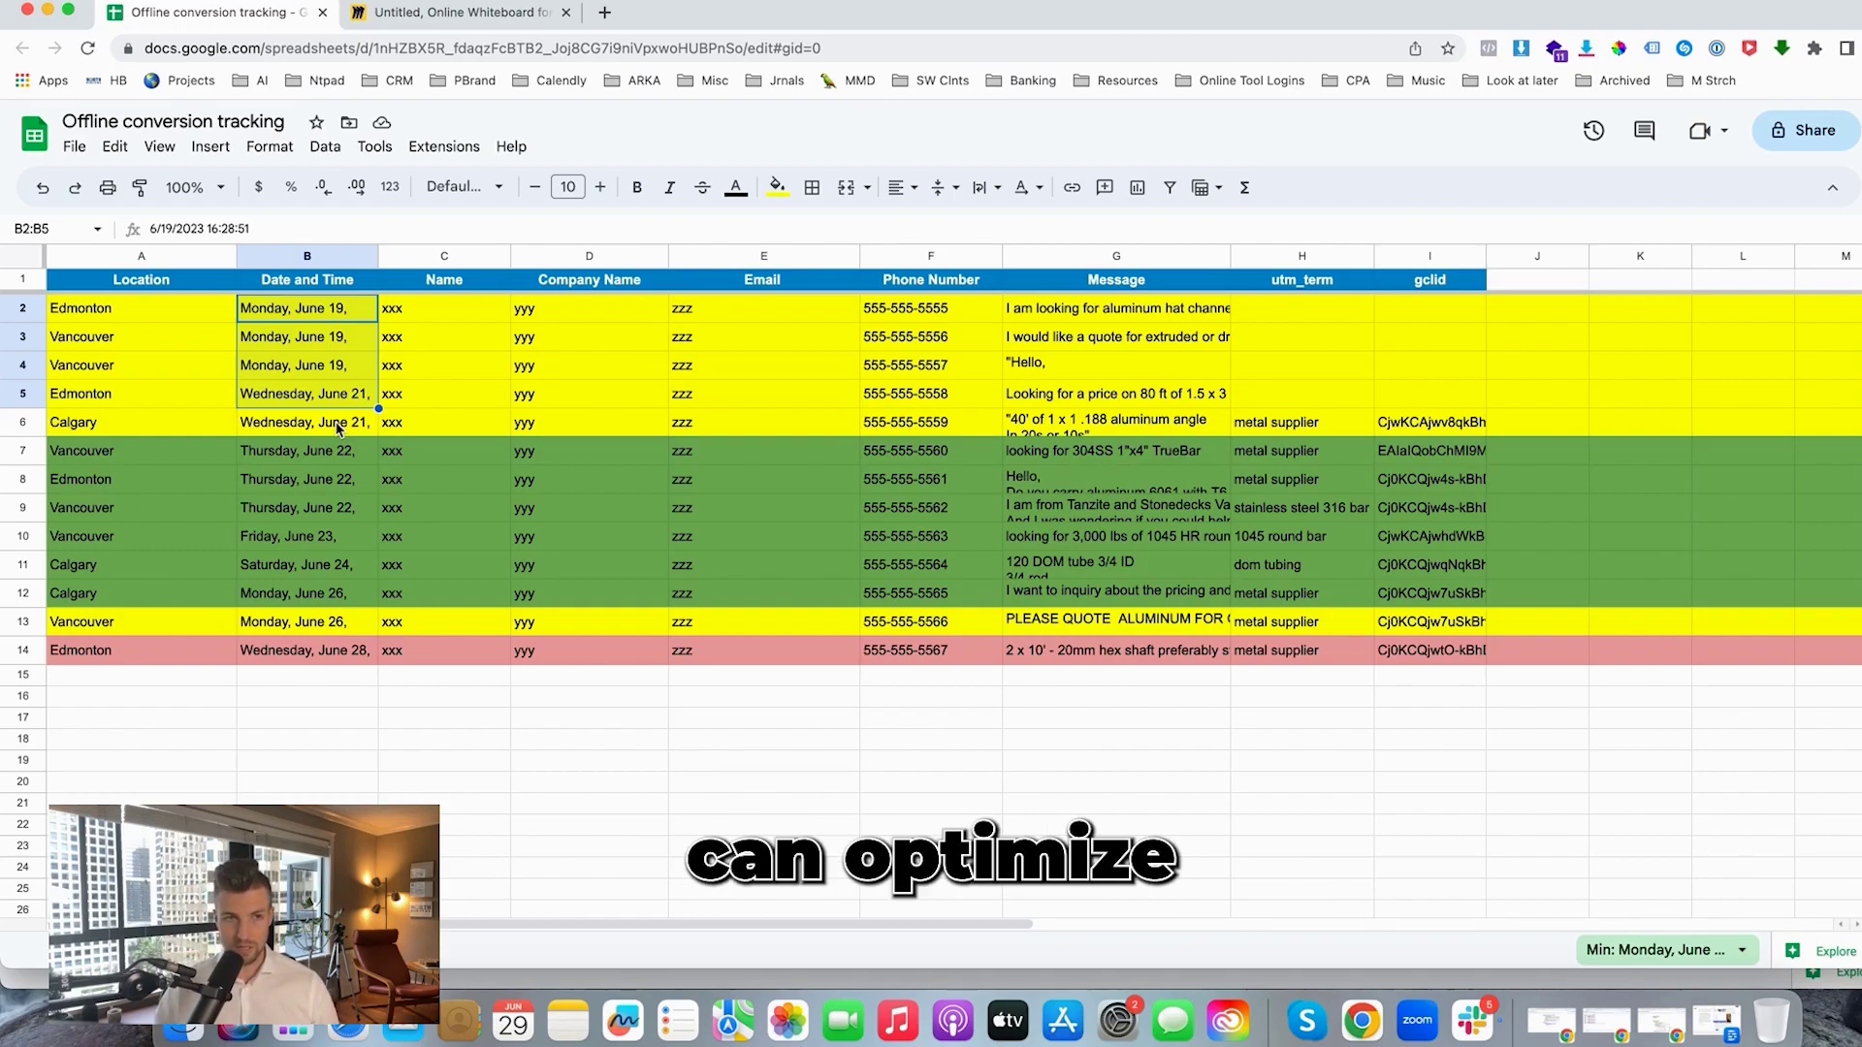
On the empty Miro board, draw the rectangle for The click near the upper left
left_click(511, 16)
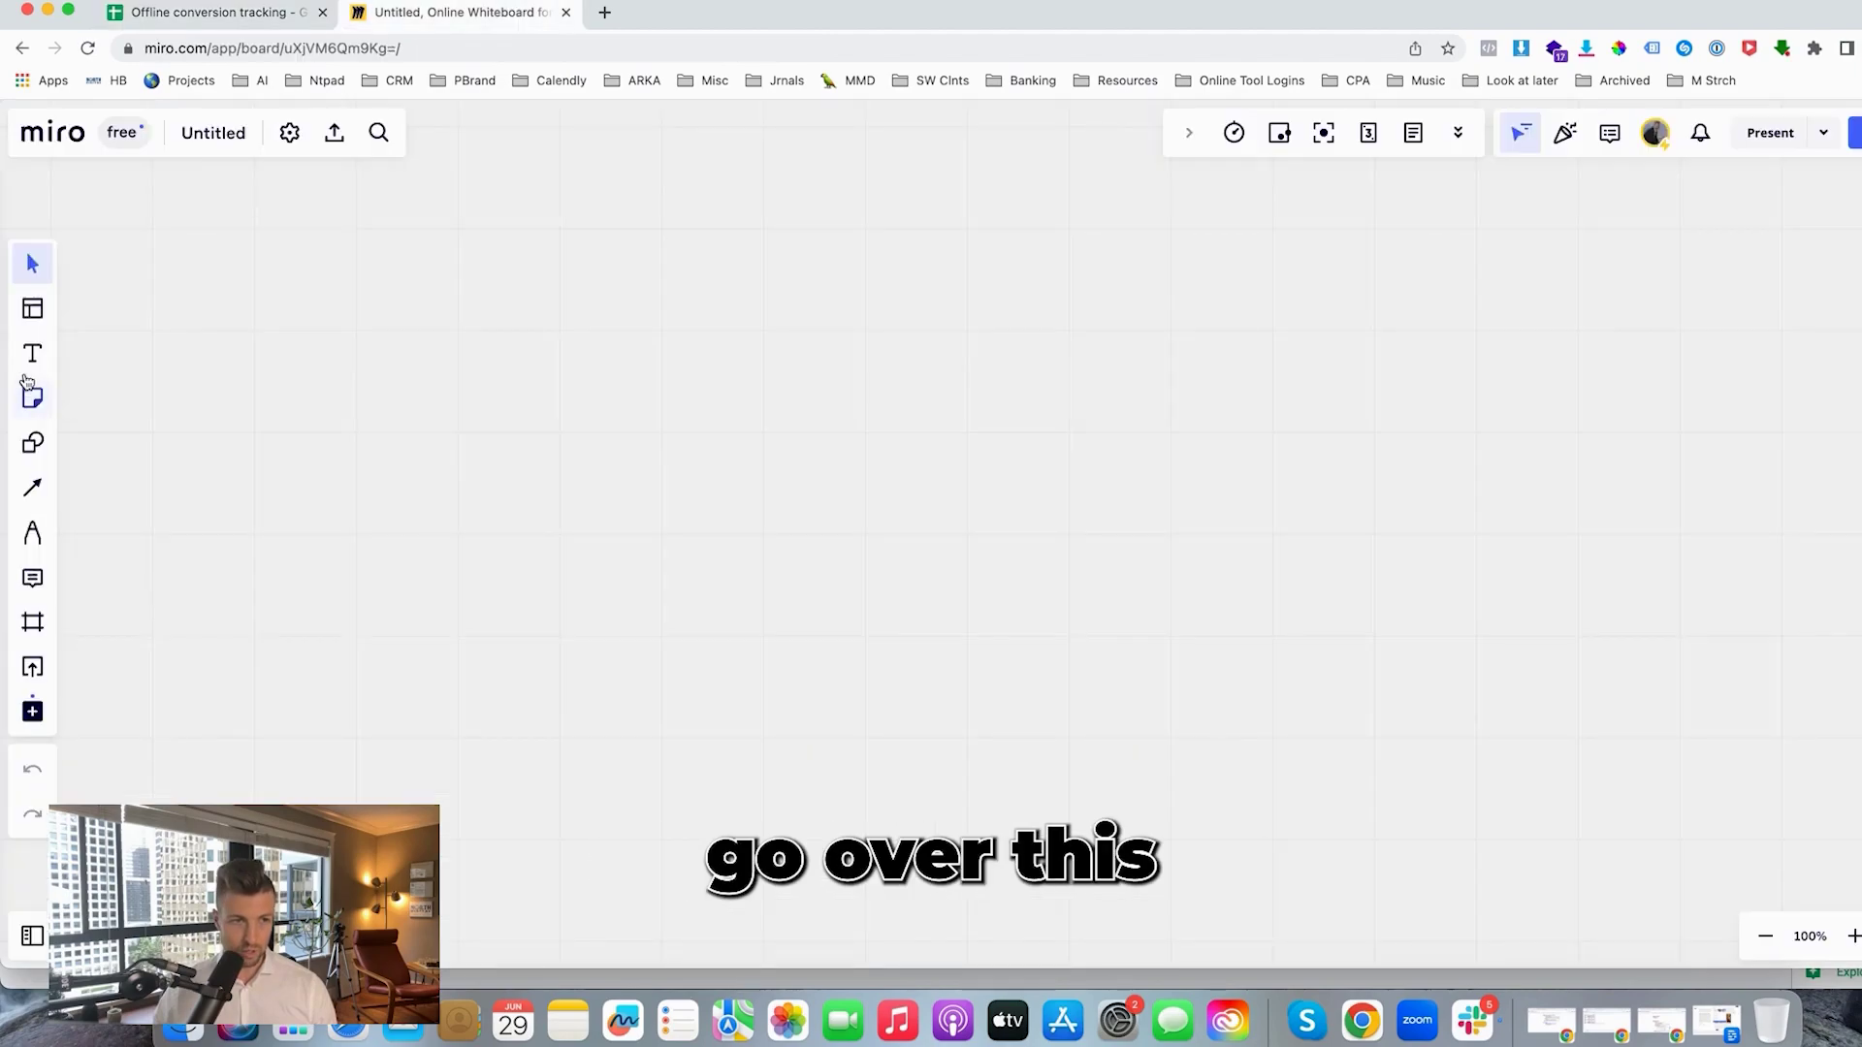
left_click(32, 310)
left_click(1591, 146)
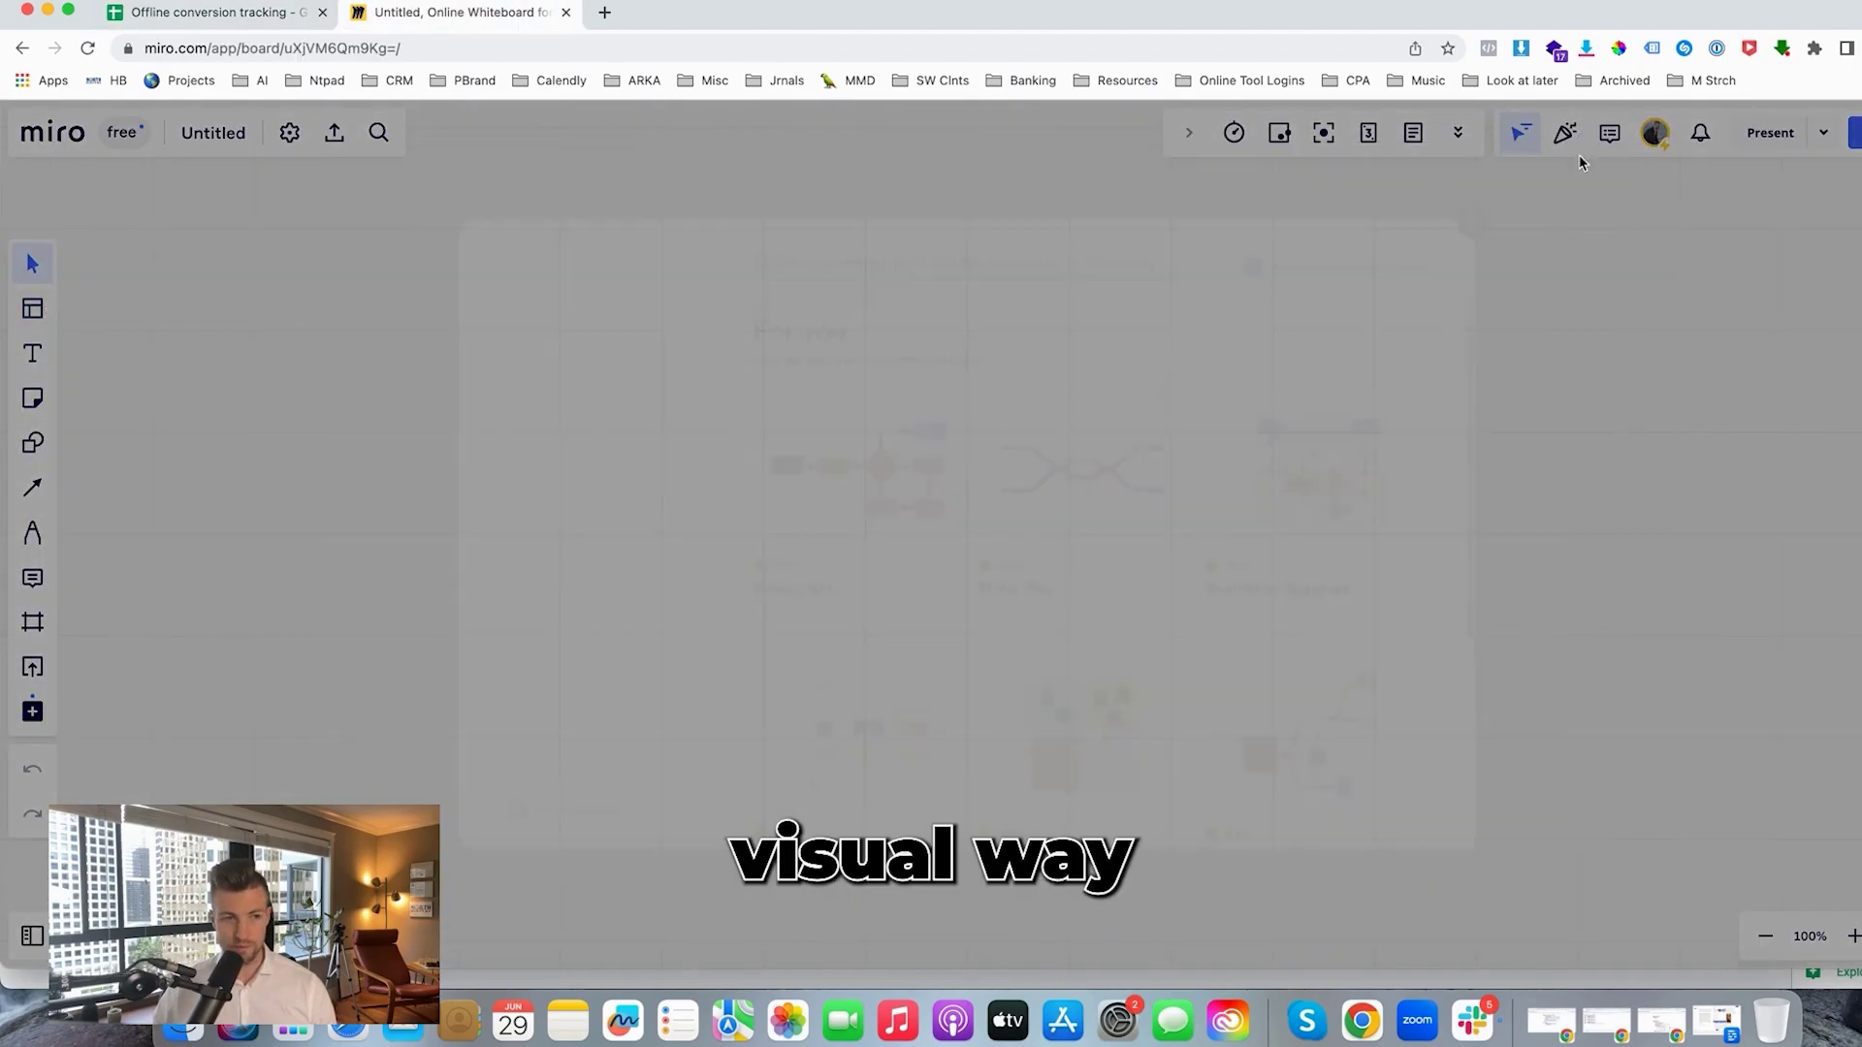
left_click(33, 442)
left_click(101, 370)
left_click_drag(223, 395, 402, 535)
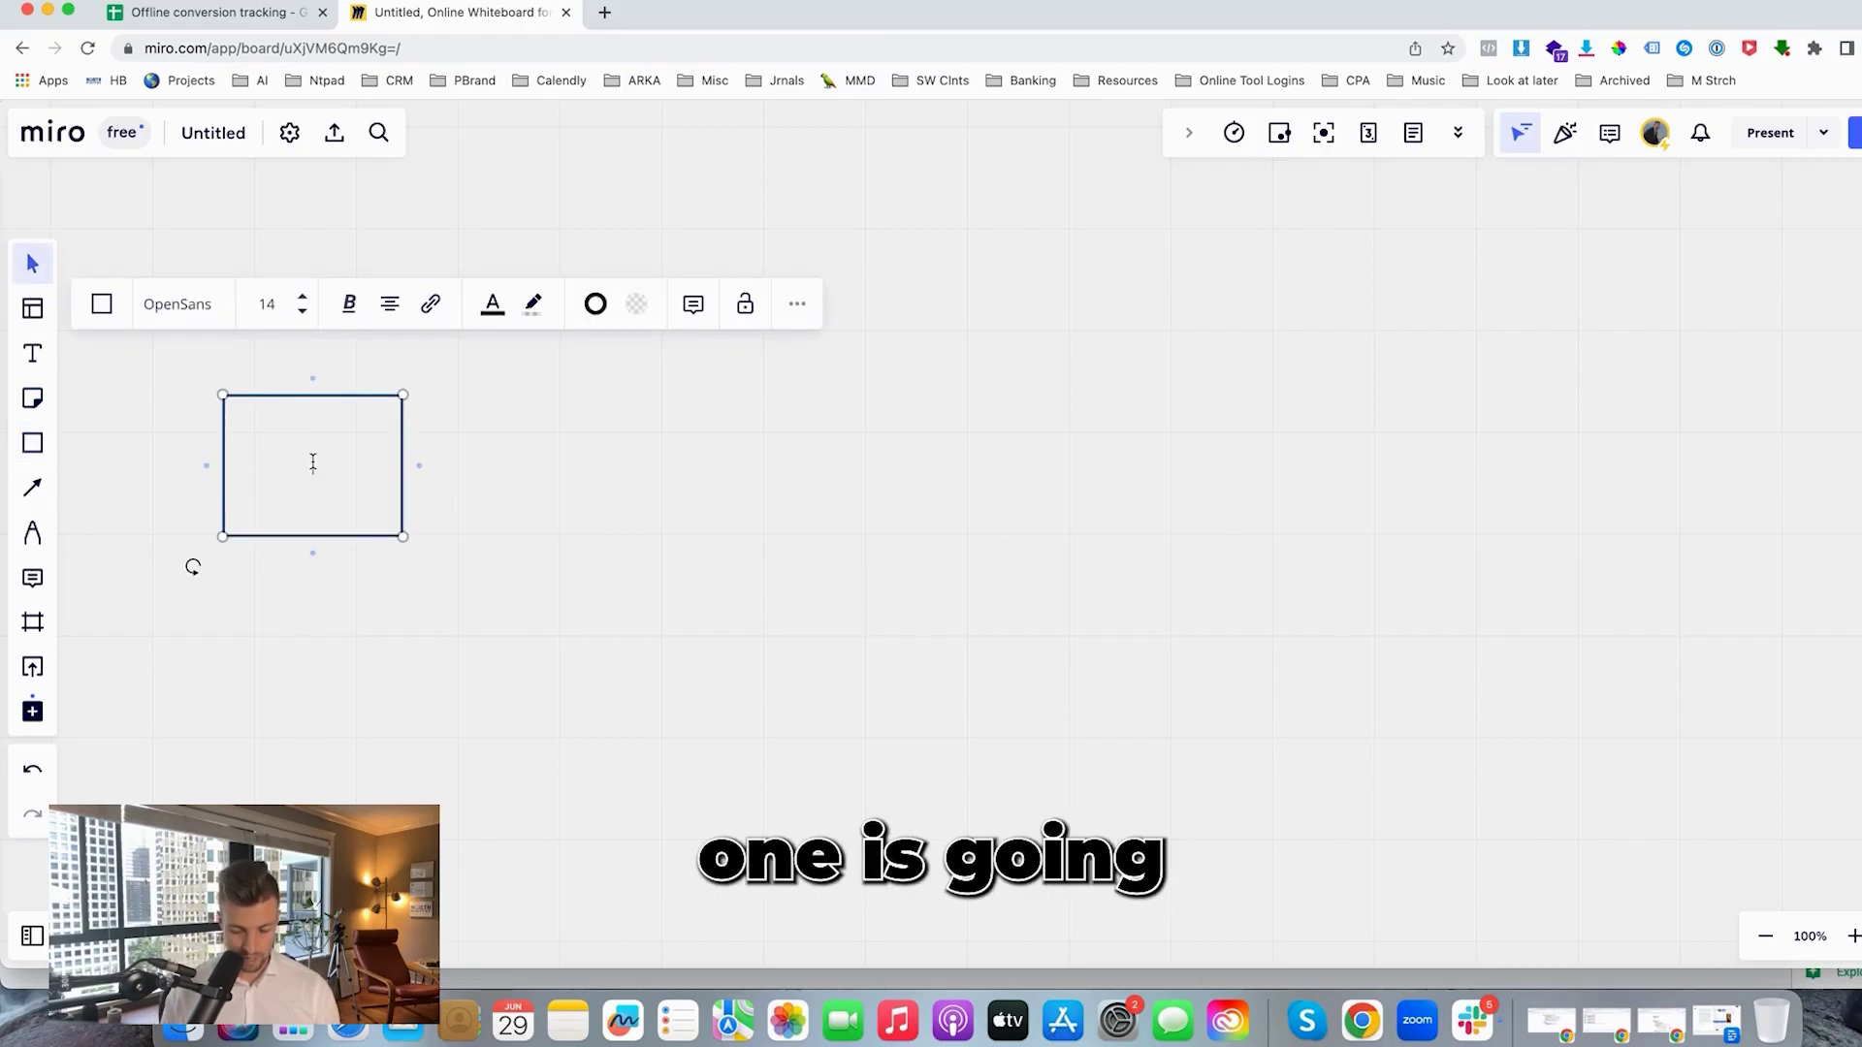
type("k")
Duplicate The click box twice as 'The landing page' and 'The form fill / the phone call'
key("ctrl+d")
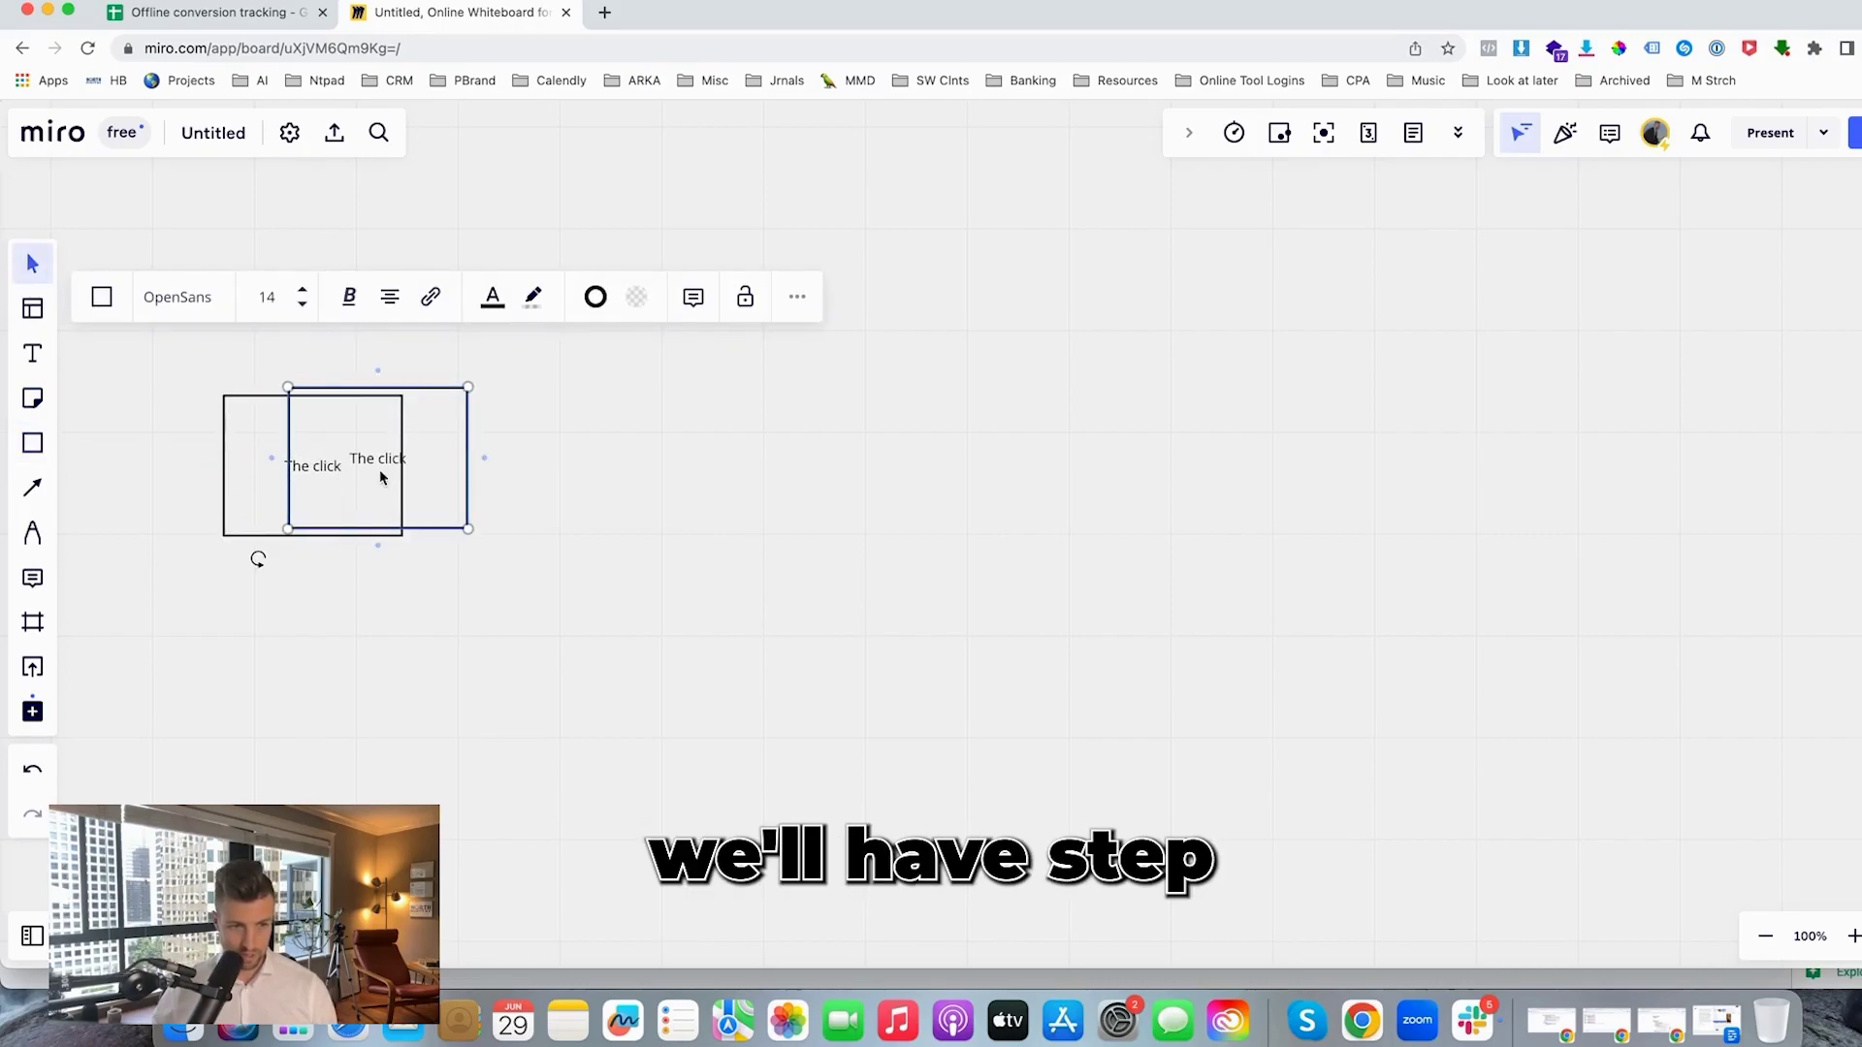
left_click_drag(382, 482, 810, 465)
type("The landing page")
key("Escape")
key("ctrl+d")
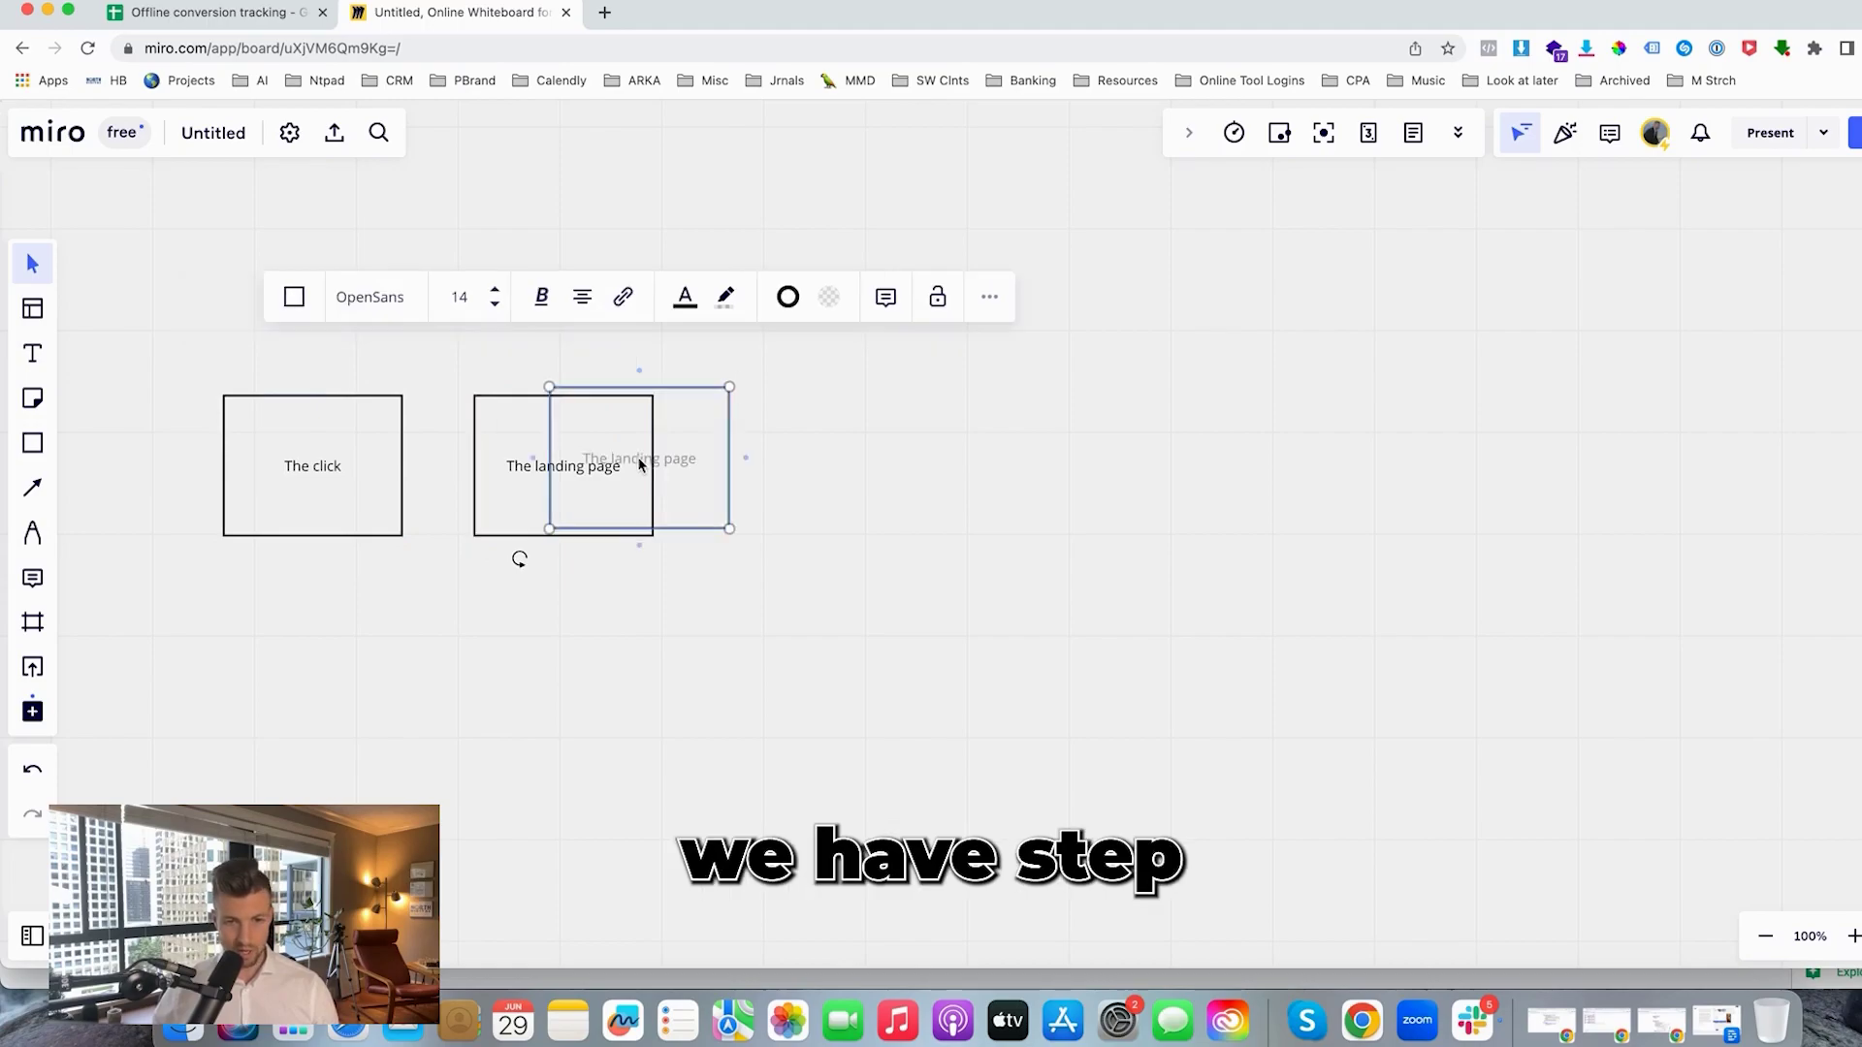
type("The form f")
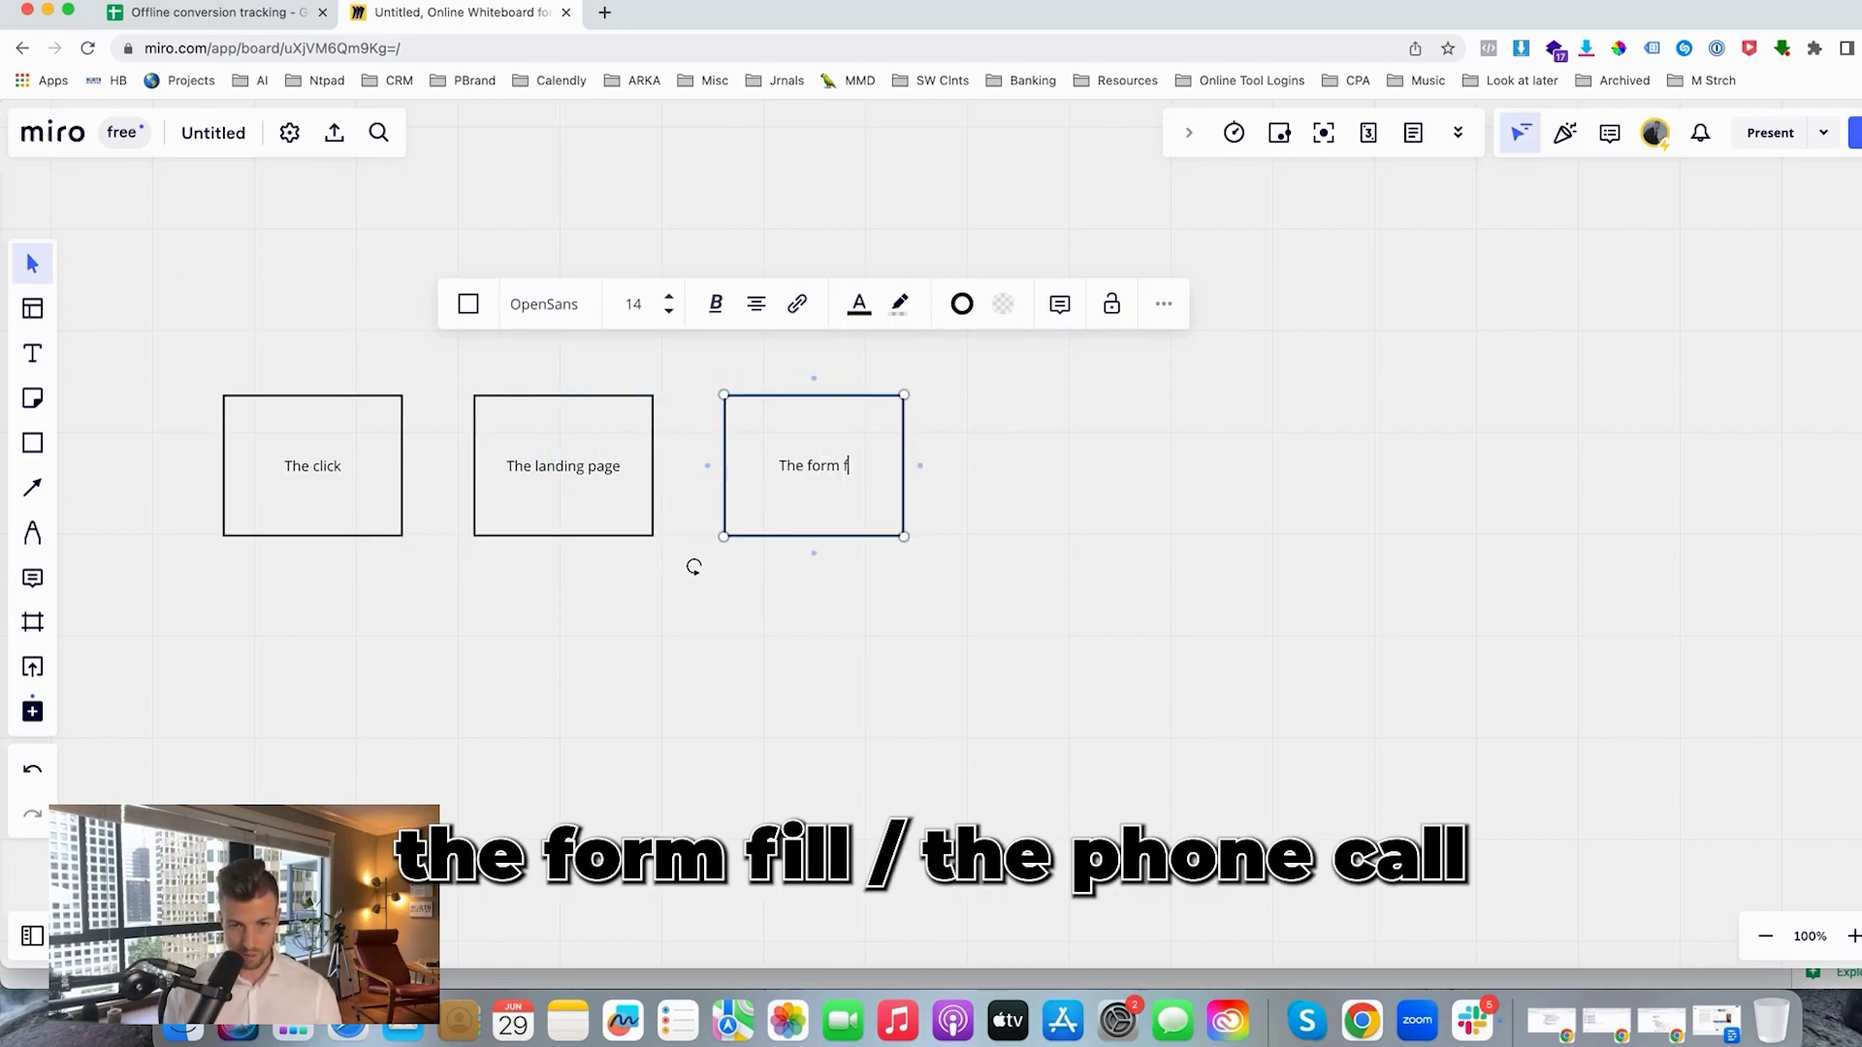
type("ill / the phone call")
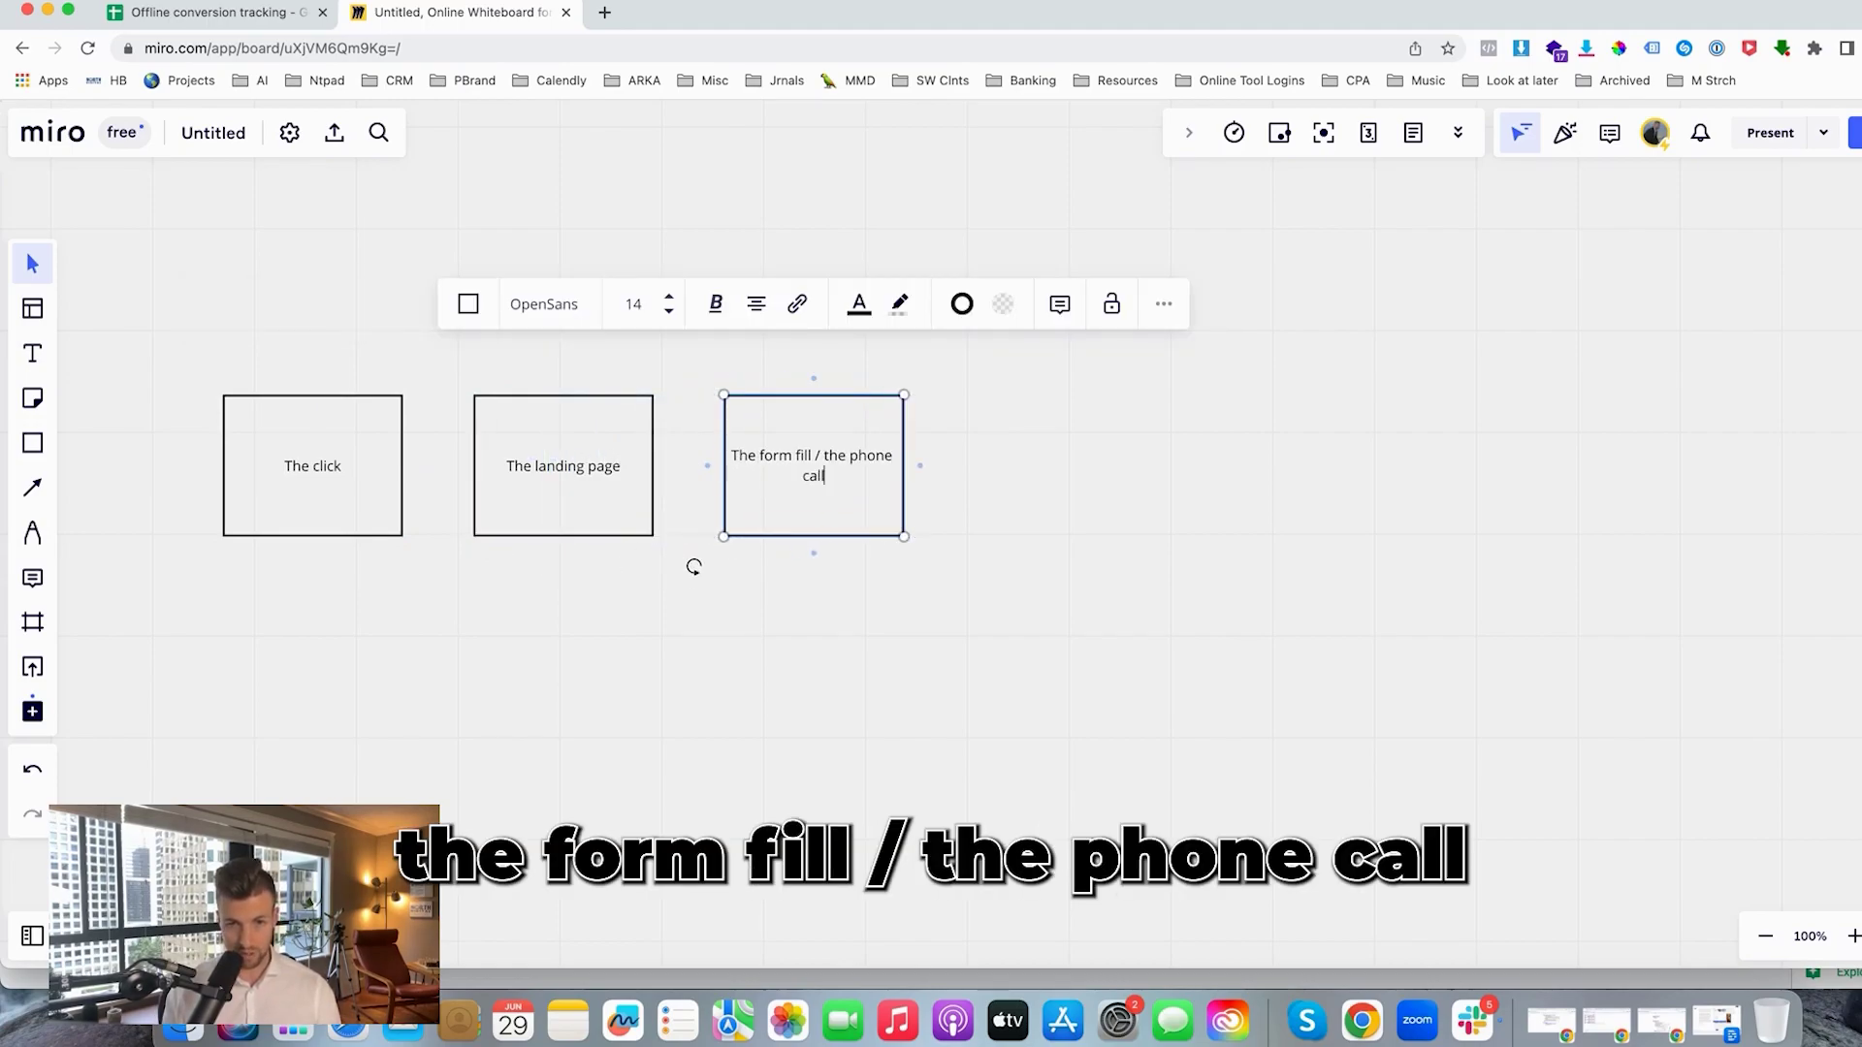
left_click(694, 567)
Connect The click, The landing page and the form-fill box with straight arrows
left_click(26, 489)
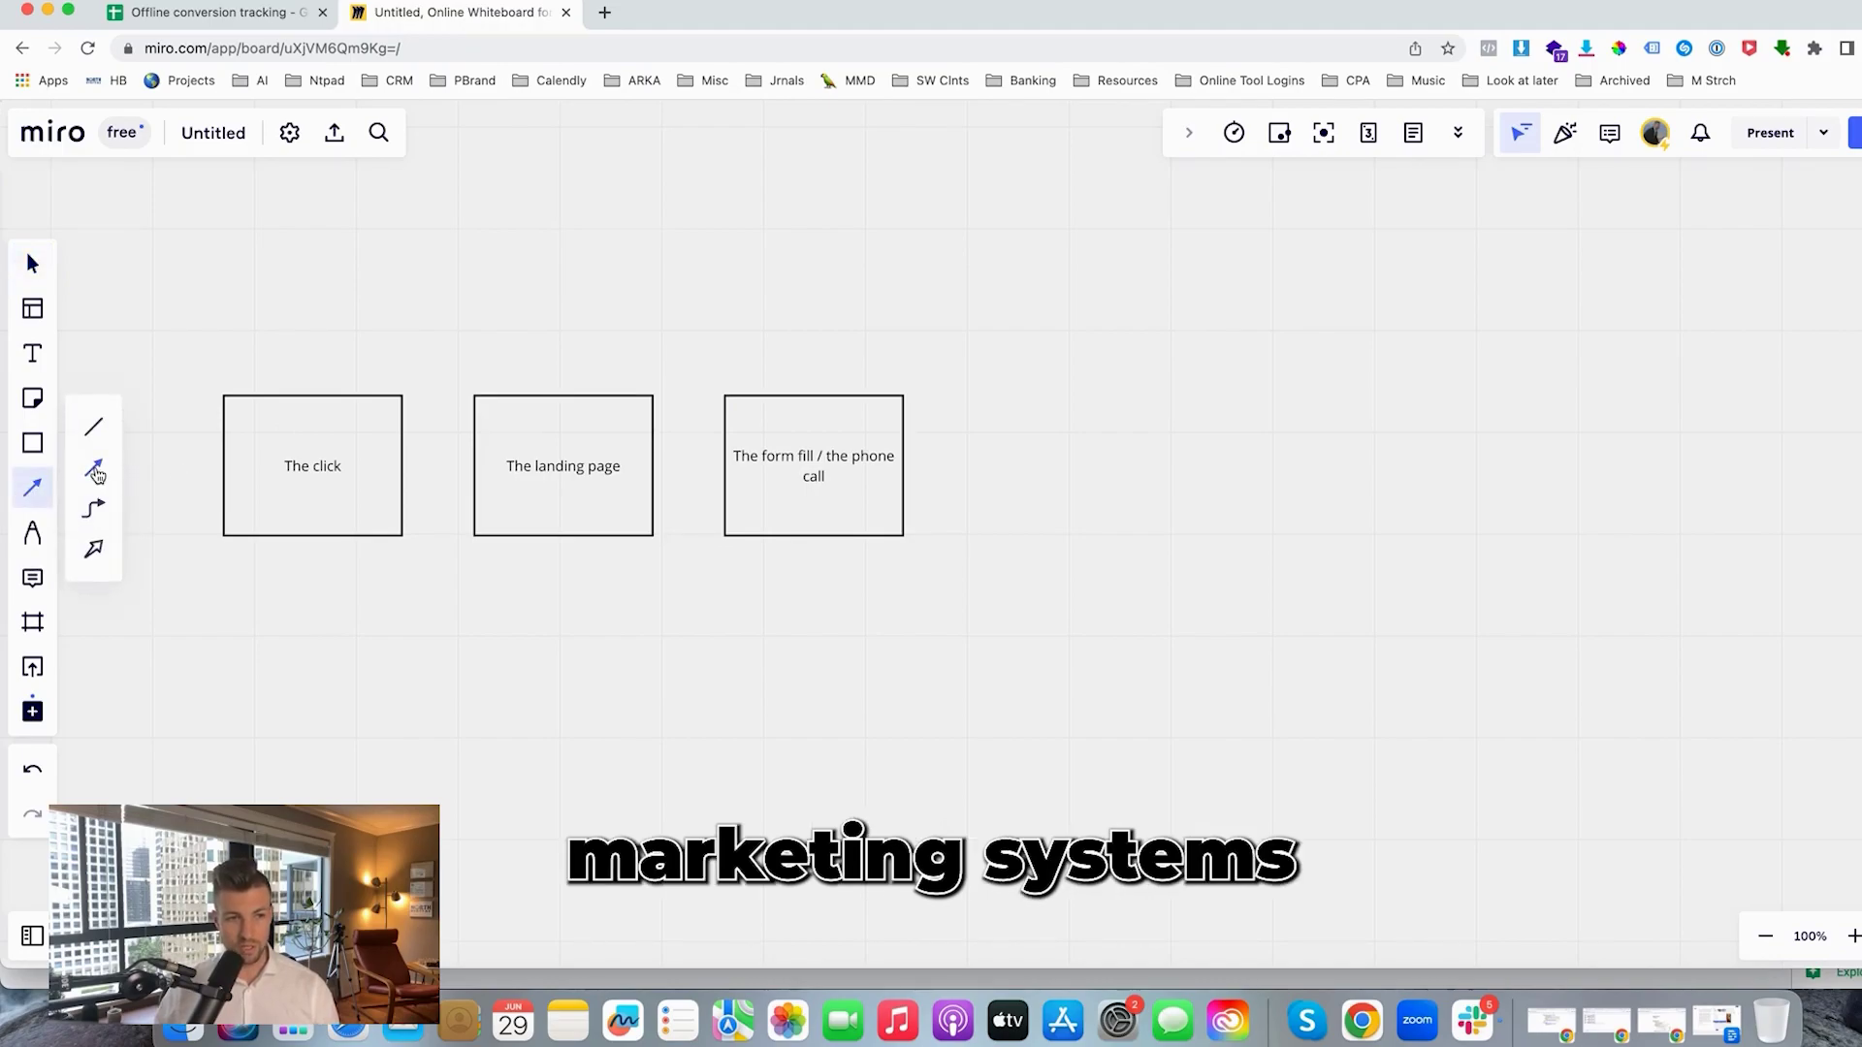
left_click(93, 471)
left_click_drag(402, 467, 467, 467)
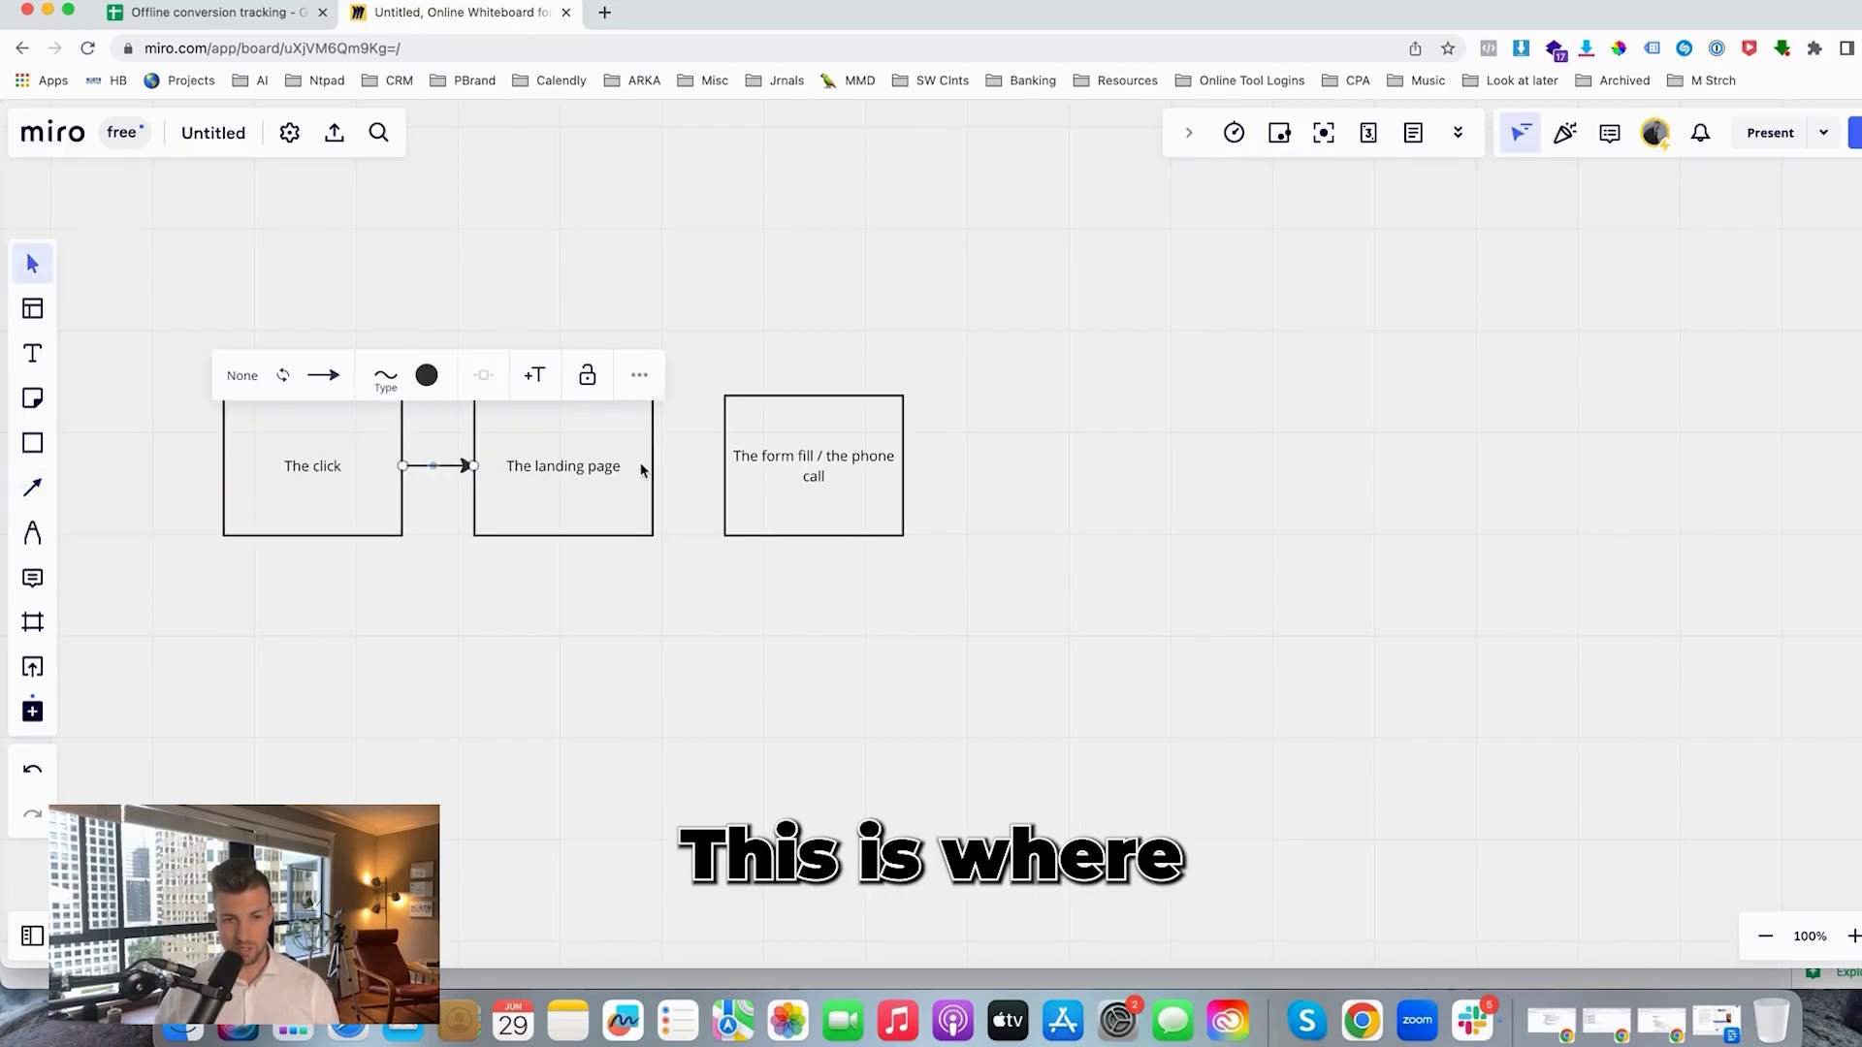
left_click(495, 524)
left_click(414, 466)
left_click(32, 488)
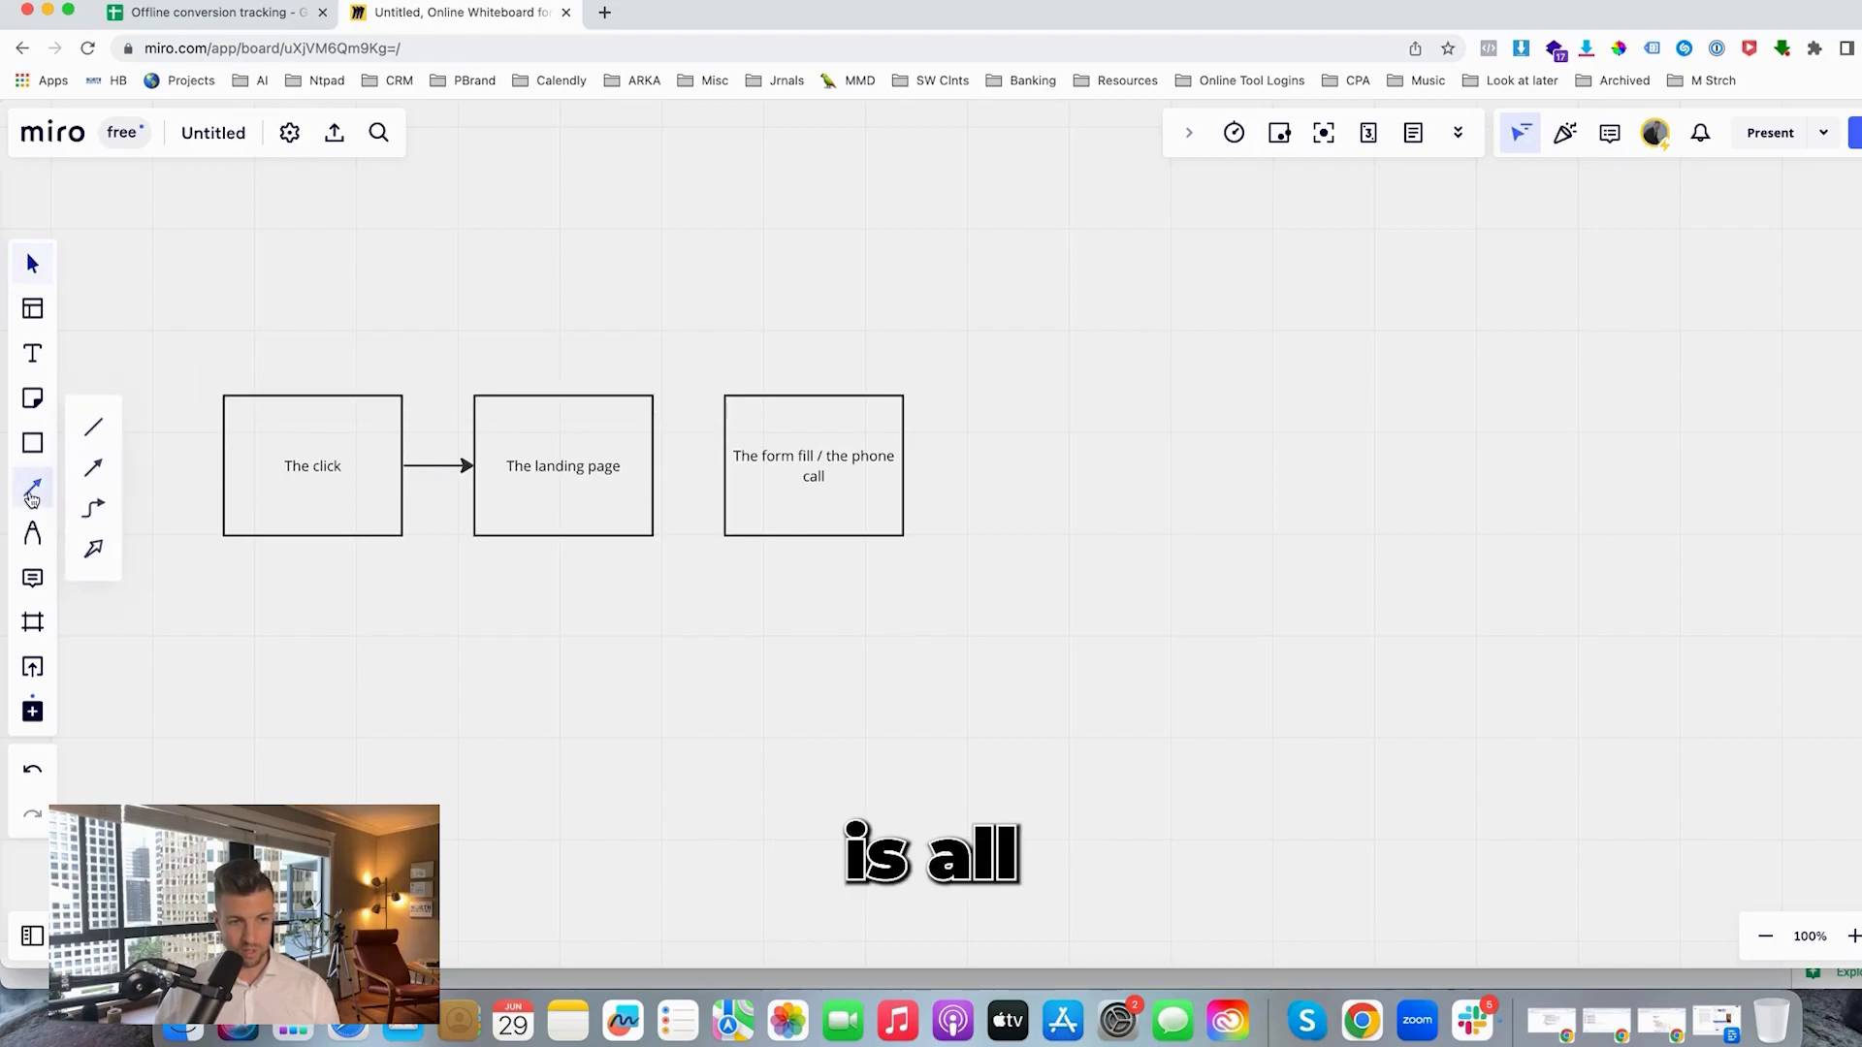
left_click_drag(654, 465, 723, 465)
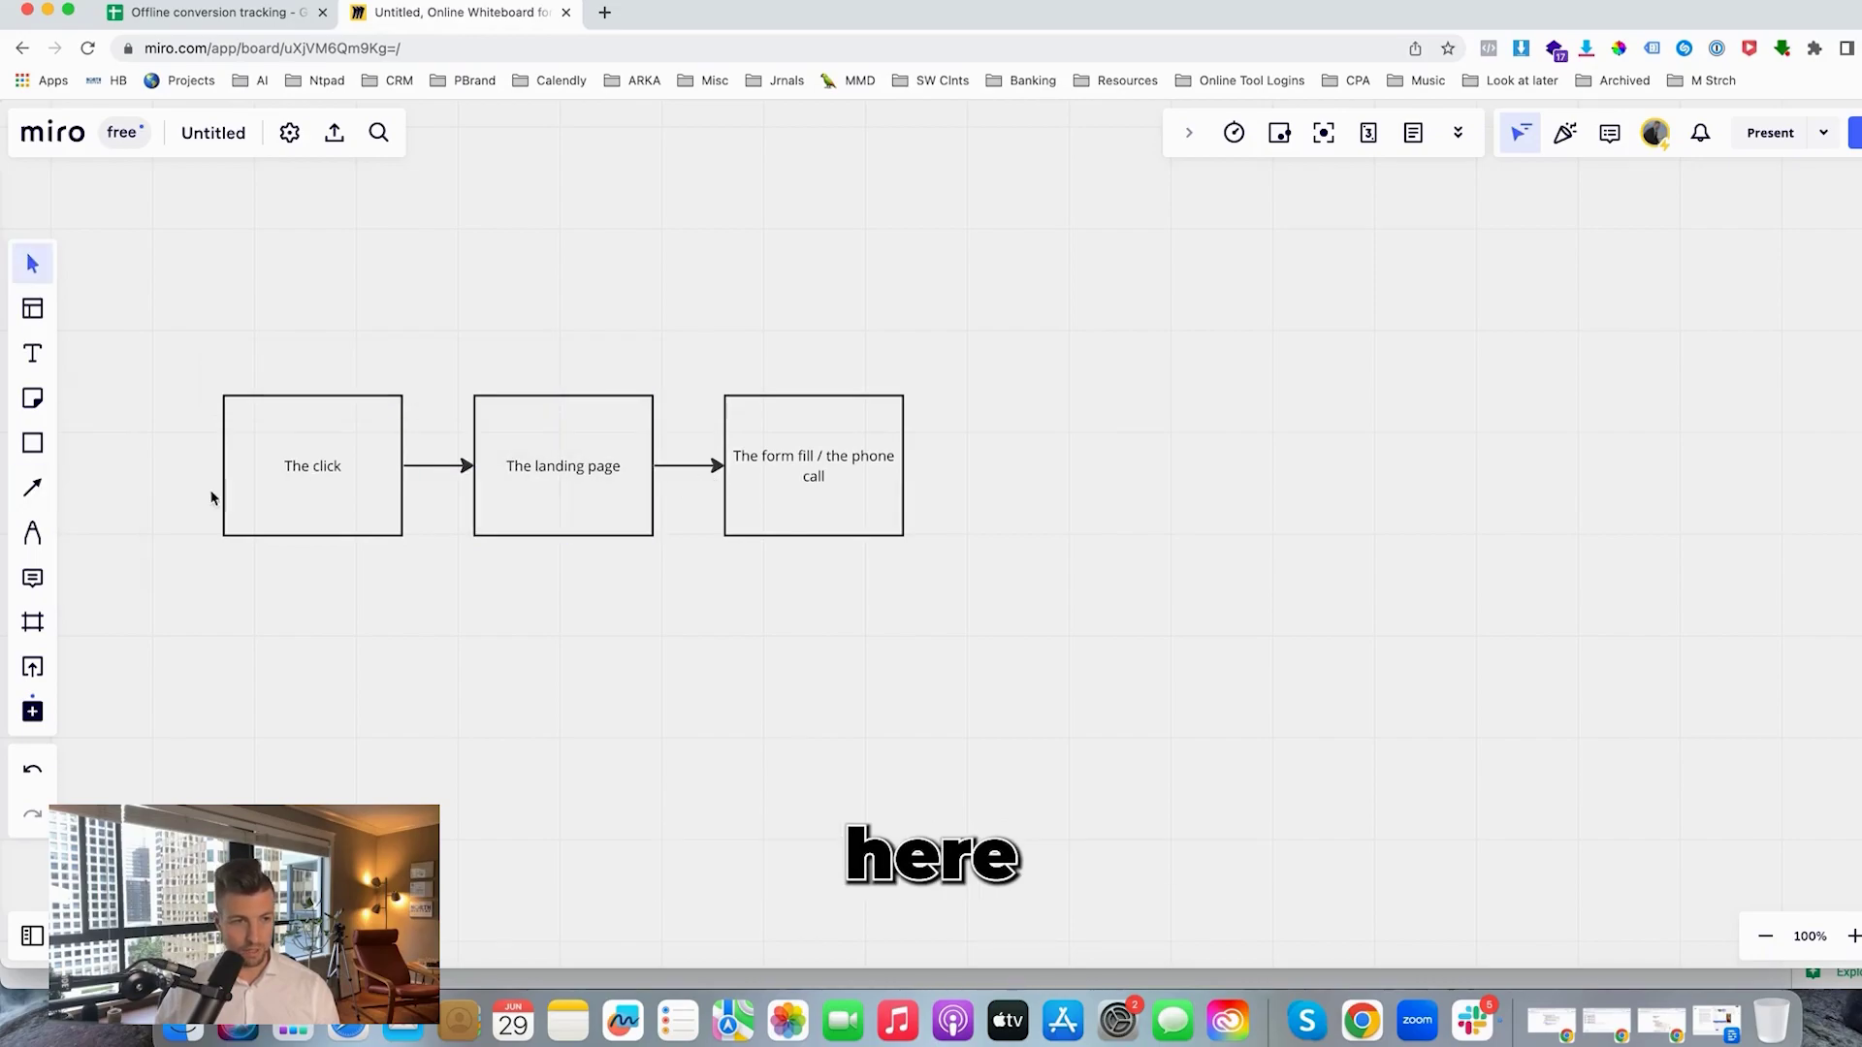
Draw an arrow down from the form-fill box to a Conversions box centred beneath it
left_click(32, 489)
left_click_drag(813, 538, 814, 601)
left_click(859, 583)
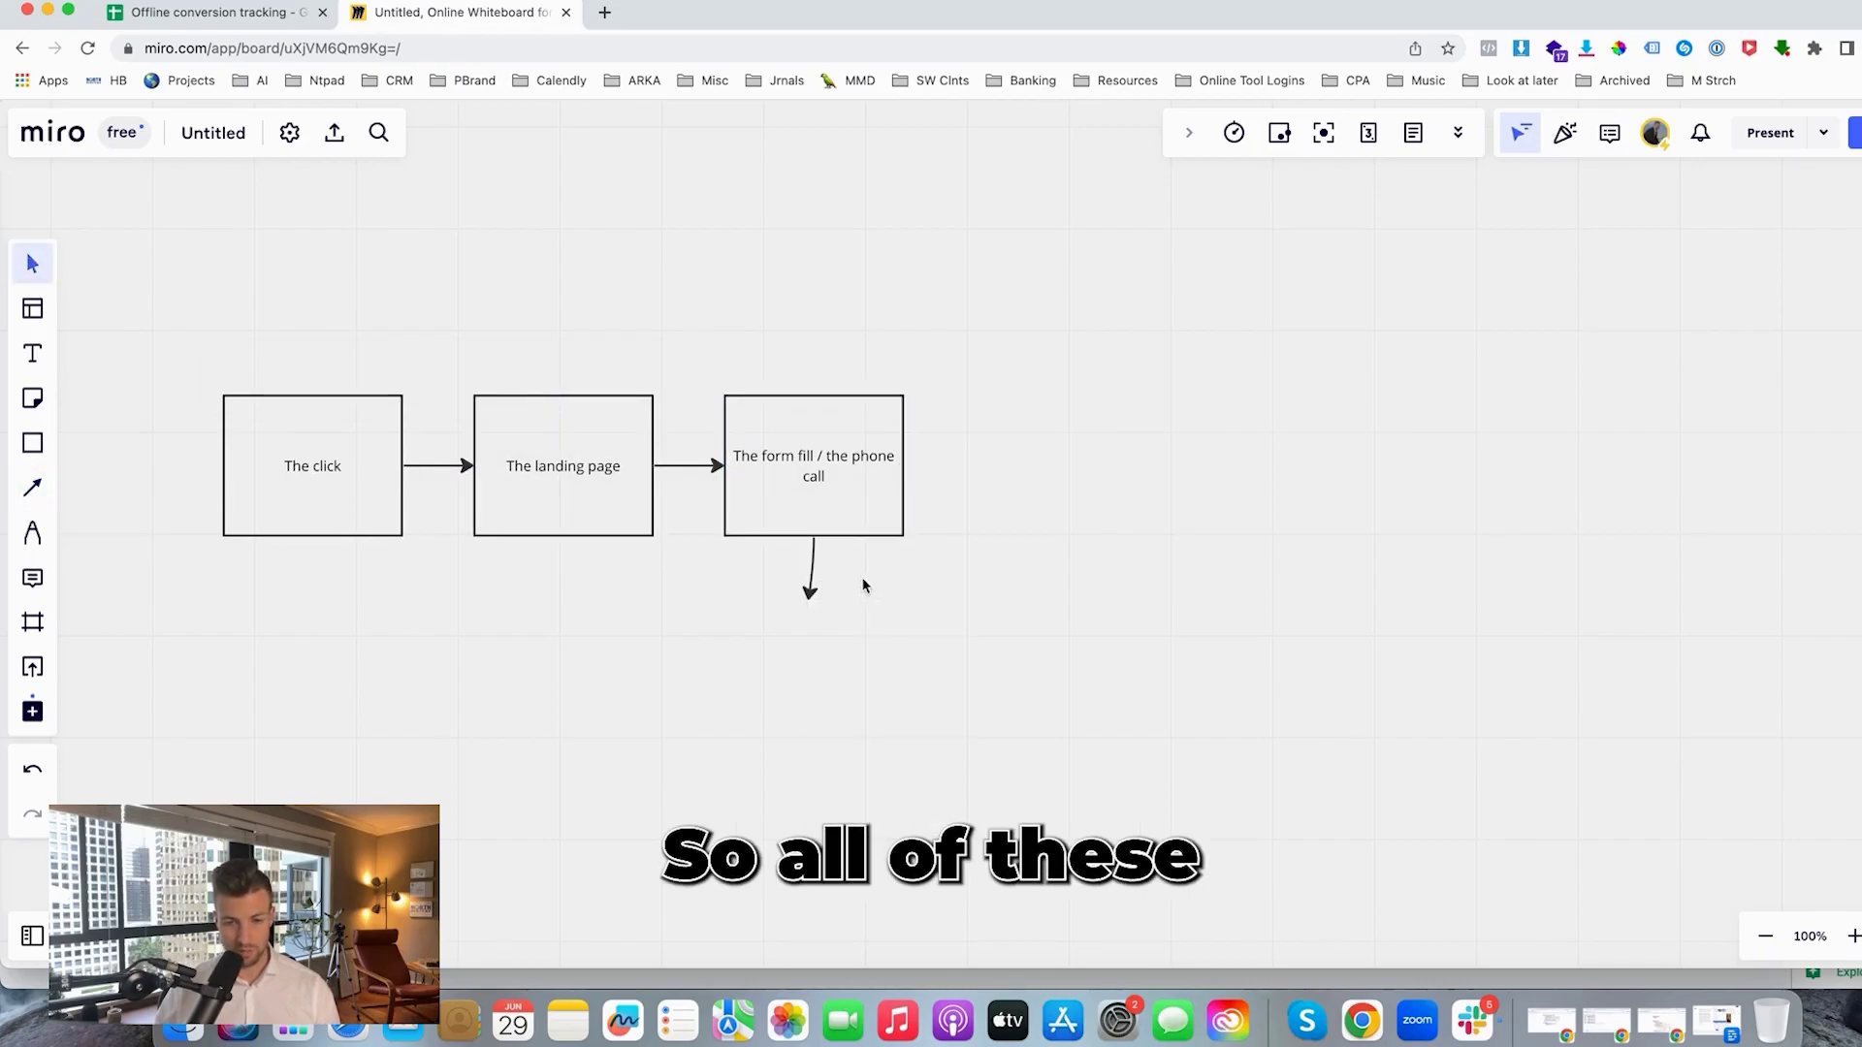
left_click(32, 443)
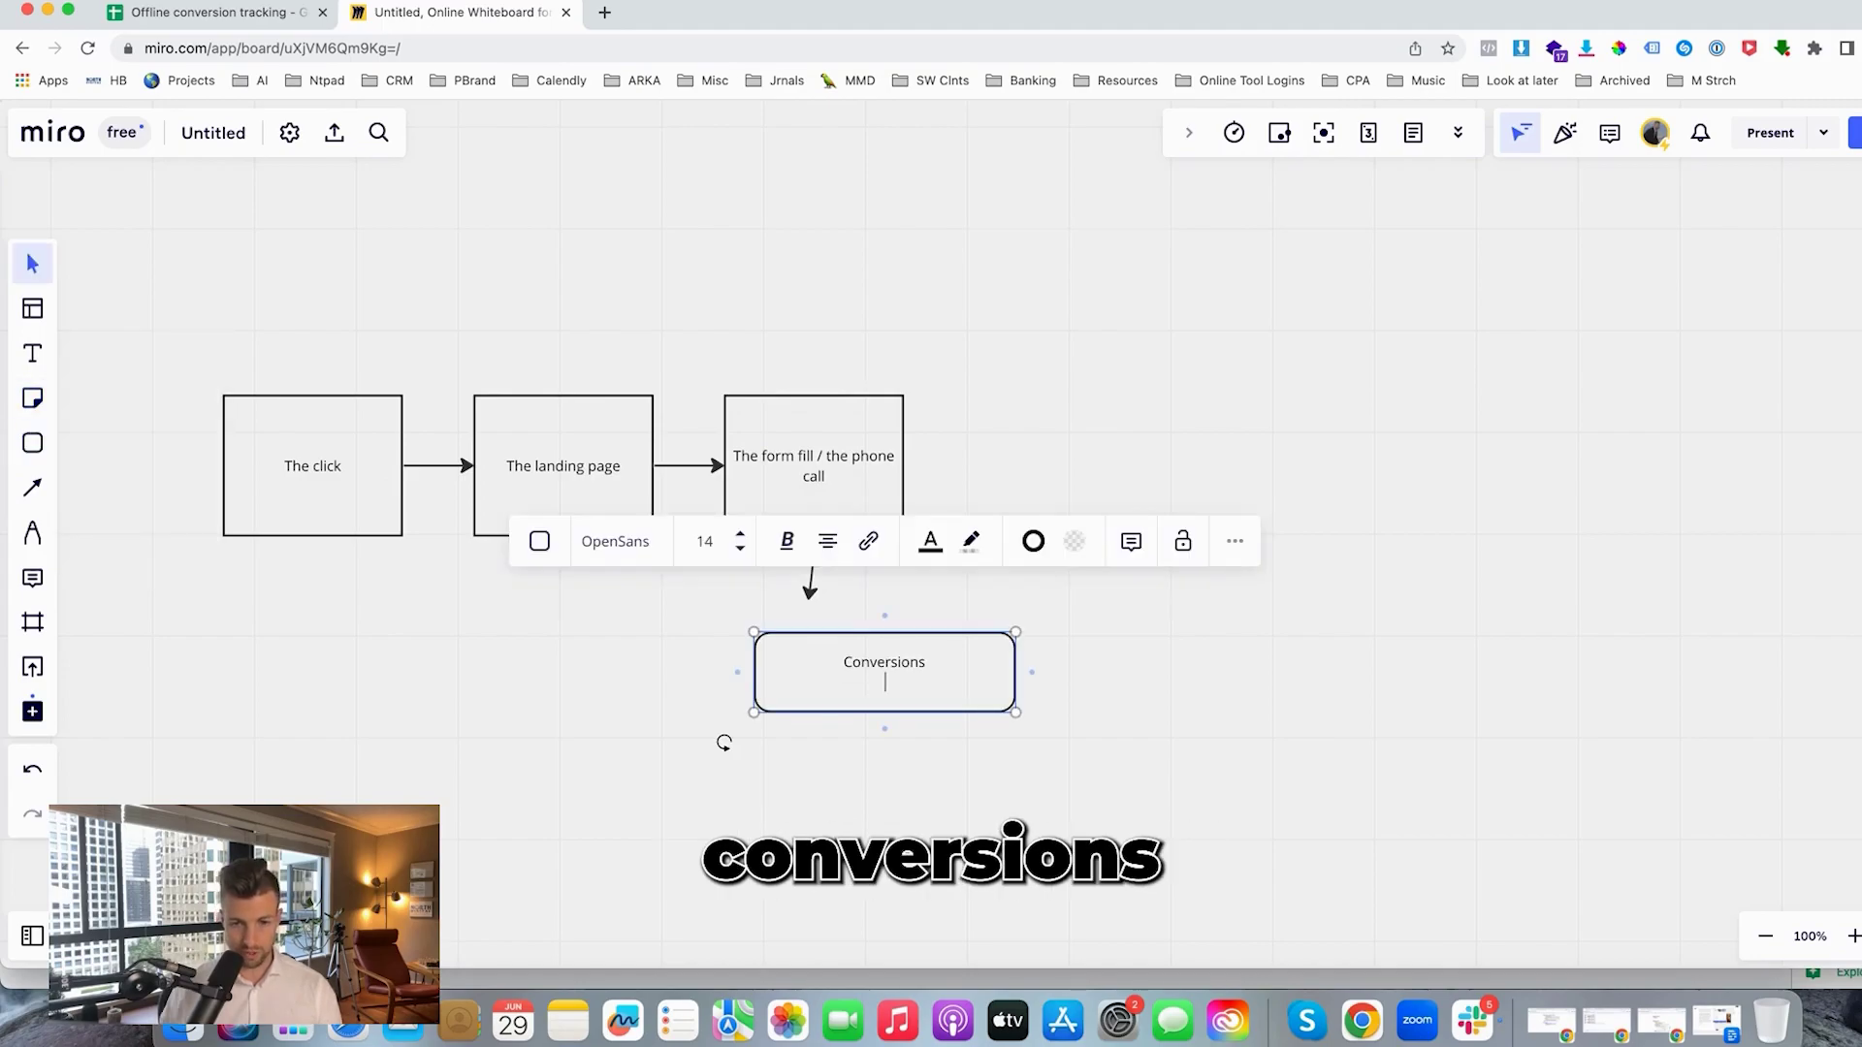
left_click_drag(899, 645, 833, 626)
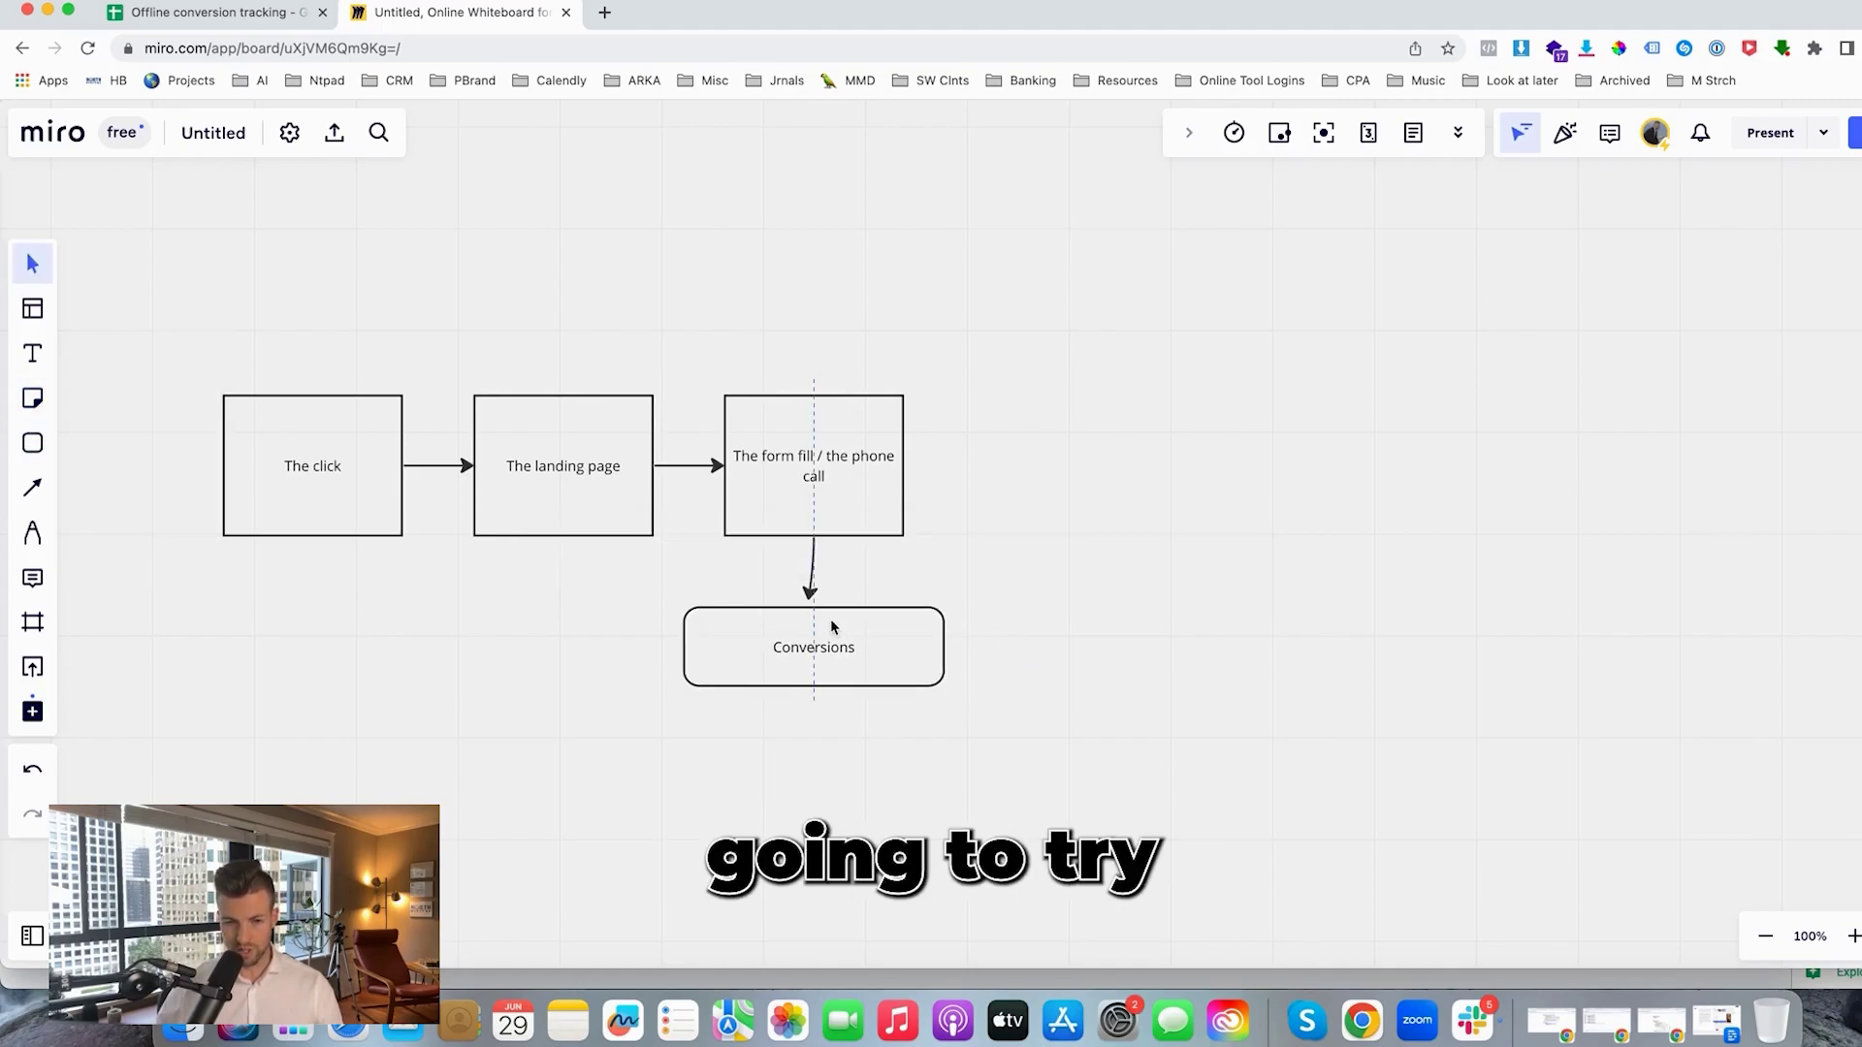
Fill the form-fill box with orange
left_click(816, 435)
left_click(1003, 303)
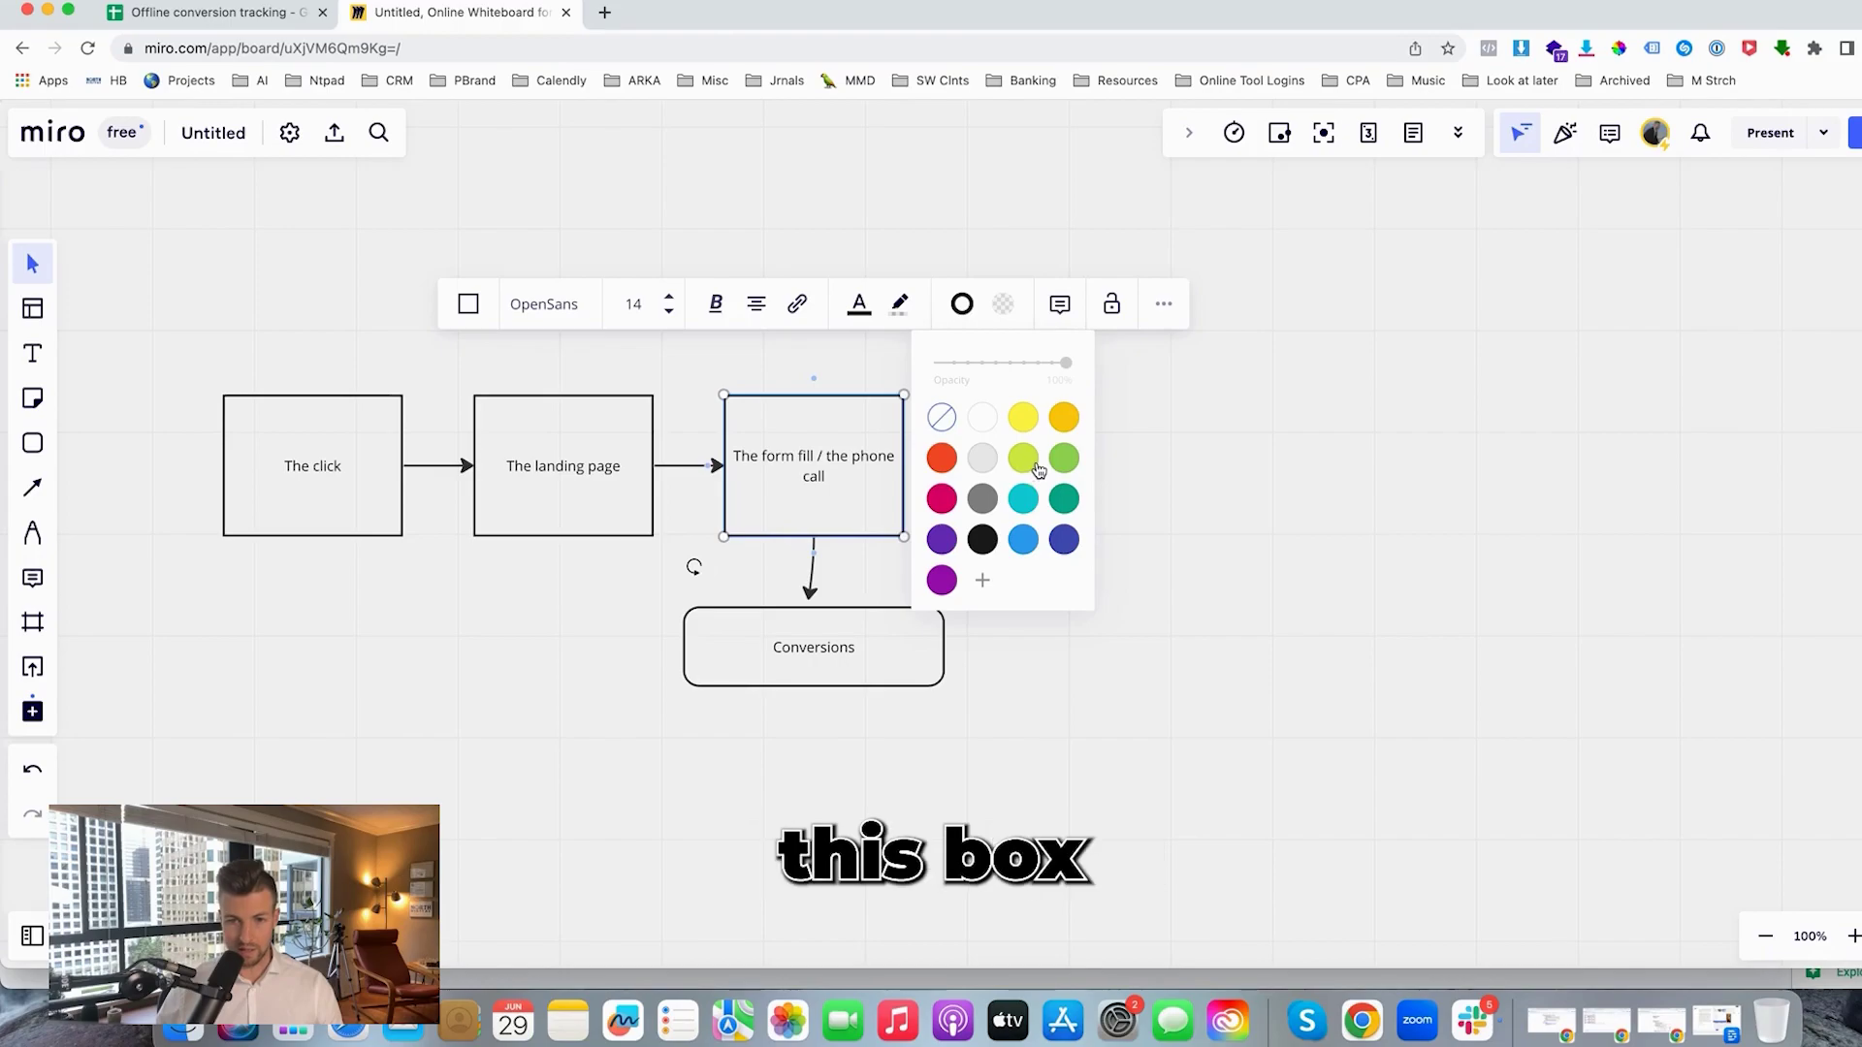
left_click(1063, 417)
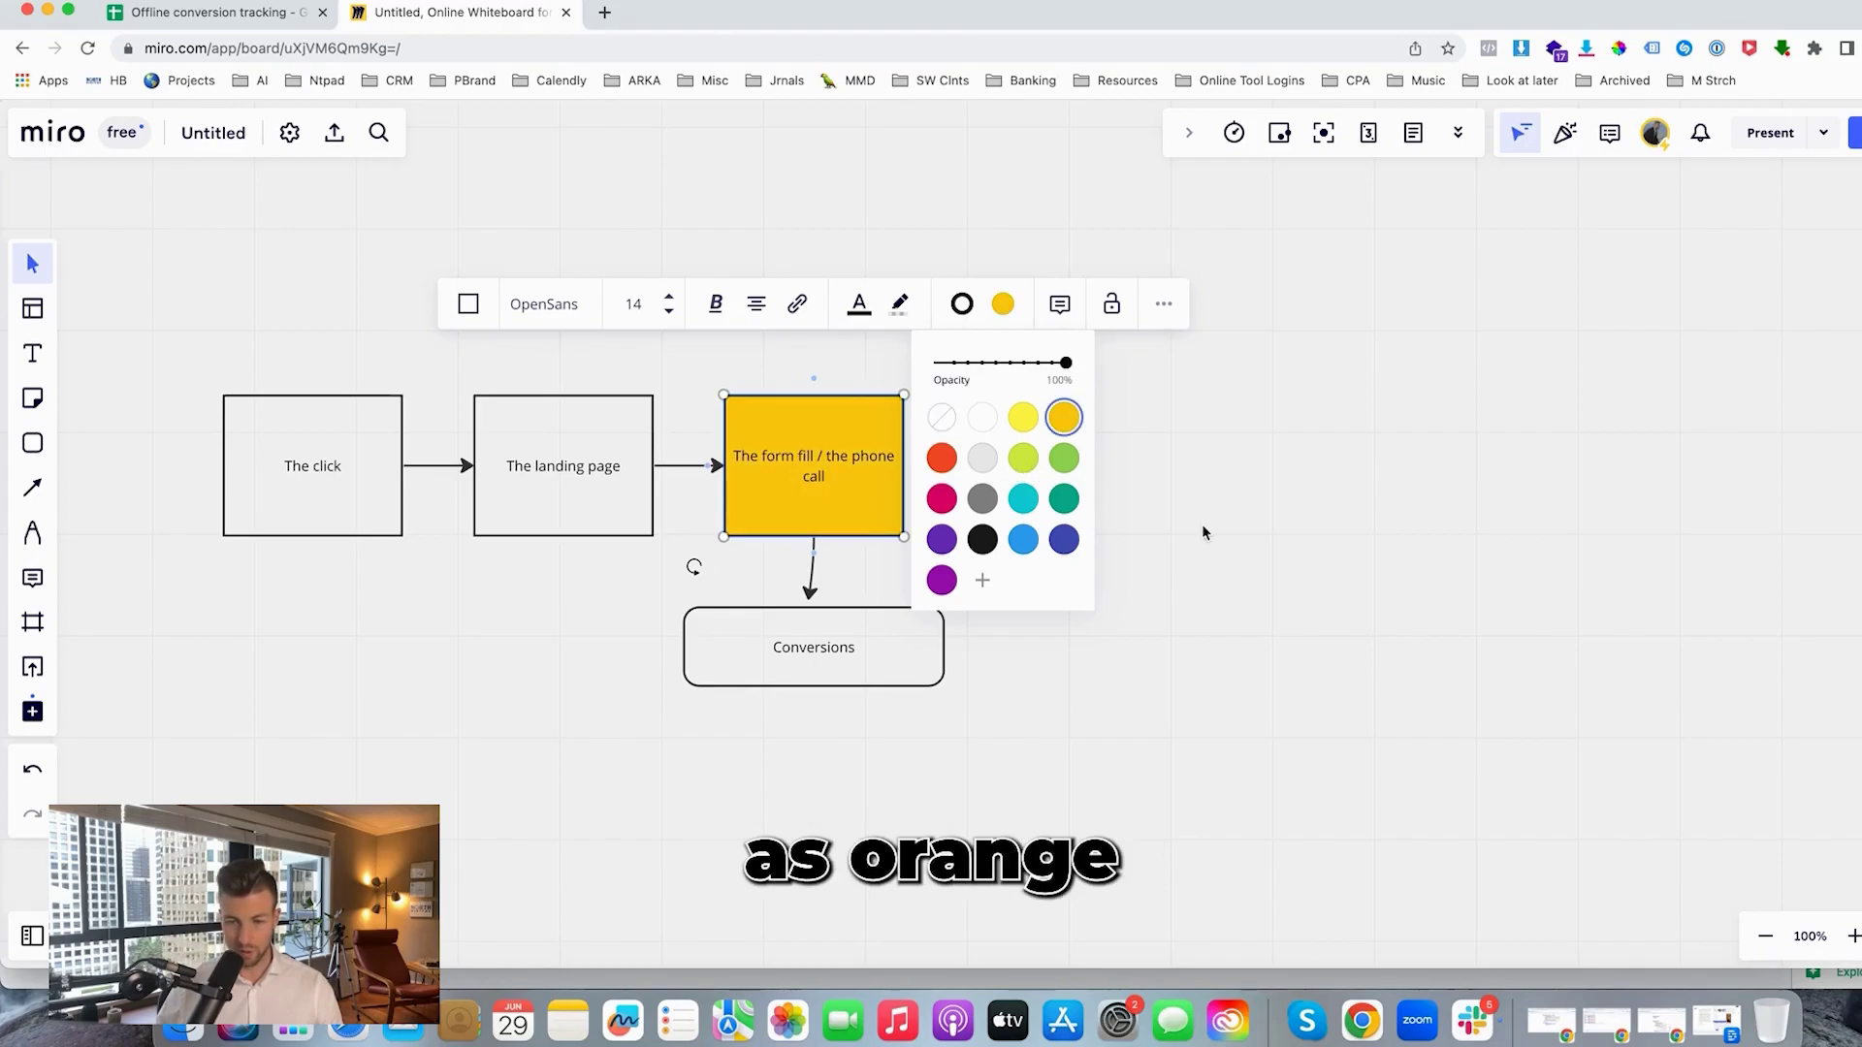
left_click(1205, 527)
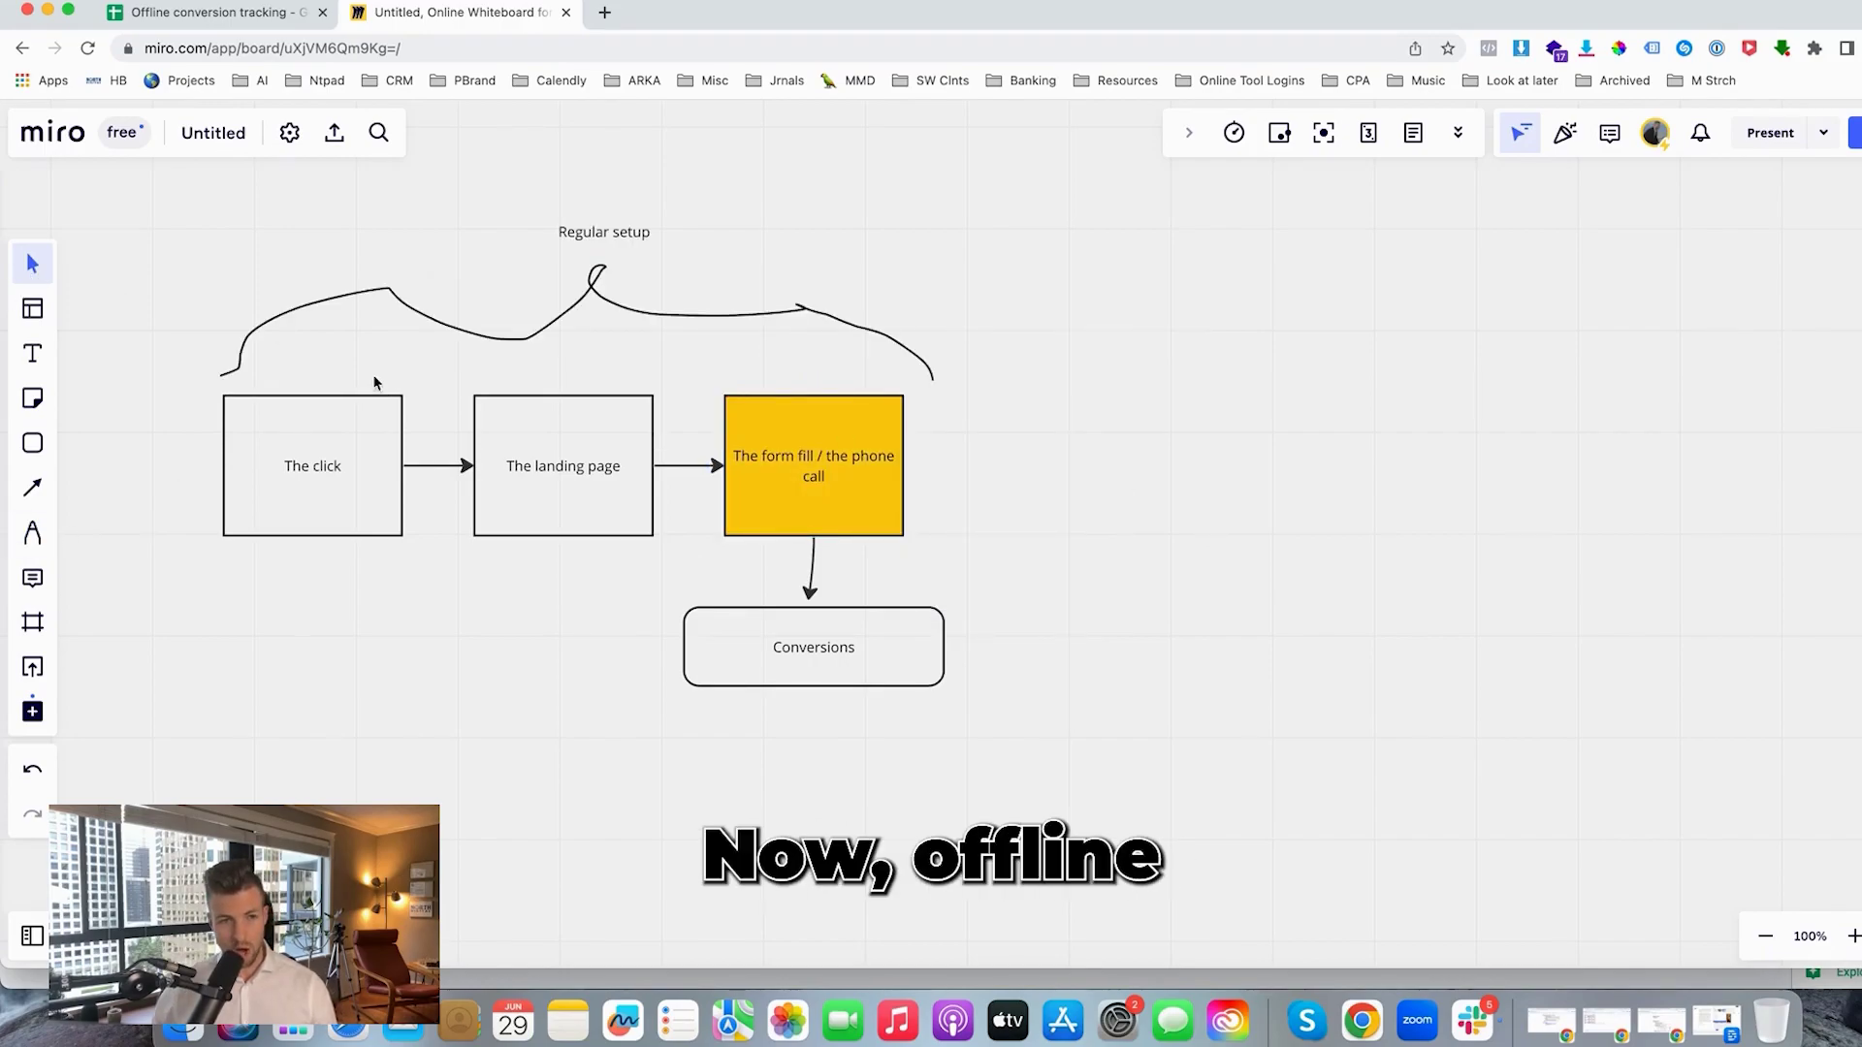
left_click(593, 437)
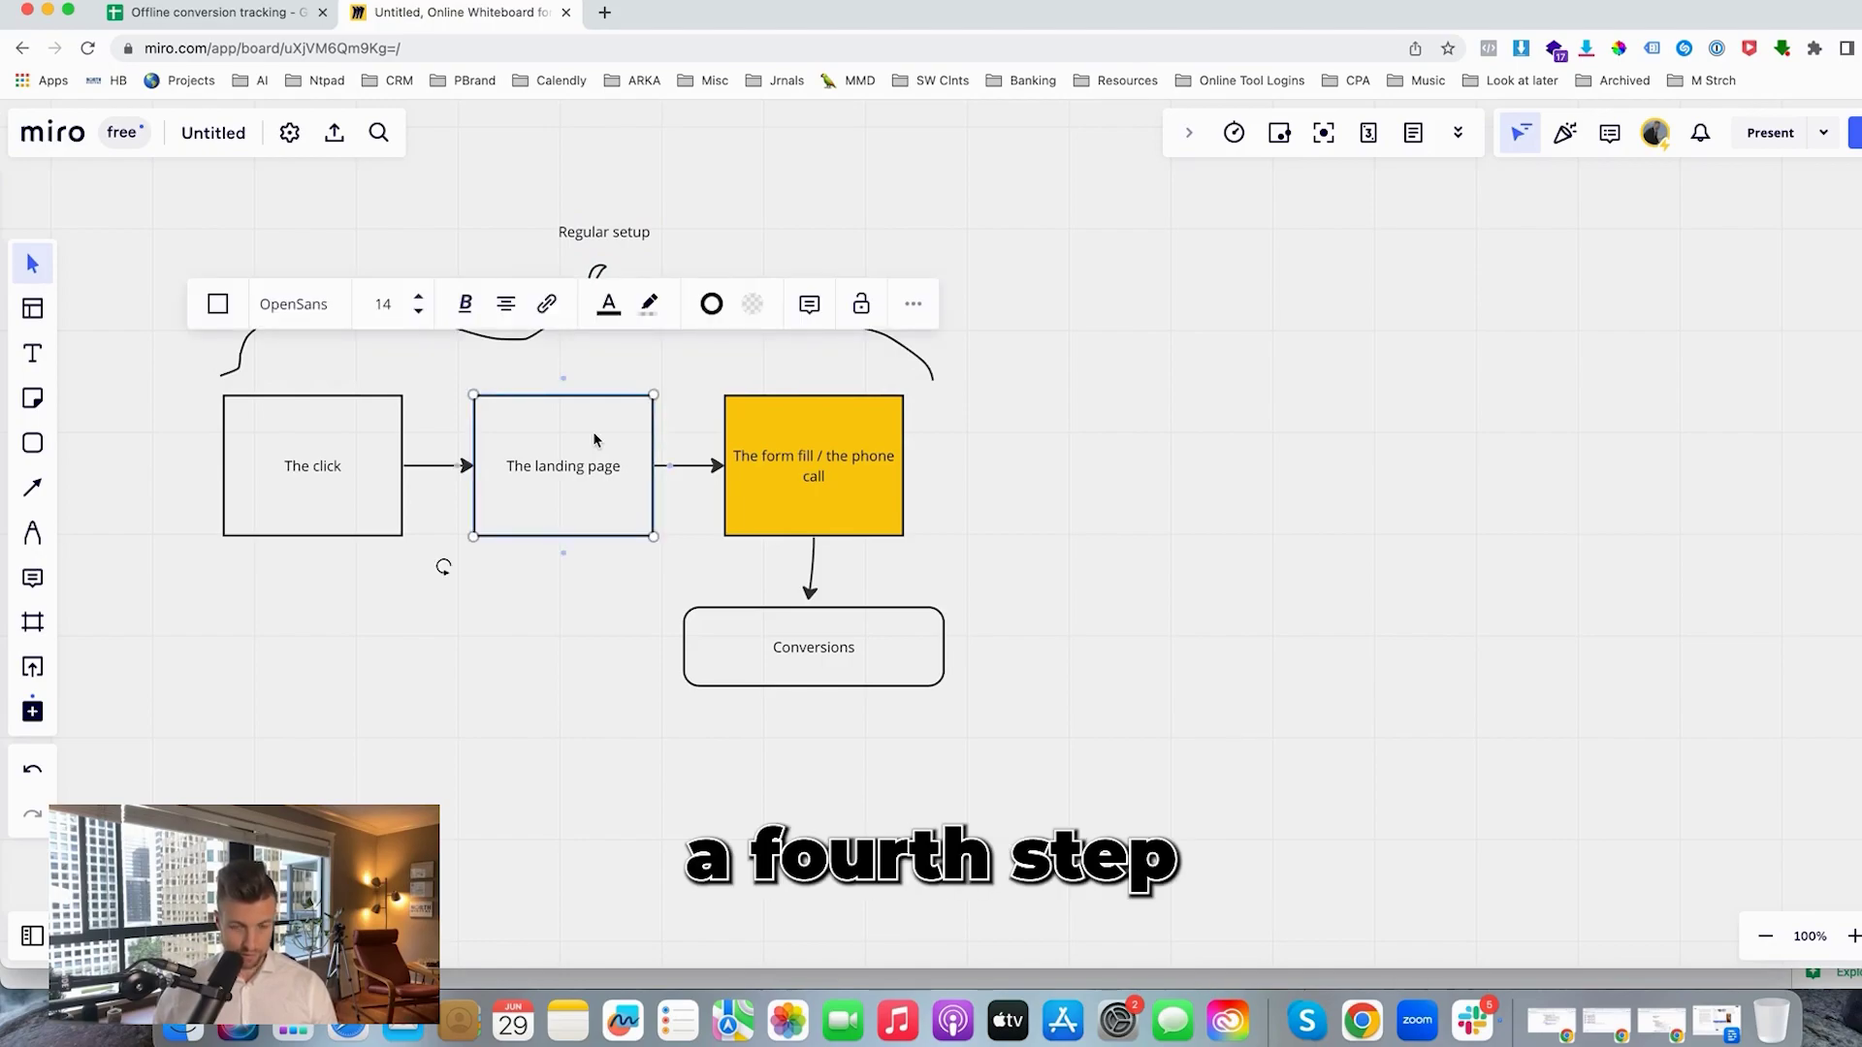
Copy The landing page box right of the form fill, labelled 'Filtering good leads, great leads, and bad leads'
left_click_drag(593, 437, 1128, 437)
double_click(1098, 466)
type("Filt")
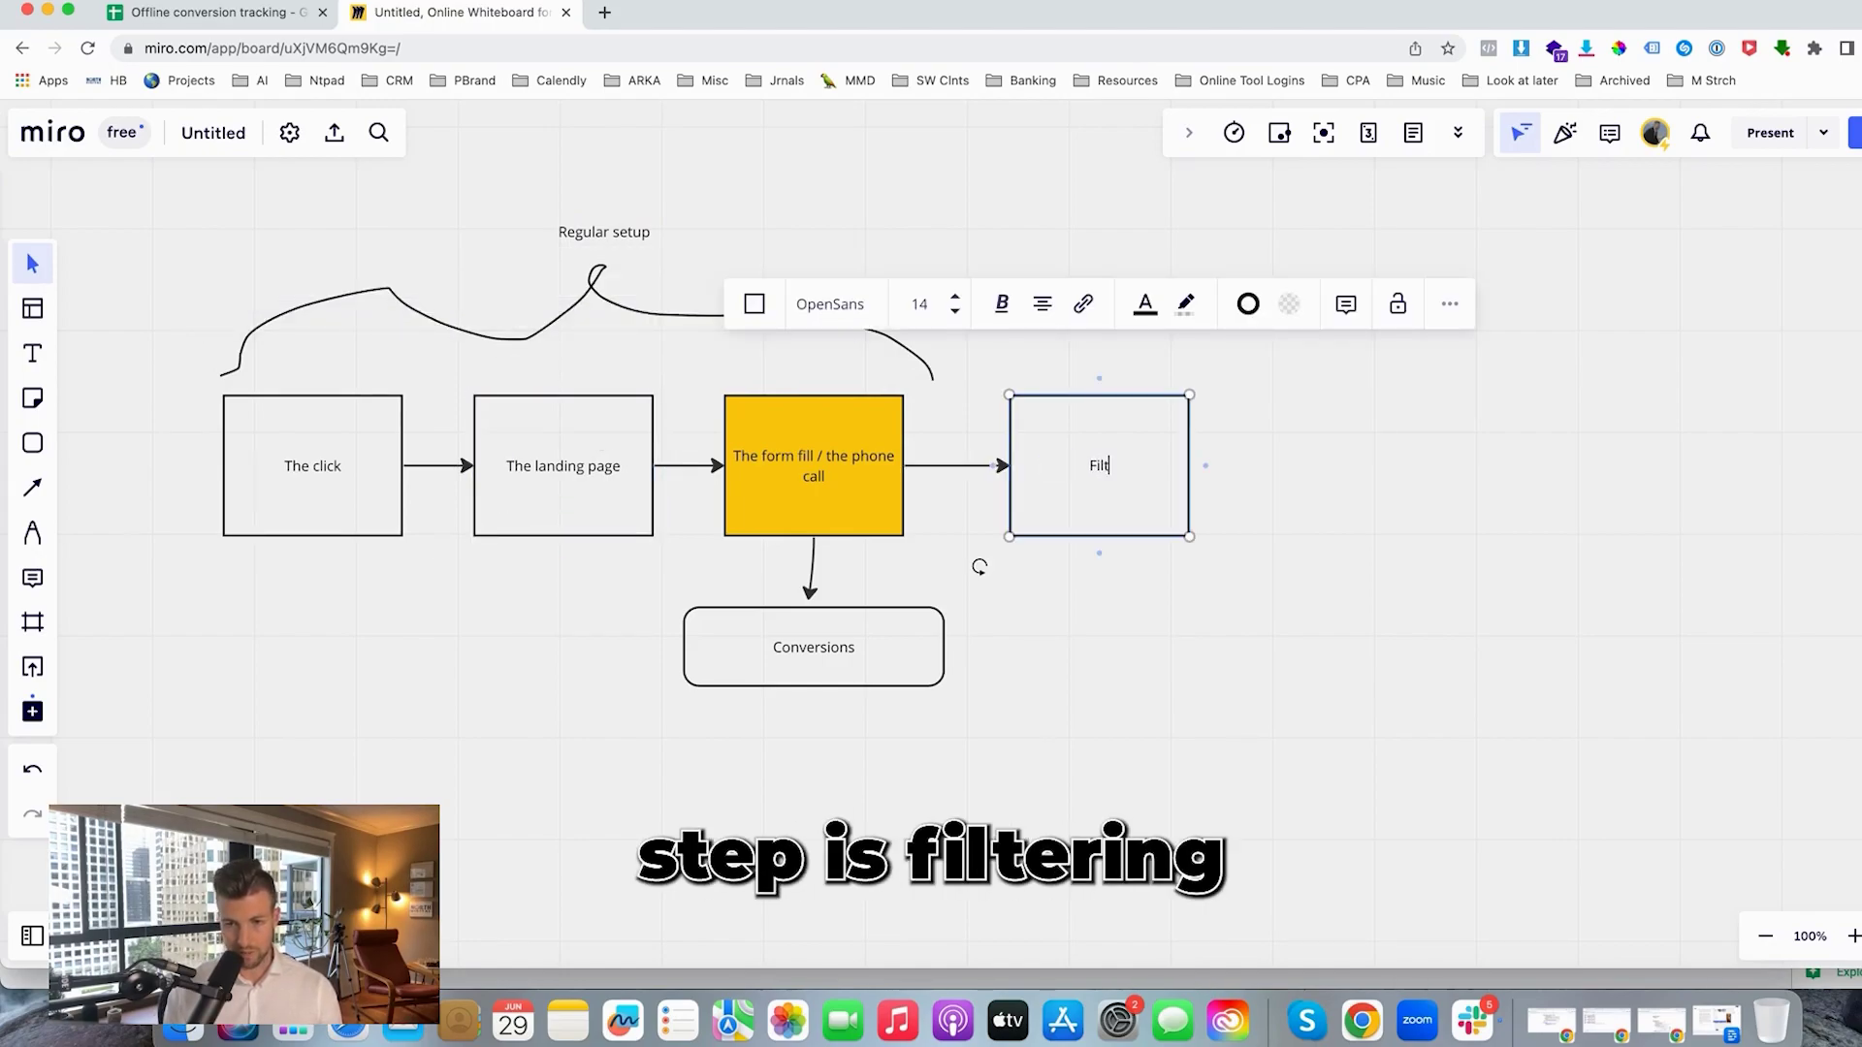
type("ering good leads, great leads")
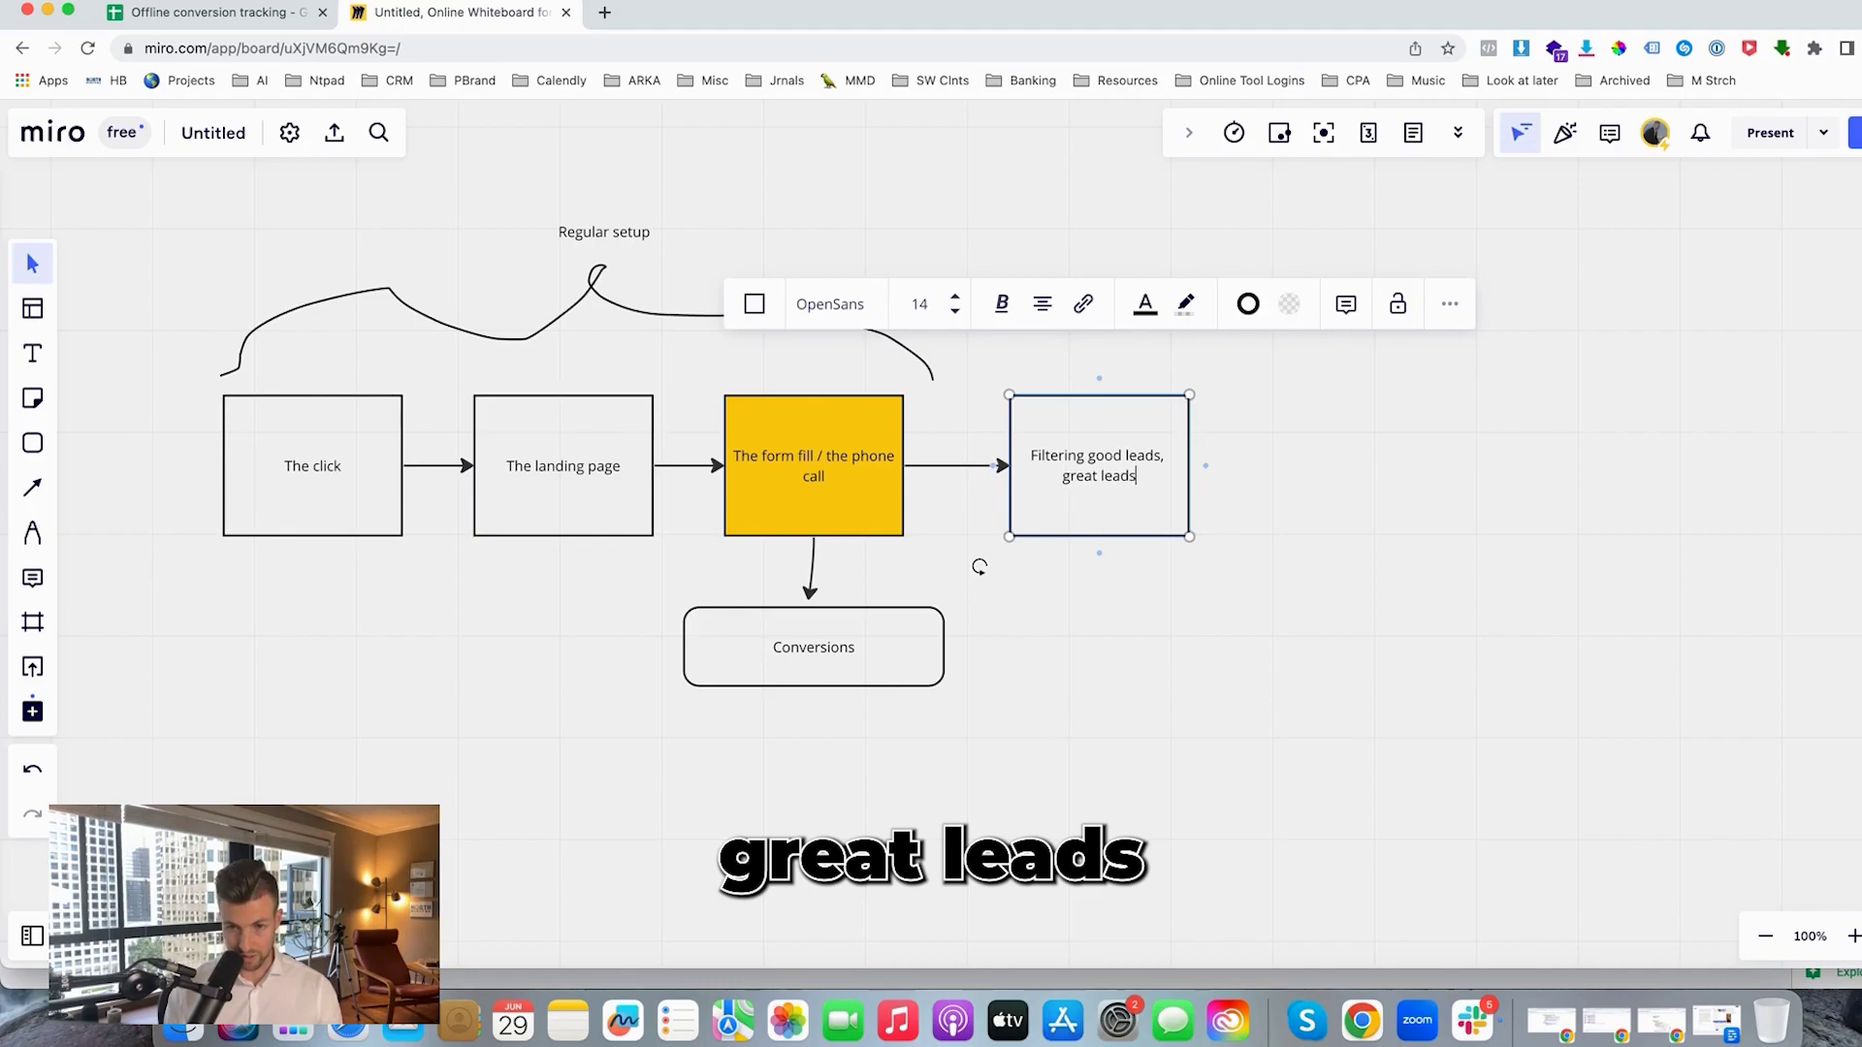
type(", and bad leads")
left_click(890, 546)
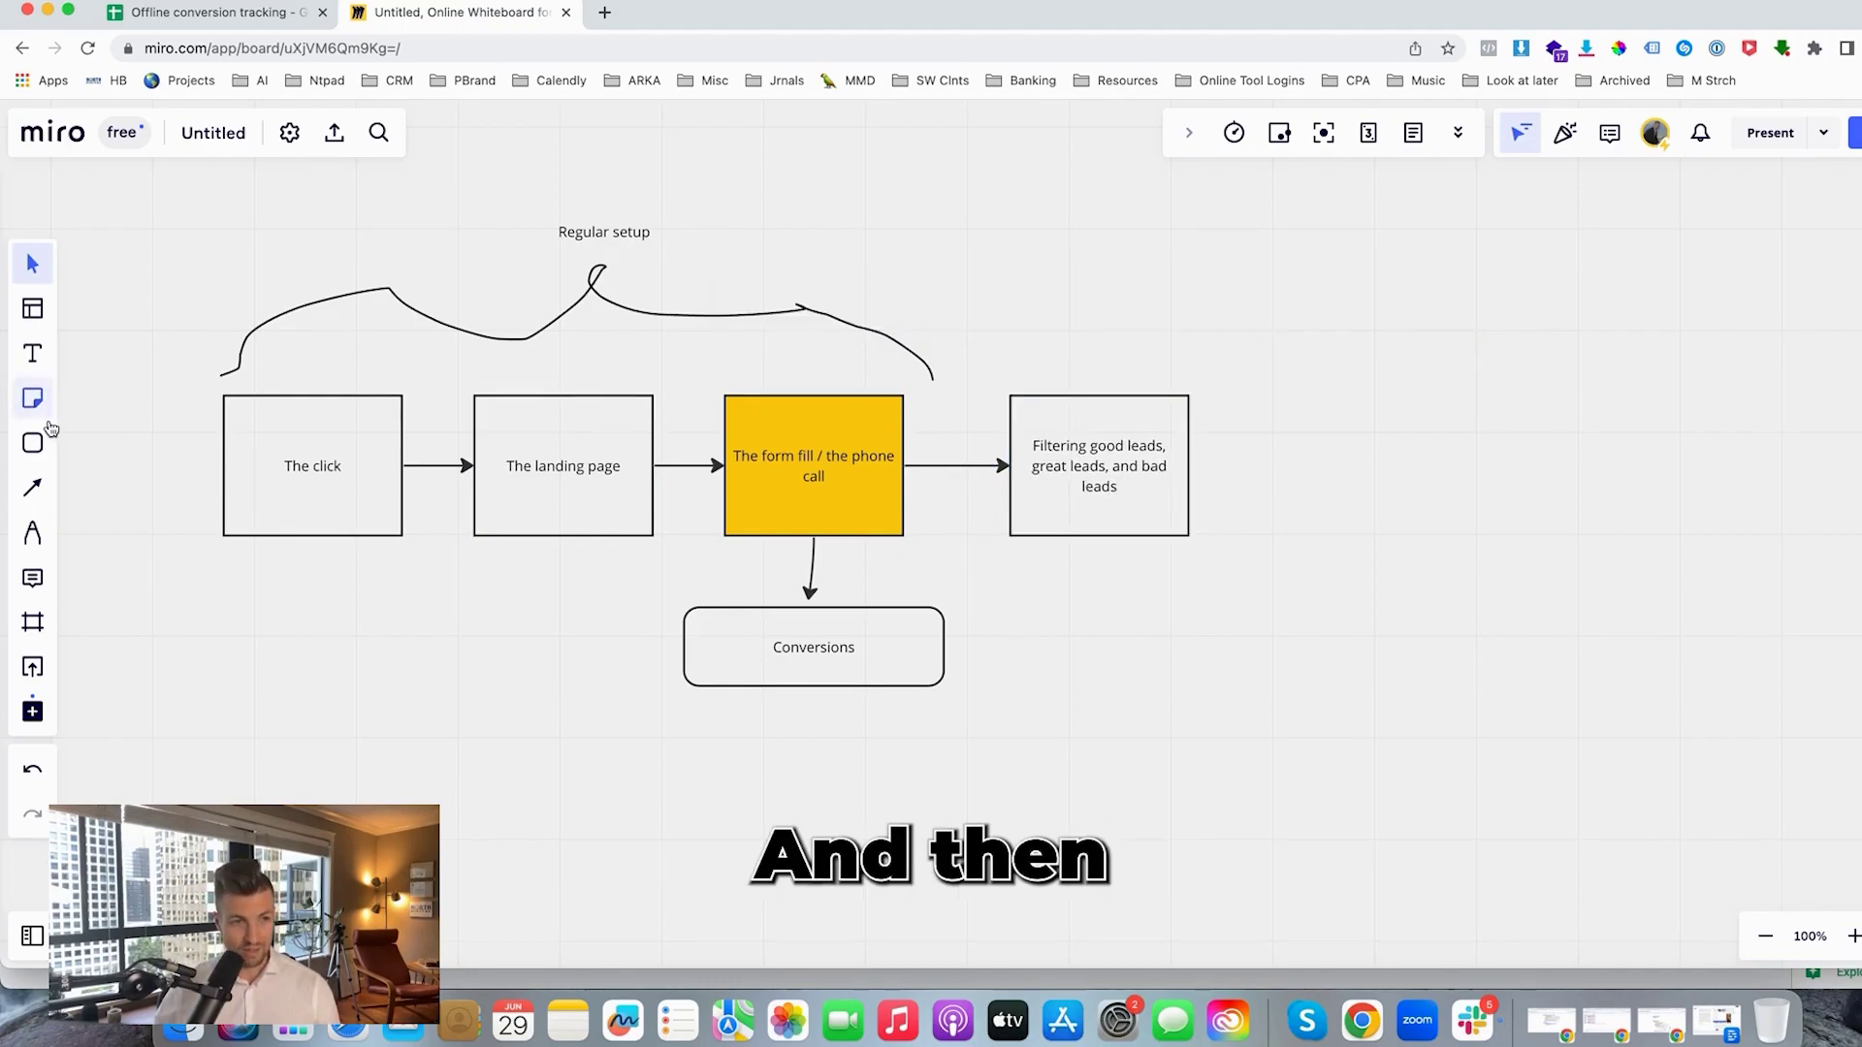
Arrow down from Filtering to a copied 'Good leads' box, curving back to Conversions
left_click(32, 488)
left_click_drag(1099, 538, 1099, 603)
left_click(750, 625)
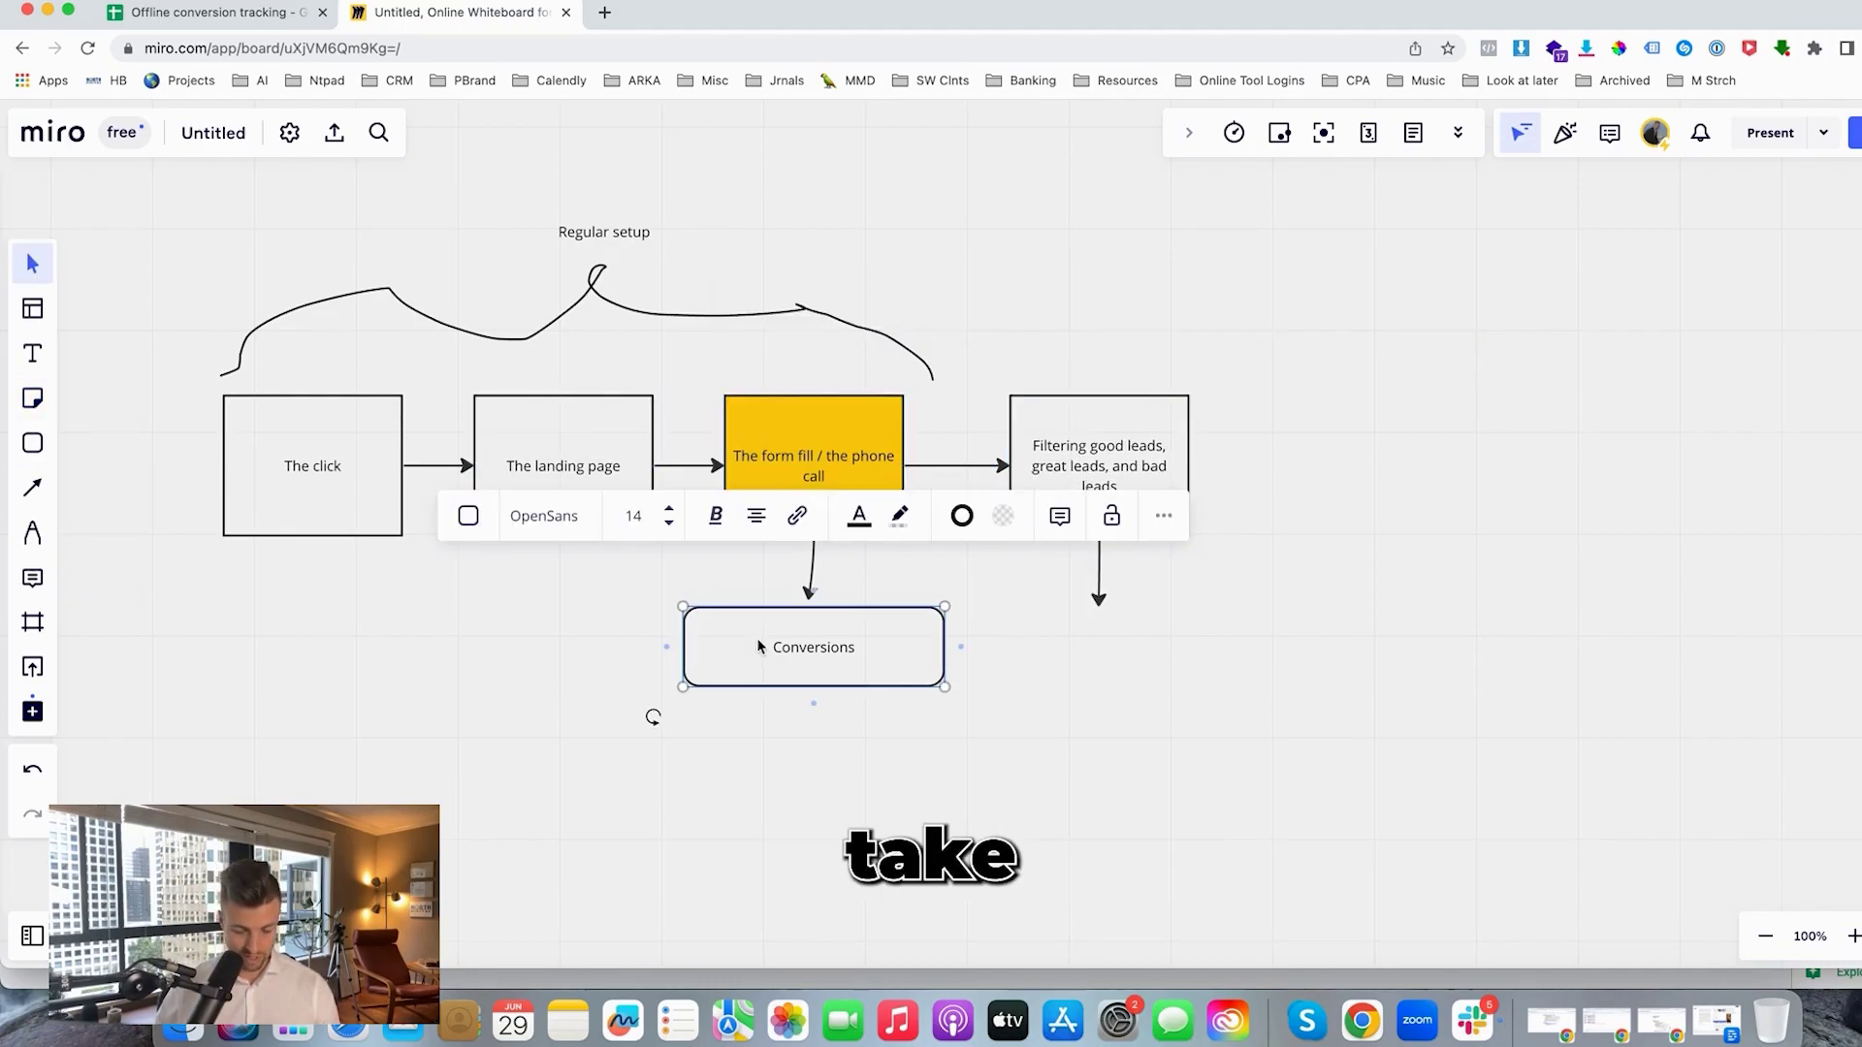
mouse_move(752, 645)
left_mouse_down()
mouse_move(1206, 665)
mouse_move(812, 686)
left_mouse_up()
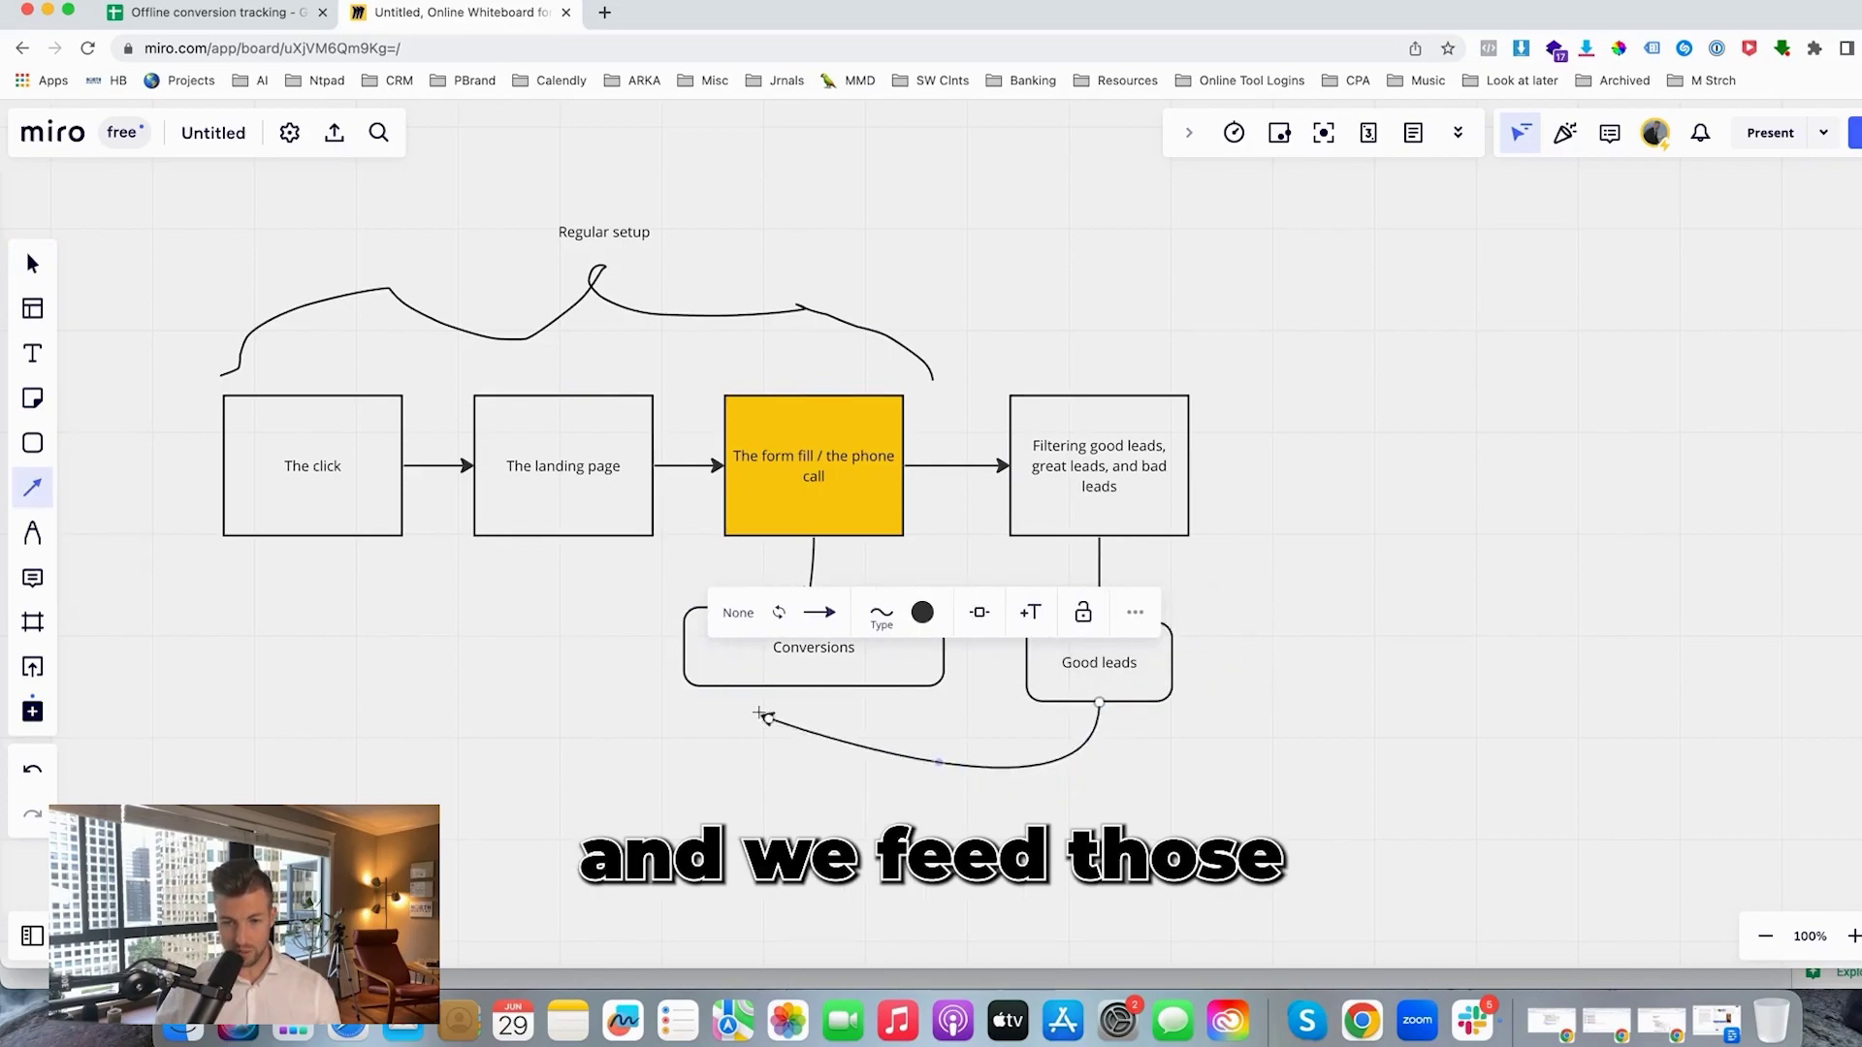
left_click(1192, 780)
left_click(1173, 501)
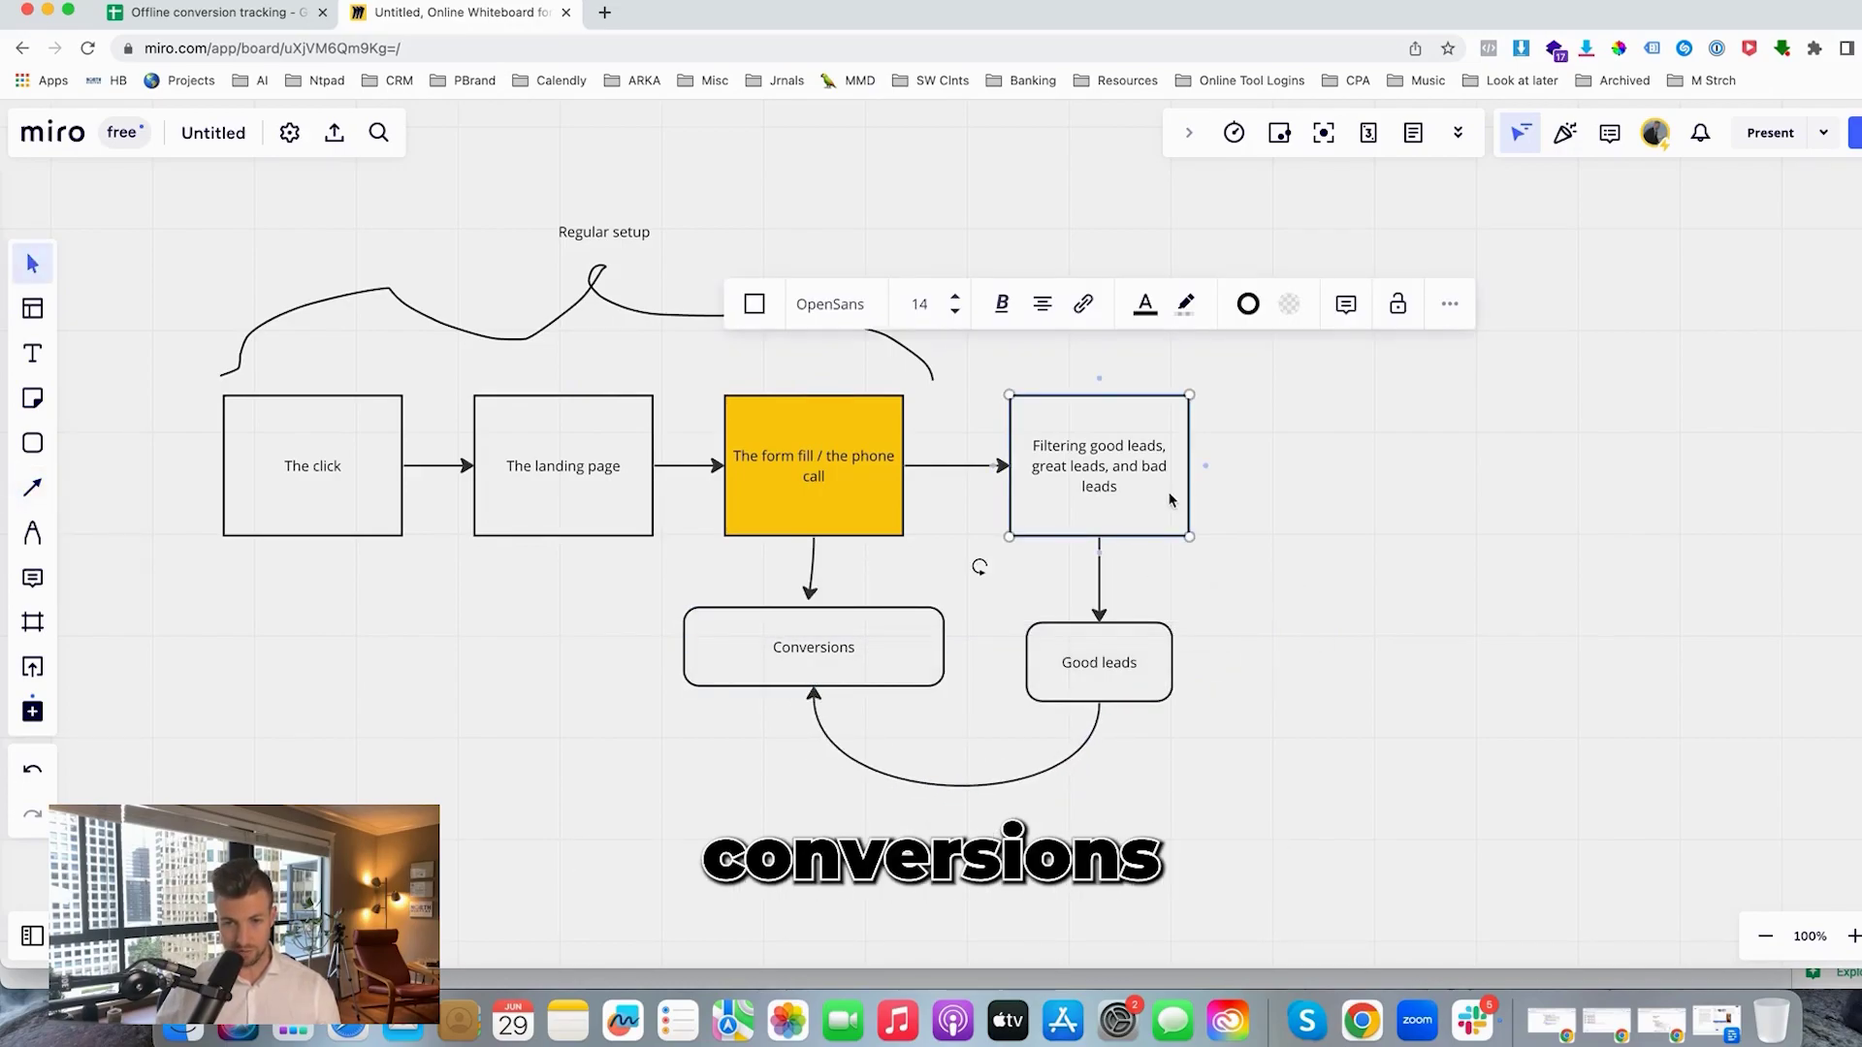
Apply green fill to the Filtering box and to the Good leads box below it
left_click(1290, 303)
left_click(1349, 458)
left_click(1109, 658)
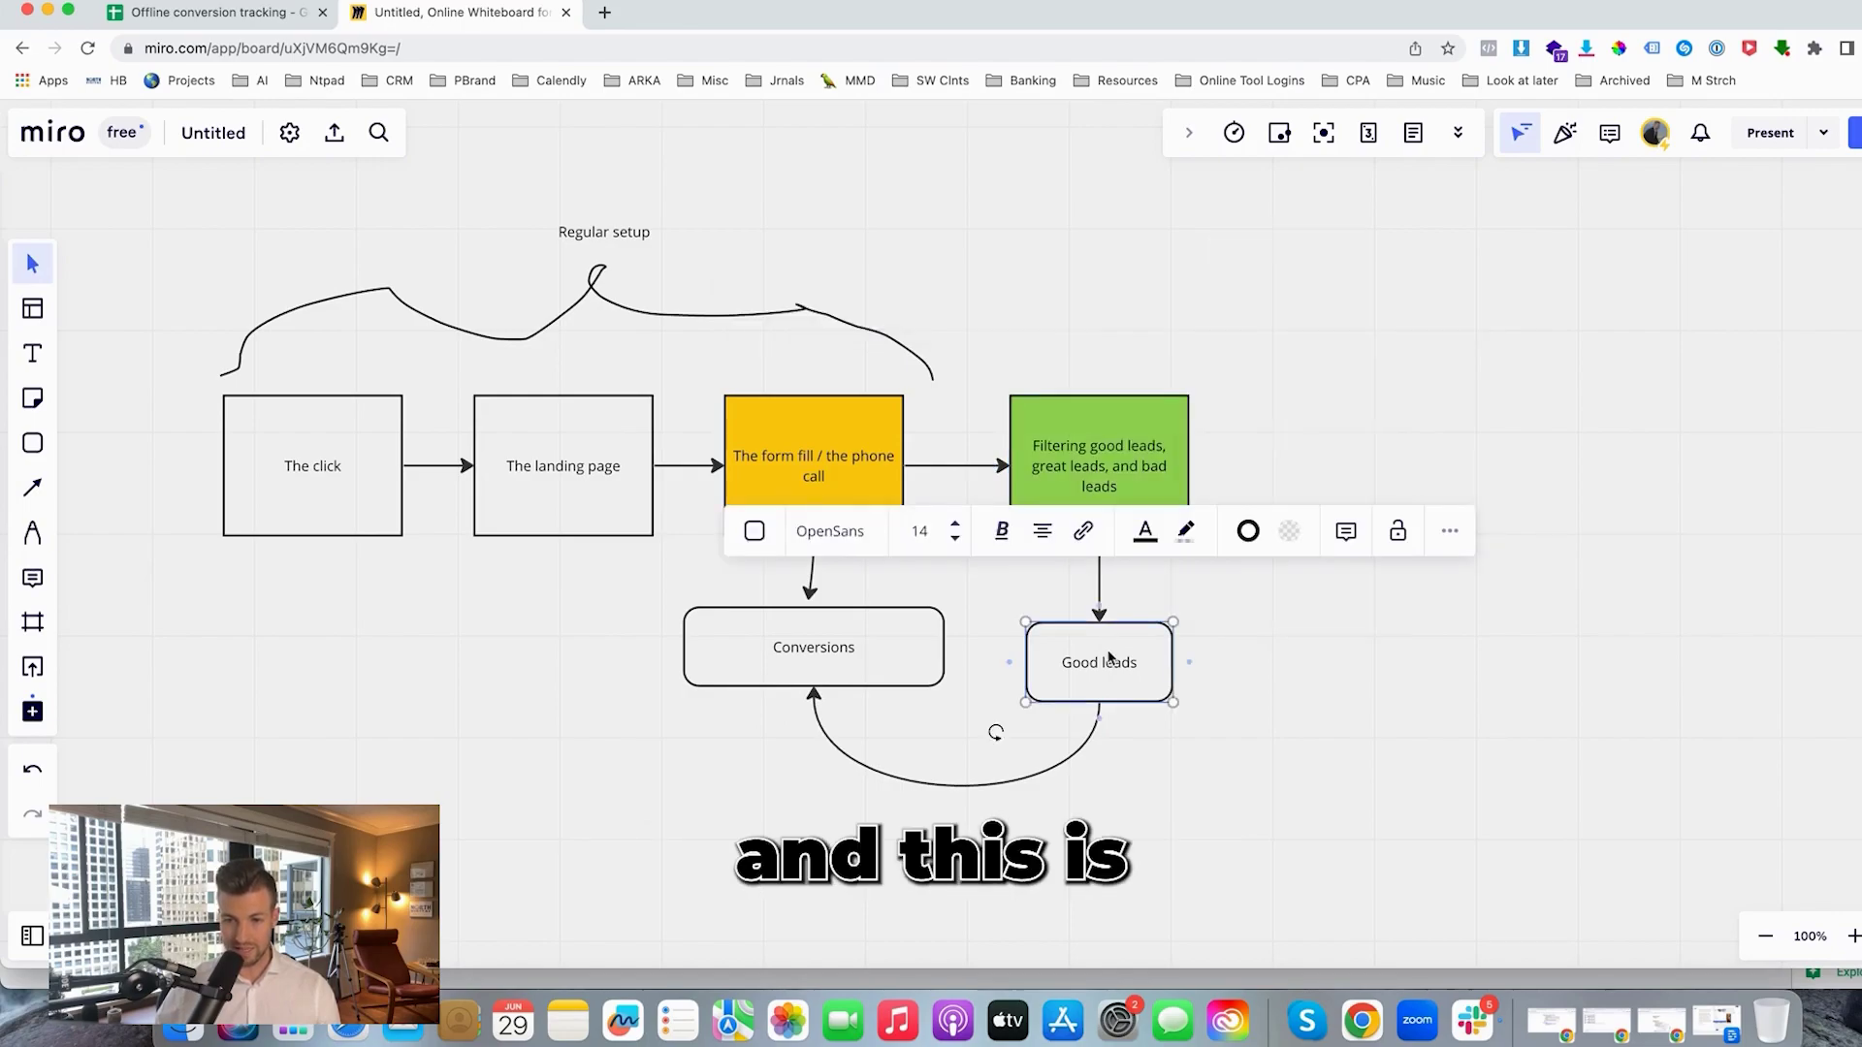
left_click(1288, 531)
left_click(1350, 685)
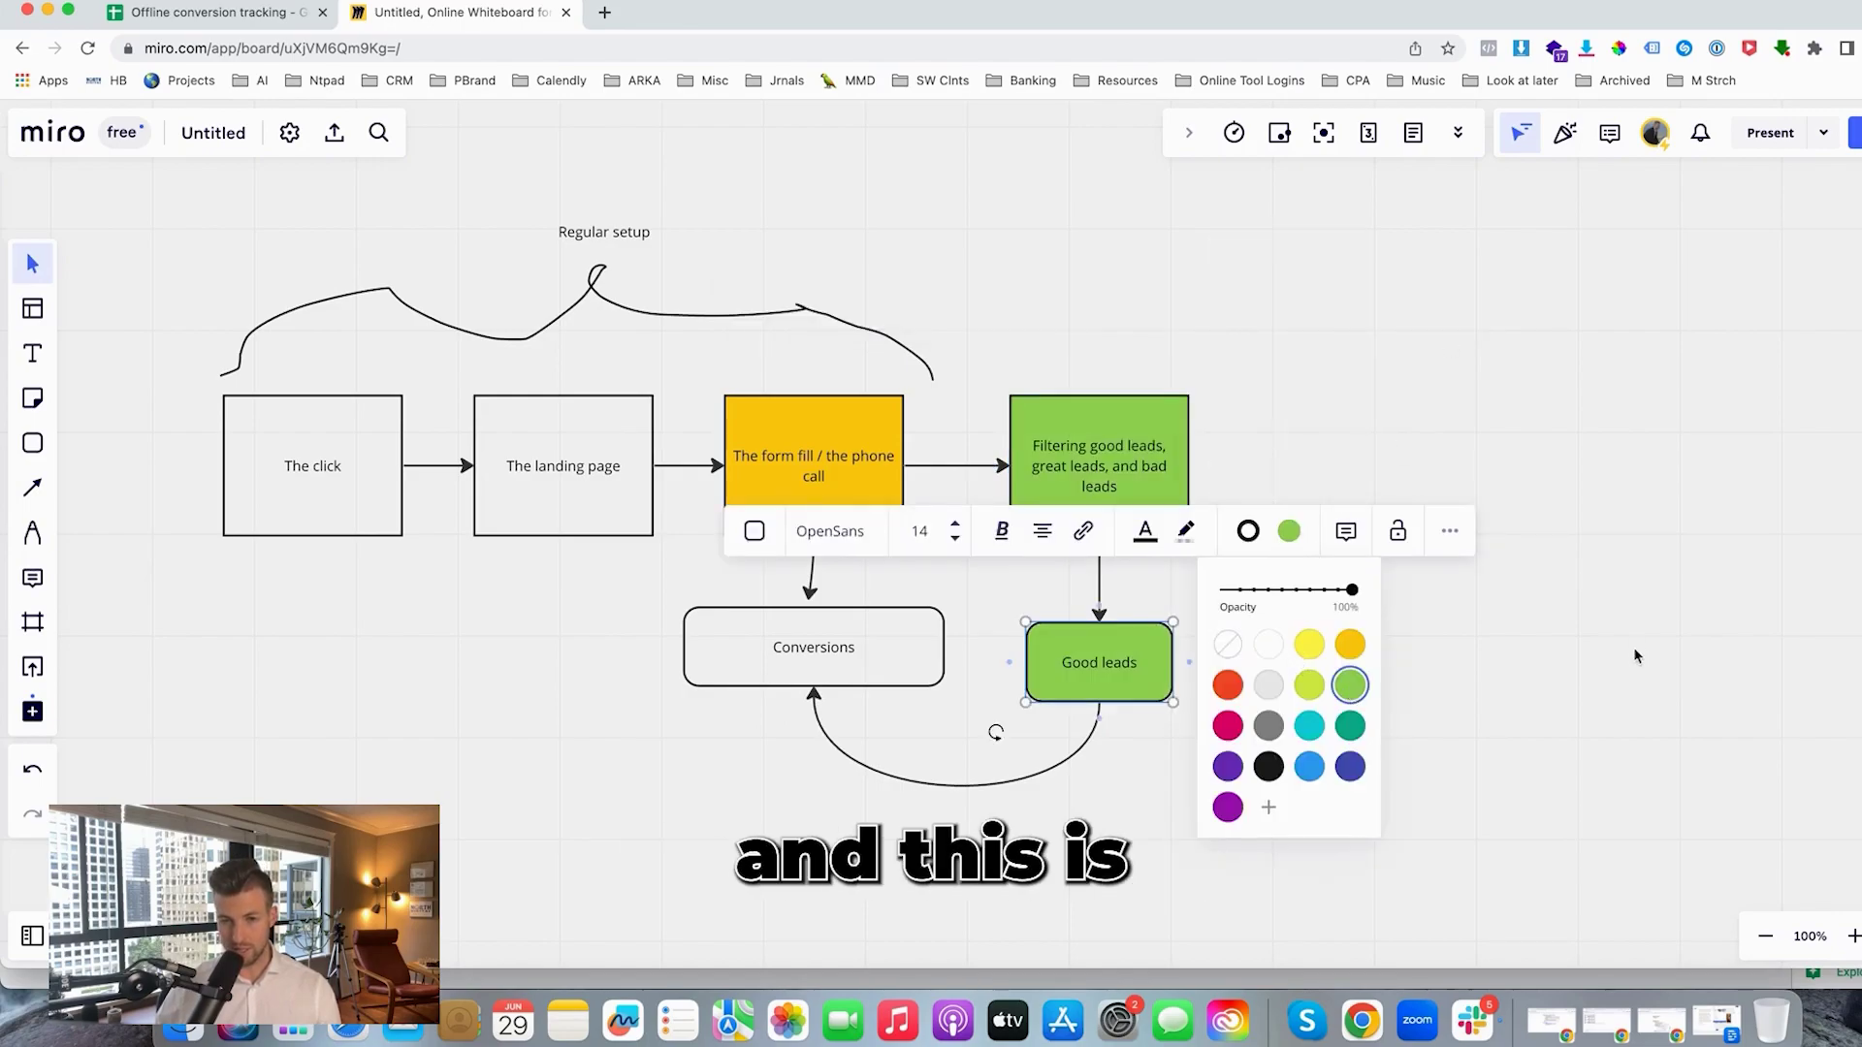
left_click(1635, 656)
left_click(32, 534)
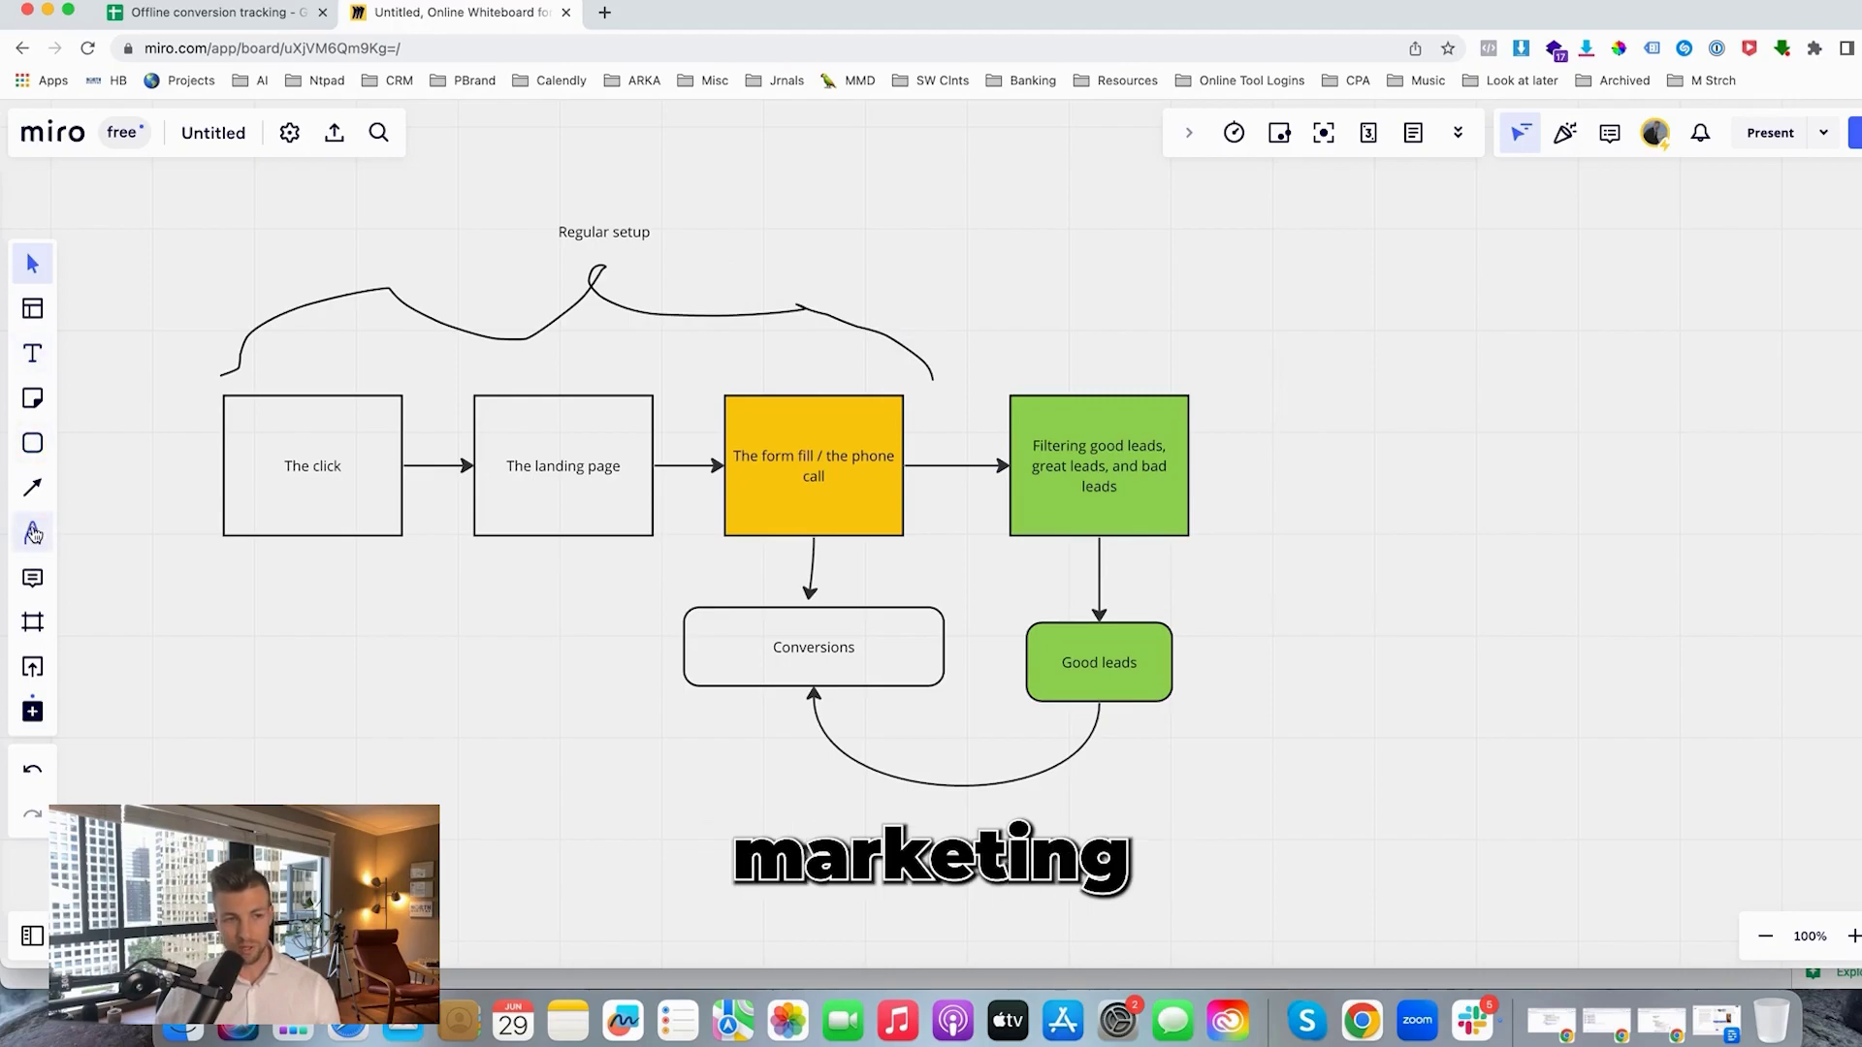
Pen a brace above the Filtering box with the text '4th step - offline conversion tracking'
mouse_move(977, 368)
left_mouse_down()
mouse_move(1099, 327)
mouse_move(1244, 349)
left_mouse_up()
key("t")
left_click(1051, 274)
type("4th step")
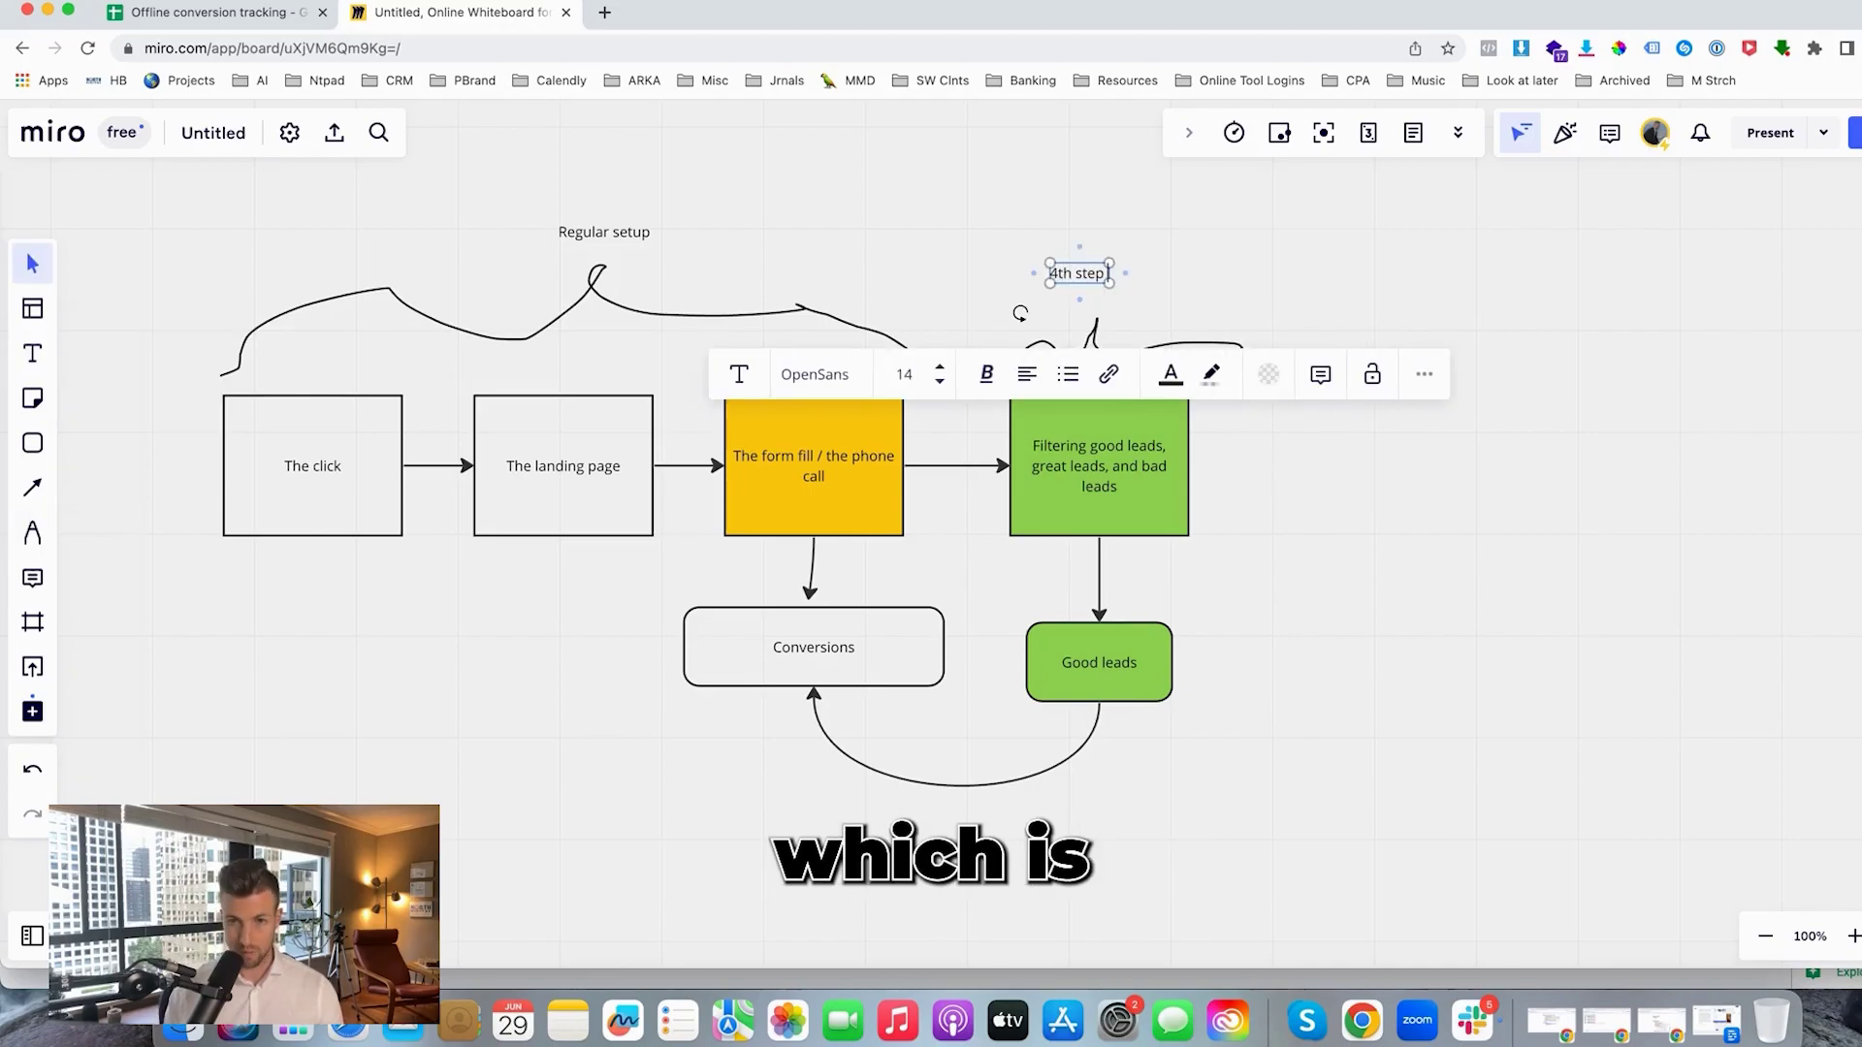
type(" - offline conversion track")
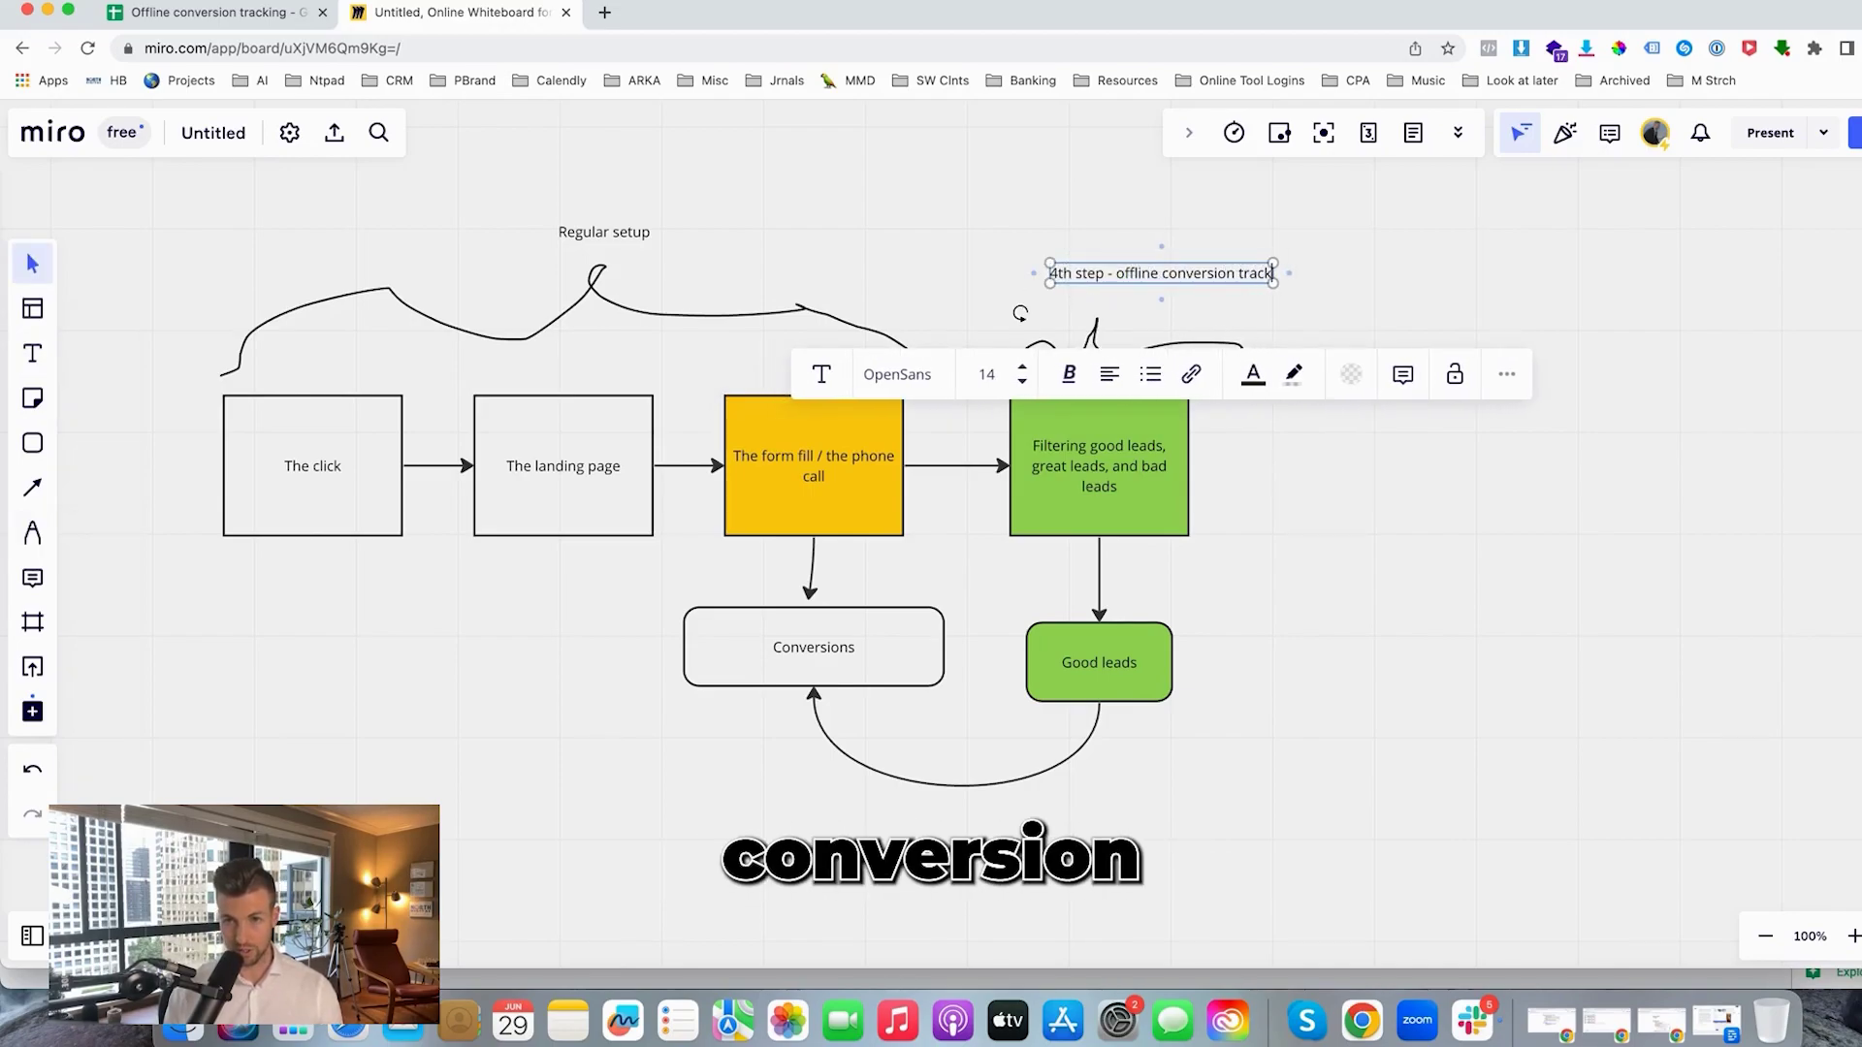
type("ing")
left_click(1312, 306)
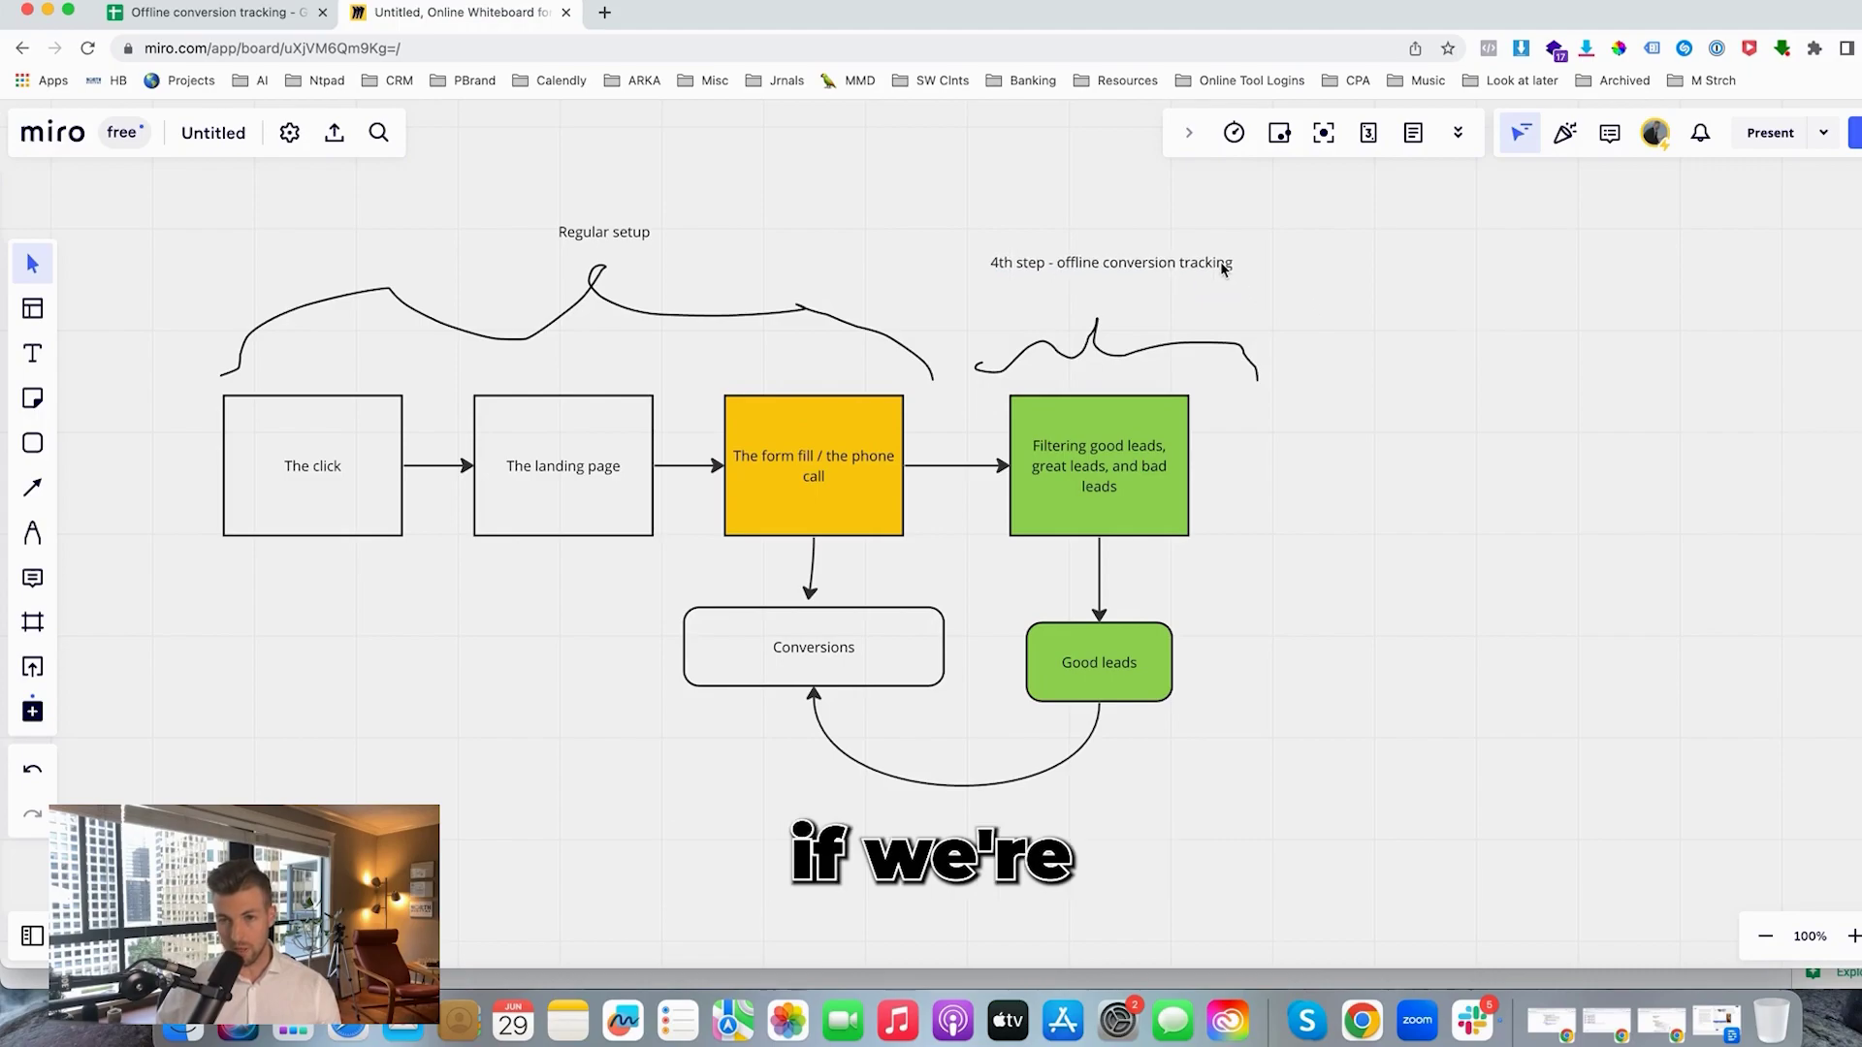